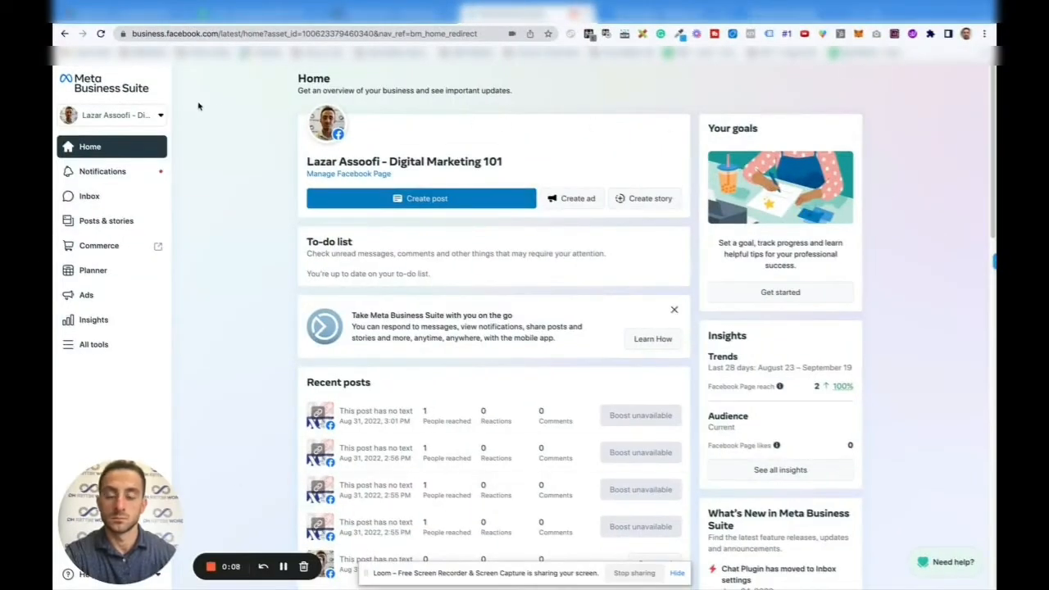
- Review the list of available business accounts and the Home overview of the Digital Marketing 101 page
left_click(160, 118)
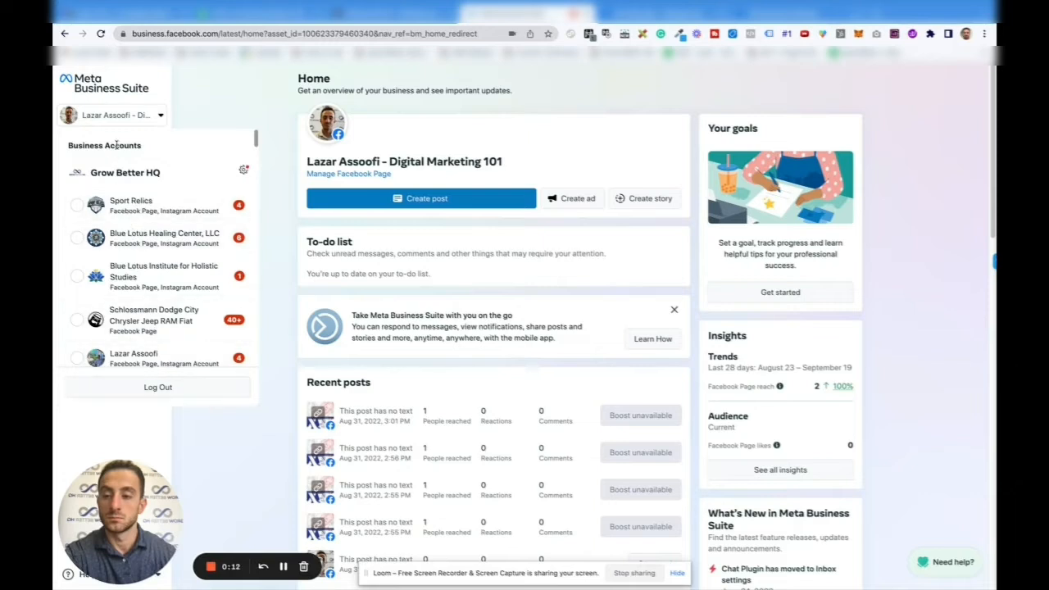
left_click(254, 98)
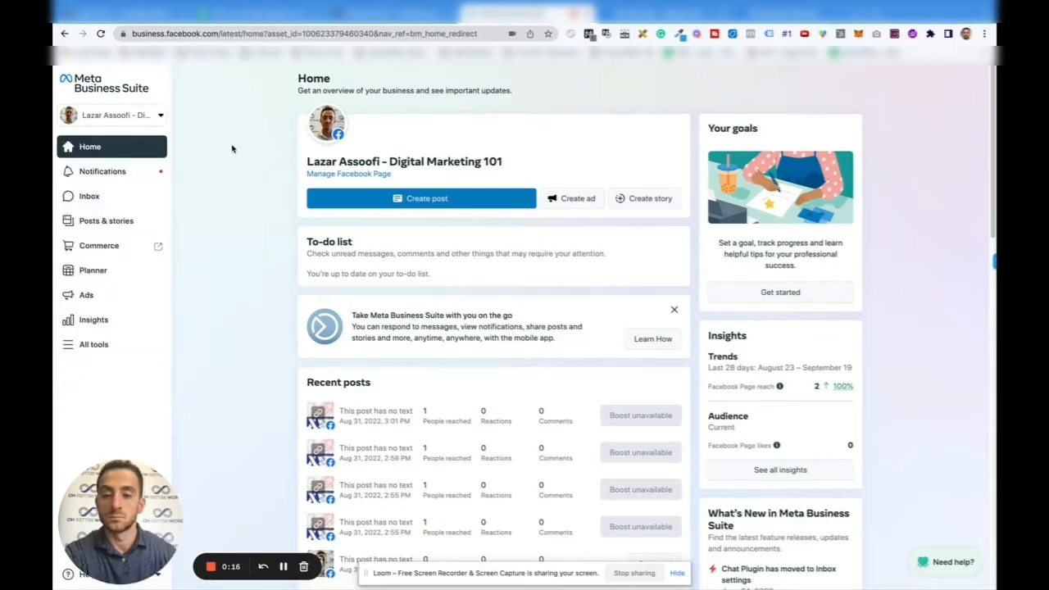
scroll(234, 219, "down", 4)
scroll(235, 219, "up", 4)
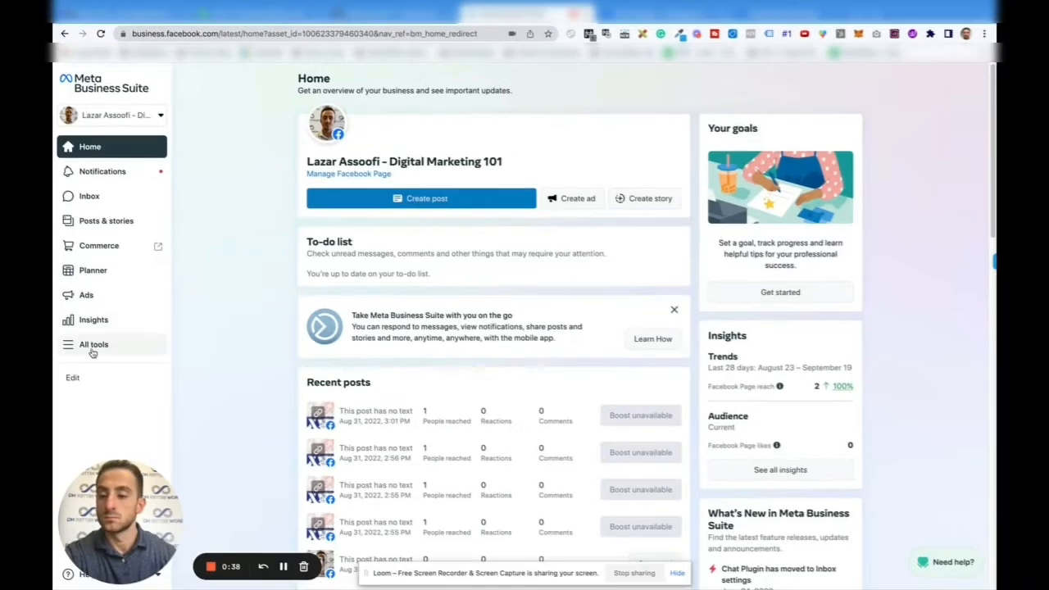
- Open the full list of tools and review its Engage audience and Manage sections
left_click(72, 484)
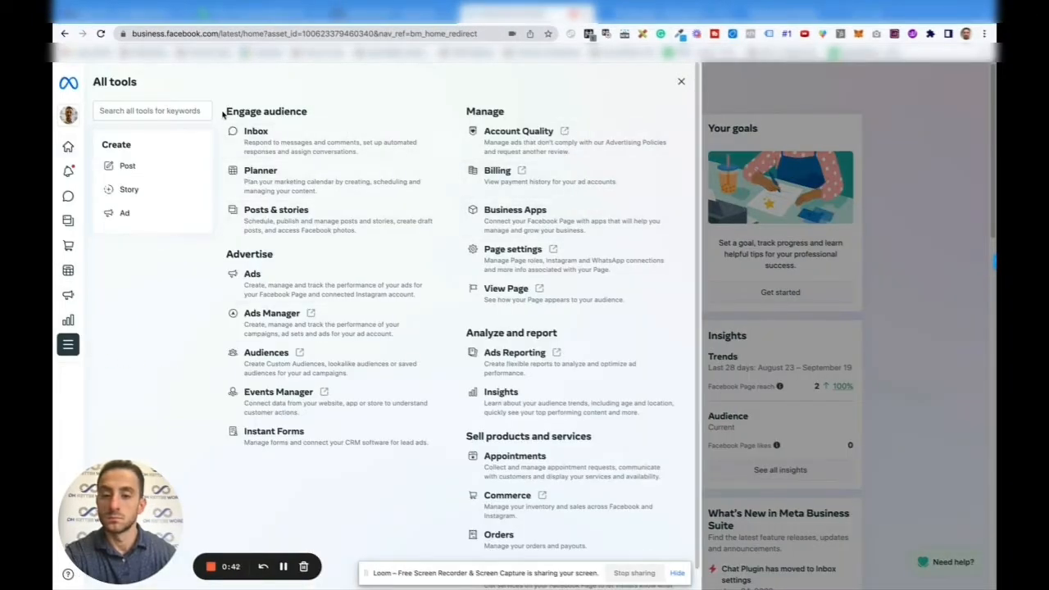
left_click_drag(222, 114, 300, 110)
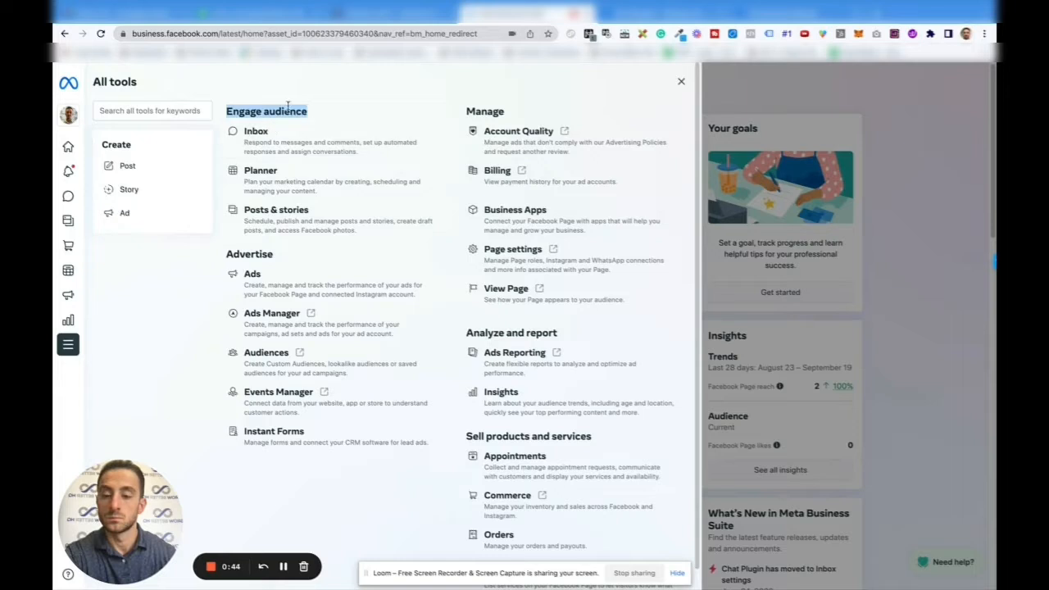
left_click(287, 107)
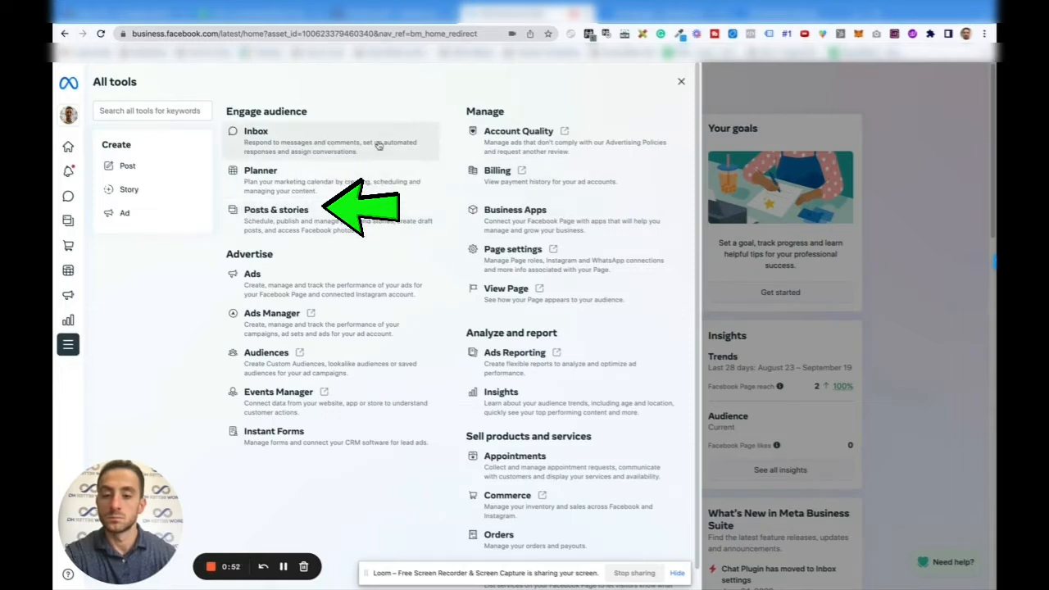
left_click_drag(465, 111, 503, 109)
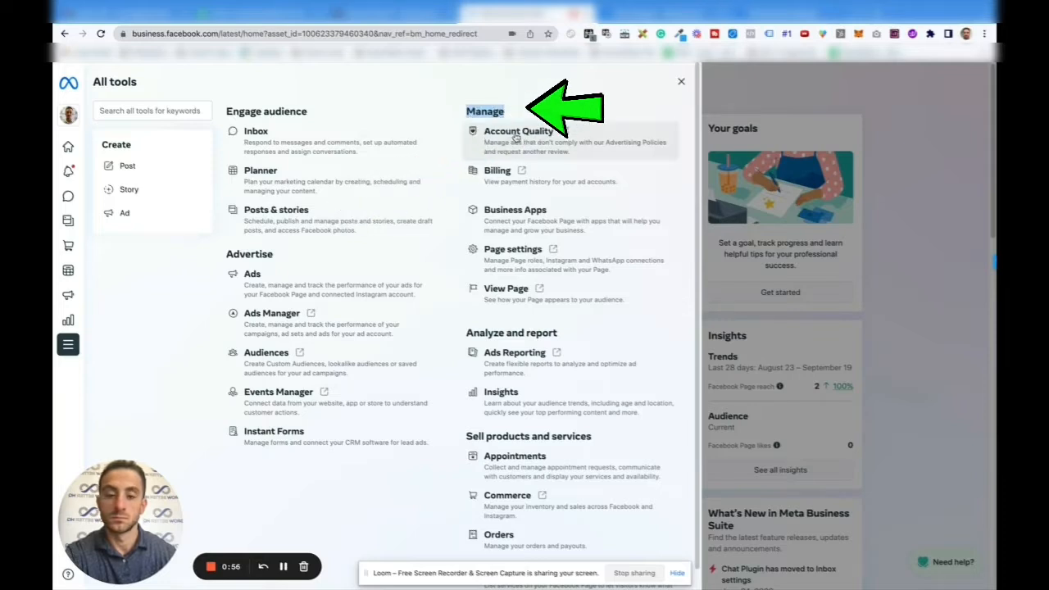
left_click(461, 105)
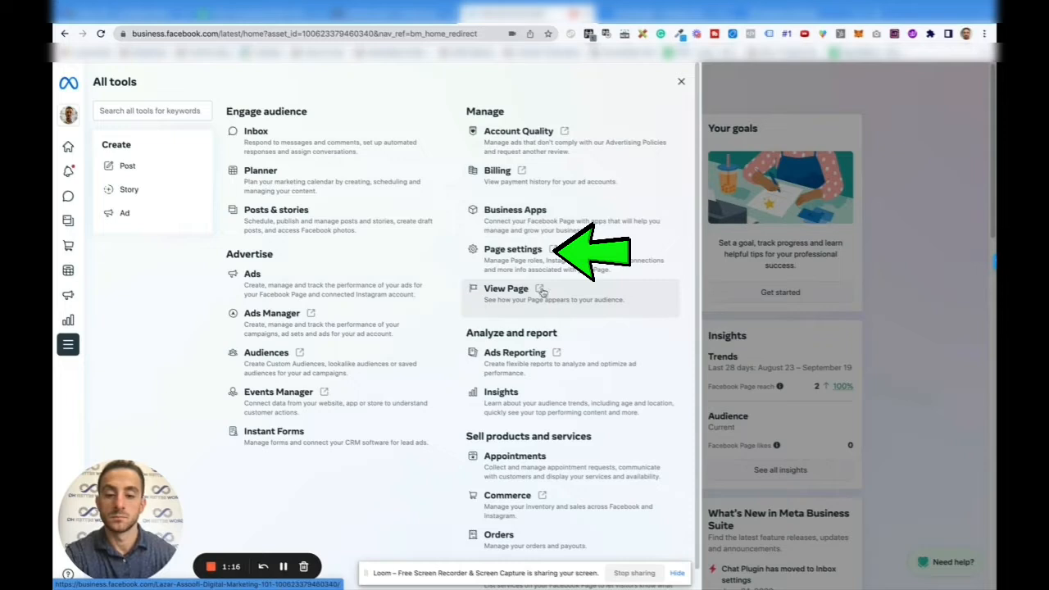
- View the Digital Marketing 101 Facebook Page as it appears to its audience, and return to the tools list
left_click(541, 292)
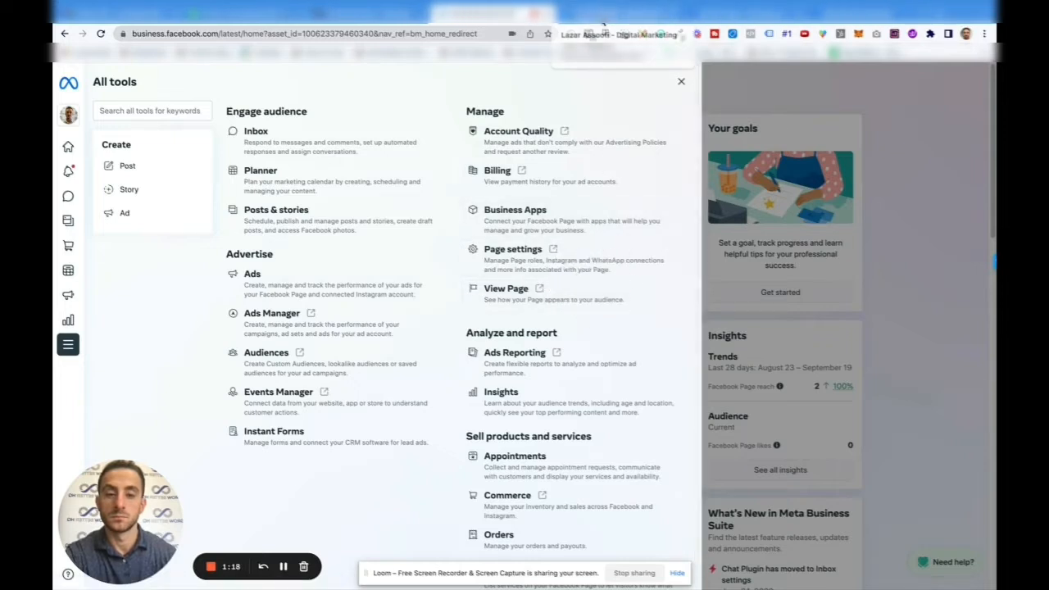
left_click(603, 23)
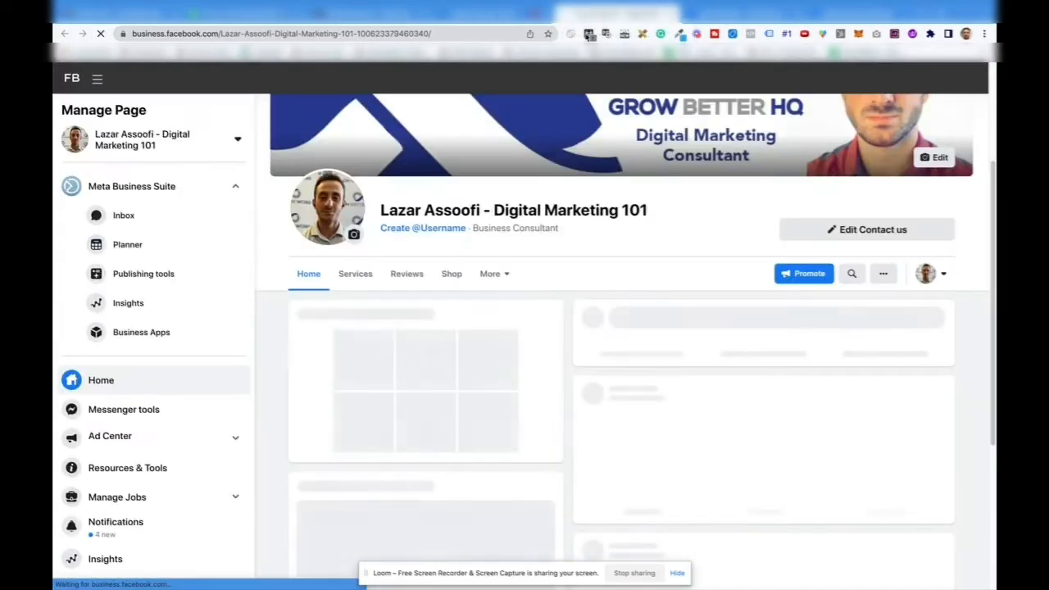
scroll(563, 305, "down", 2)
scroll(562, 306, "up", 4)
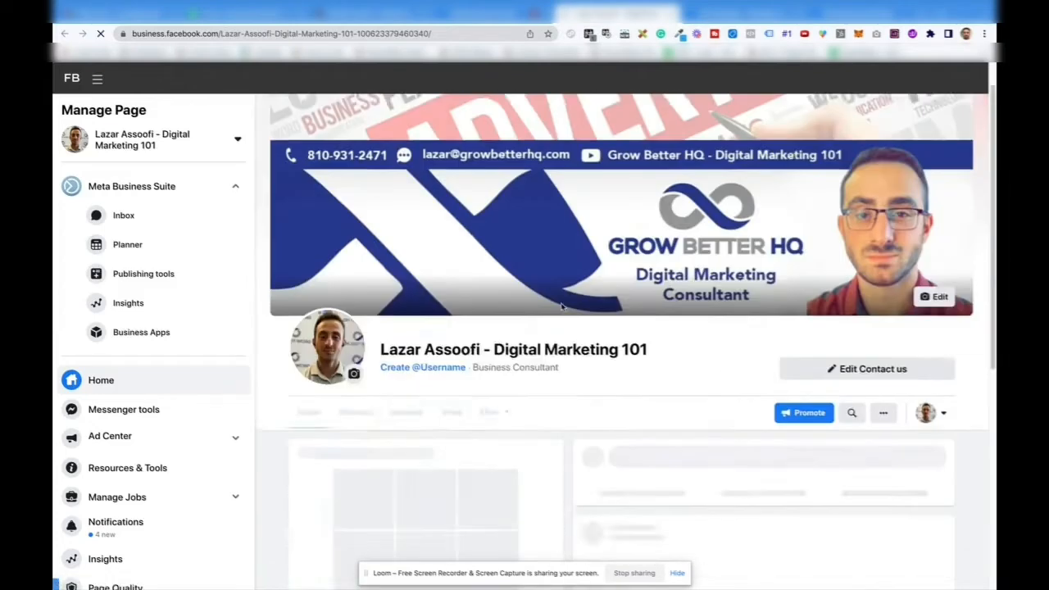
scroll(647, 304, "down", 2)
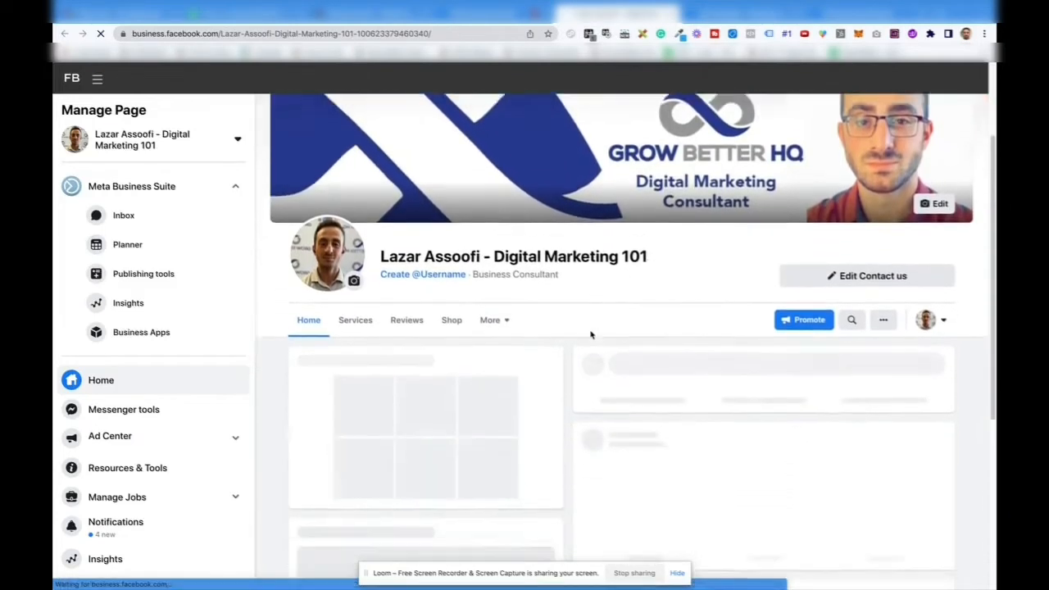
left_click(479, 13)
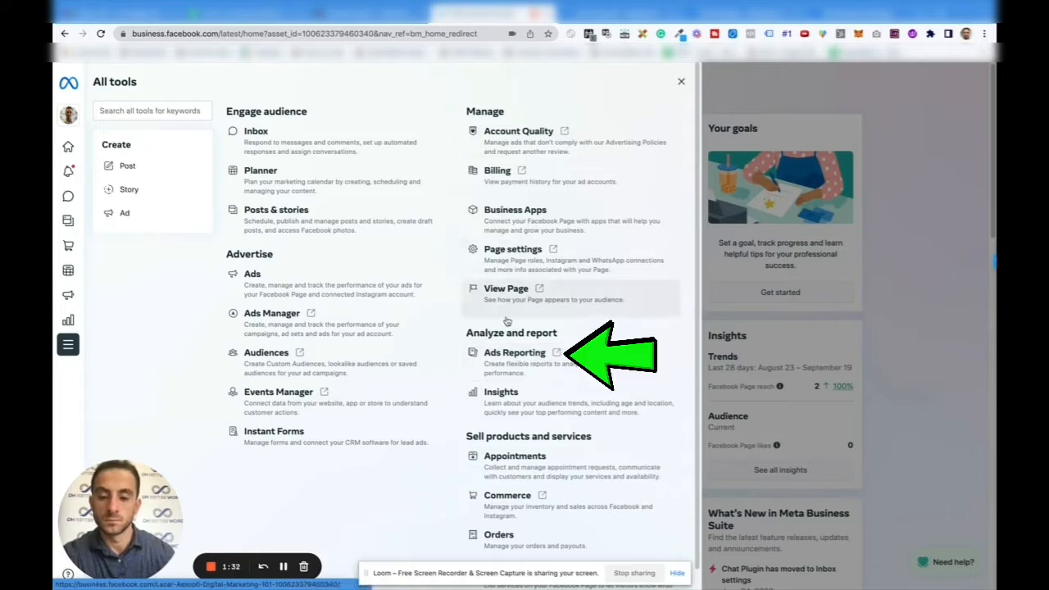
- Review the tools under Analyze and report, Sell products and services, and Advertise
scroll(529, 375, "down", 1)
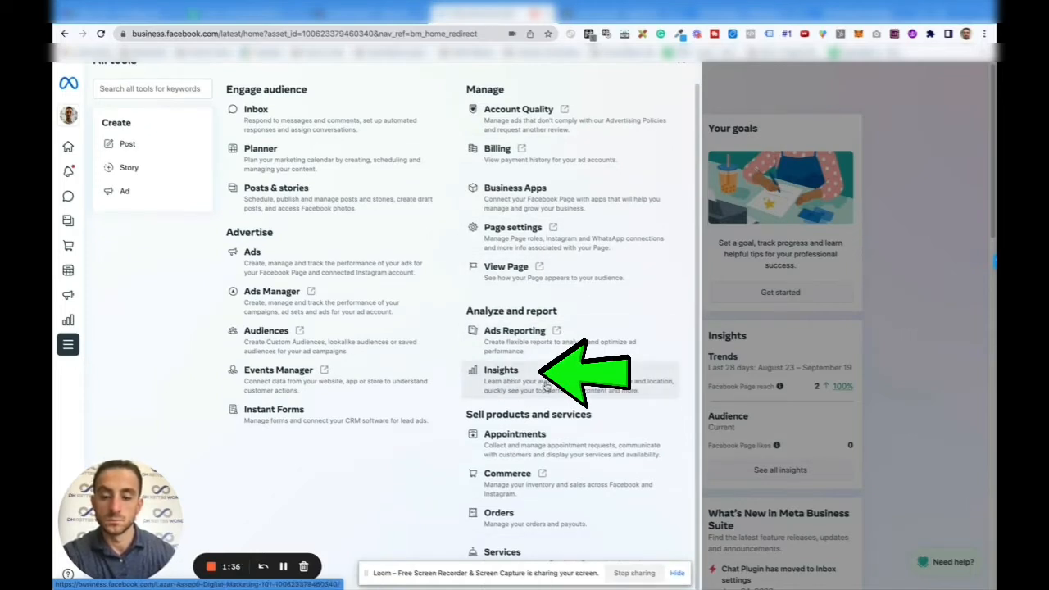
left_click_drag(572, 415, 465, 414)
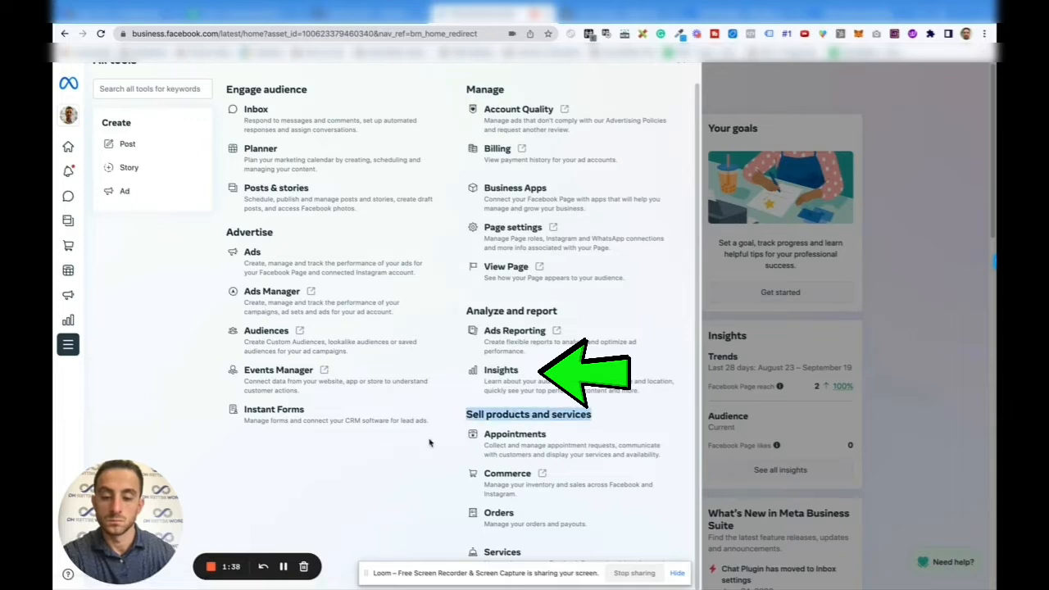
left_click(425, 503)
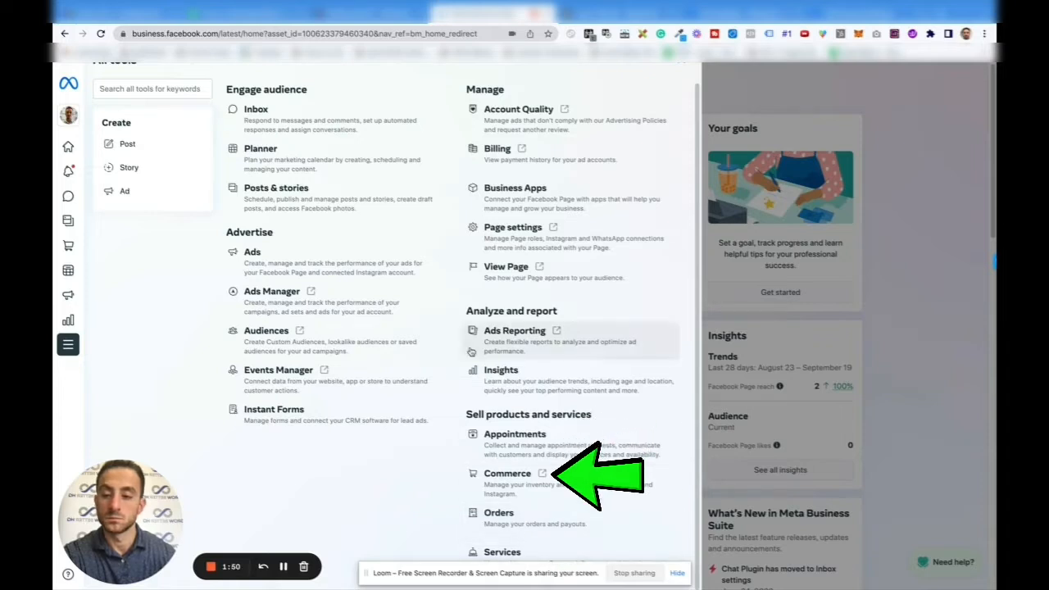
left_click_drag(220, 237, 279, 234)
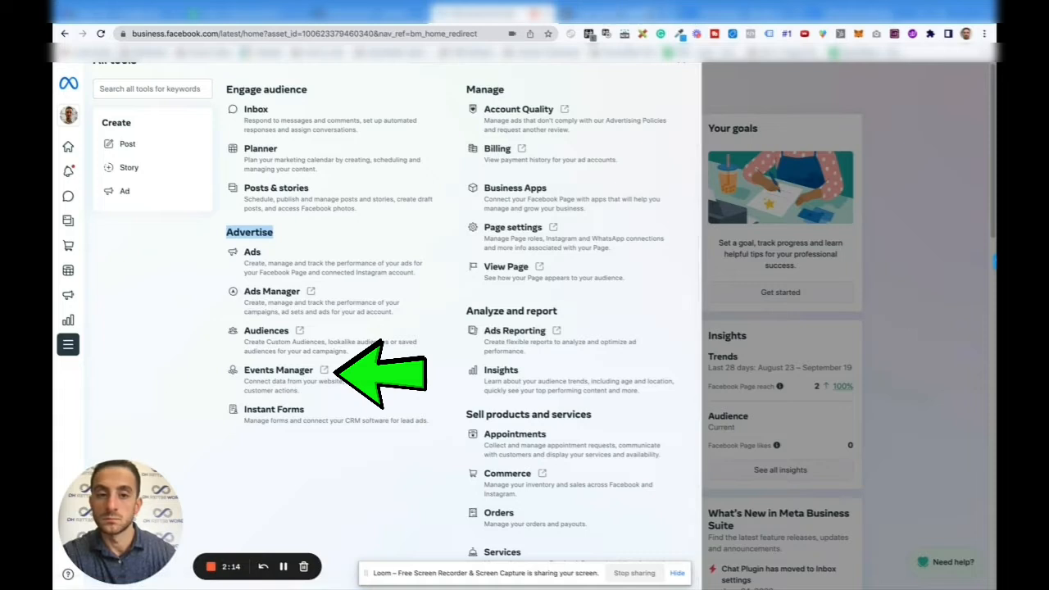
- Switch to Ads Manager and open the Business settings of the Digital Marketing 101 business
left_click(620, 18)
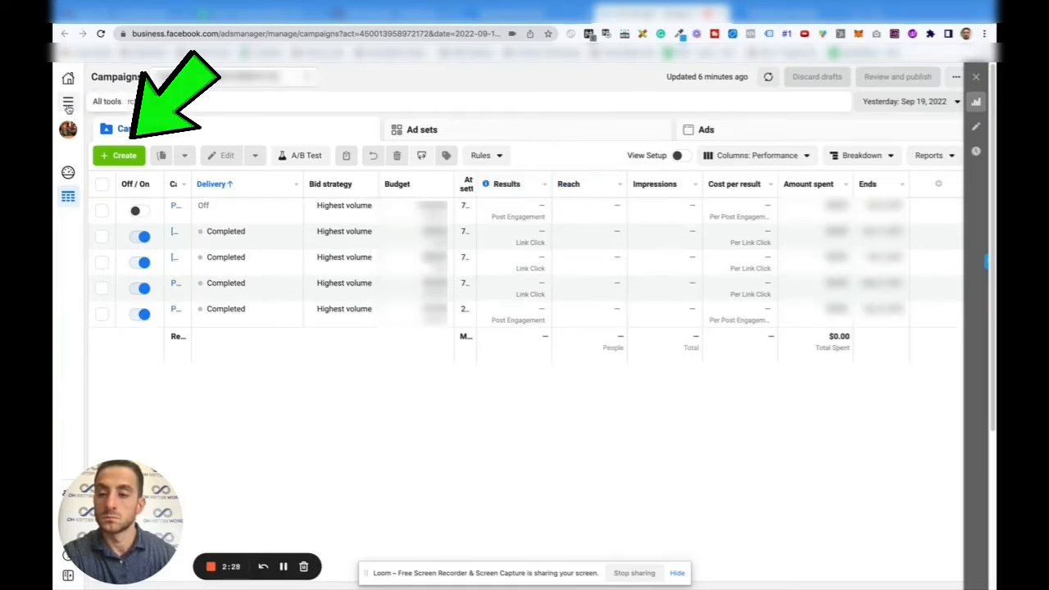
left_click(68, 104)
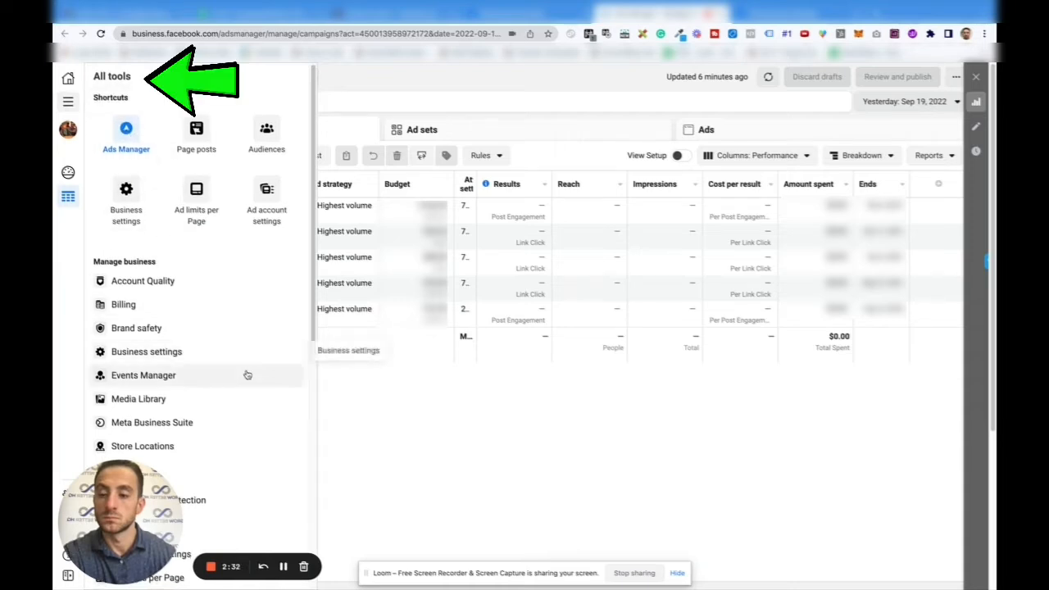
left_click(143, 214)
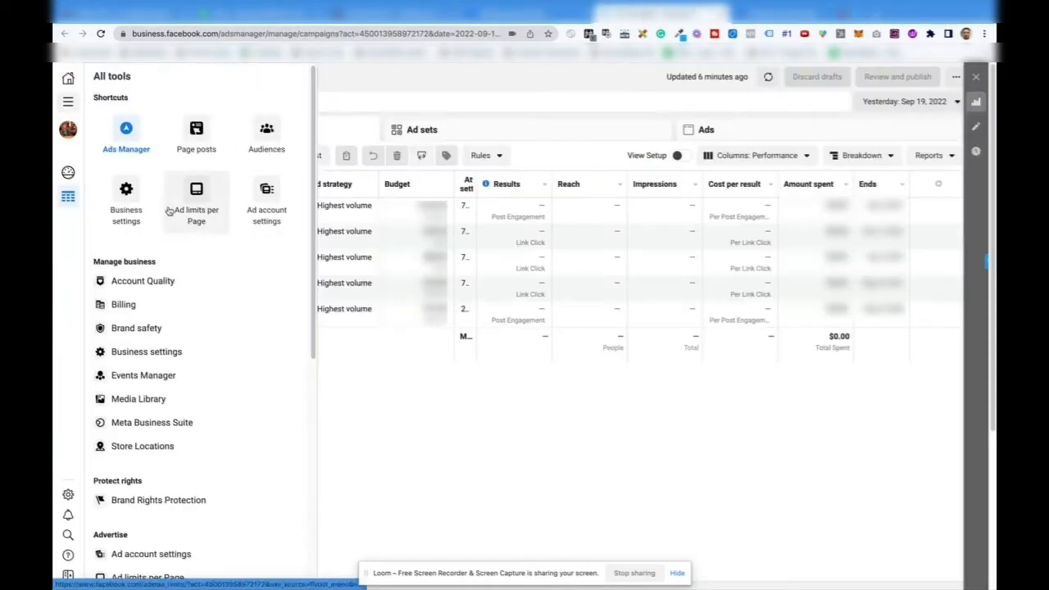
left_click(129, 205)
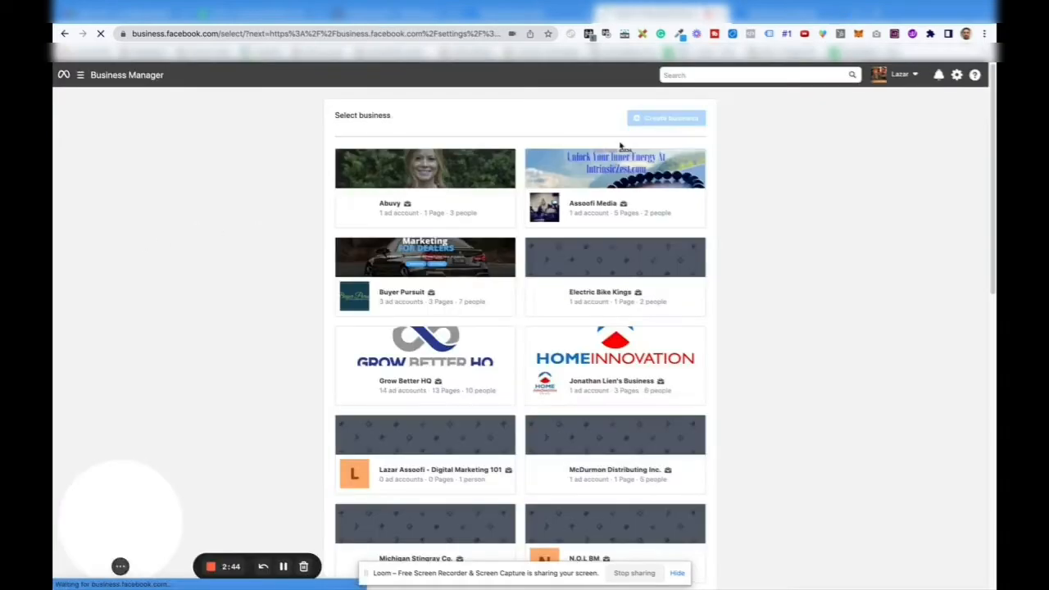
mouse_move(690, 118)
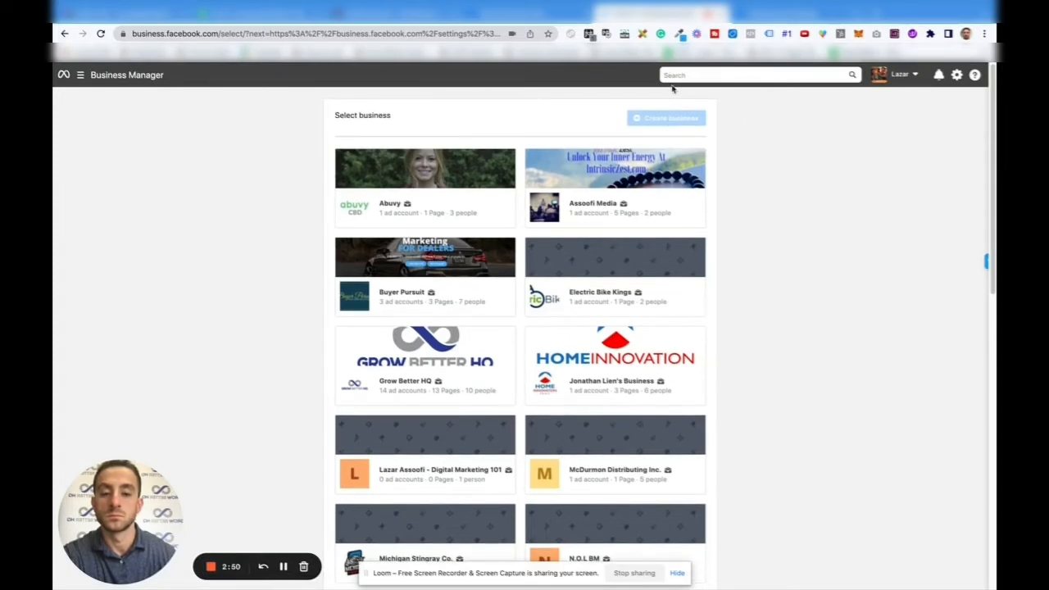
mouse_move(652, 121)
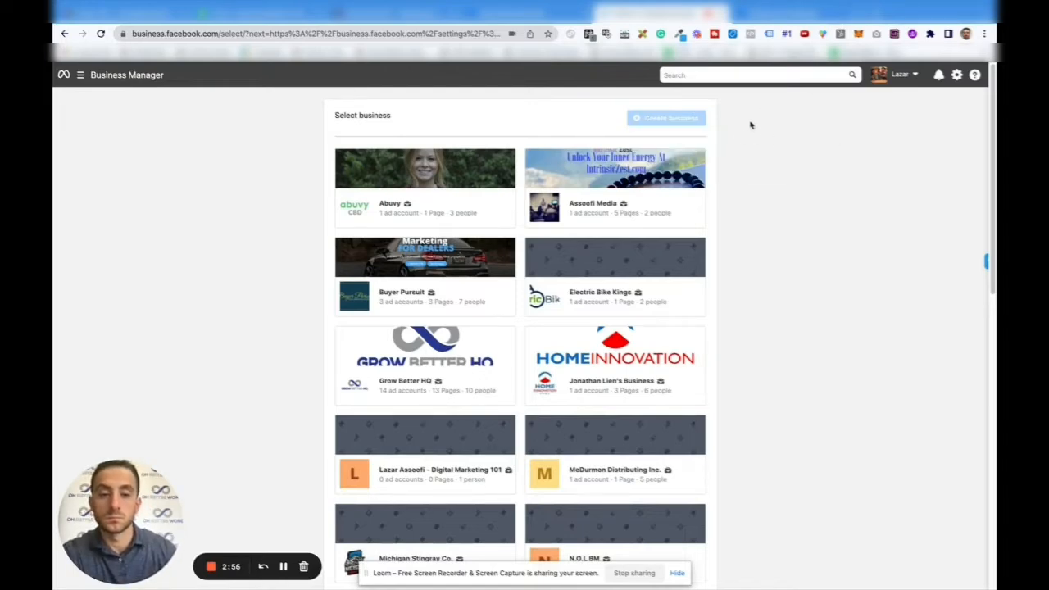
left_click(428, 453)
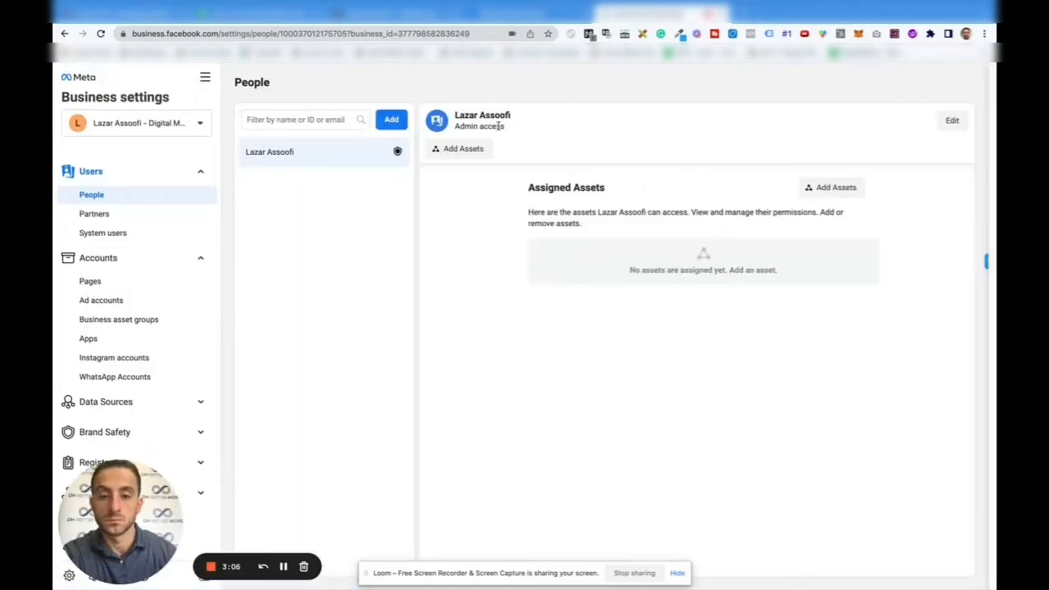
- Check who is listed under People in the business and which access level that person holds
left_click_drag(511, 119, 472, 111)
left_click(458, 111)
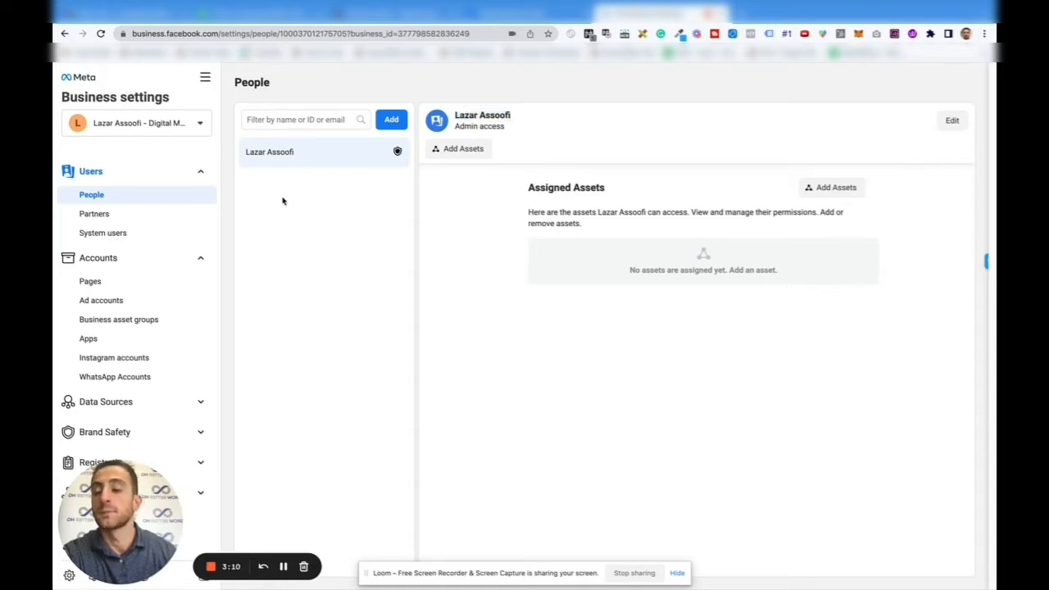
left_click_drag(143, 507, 799, 502)
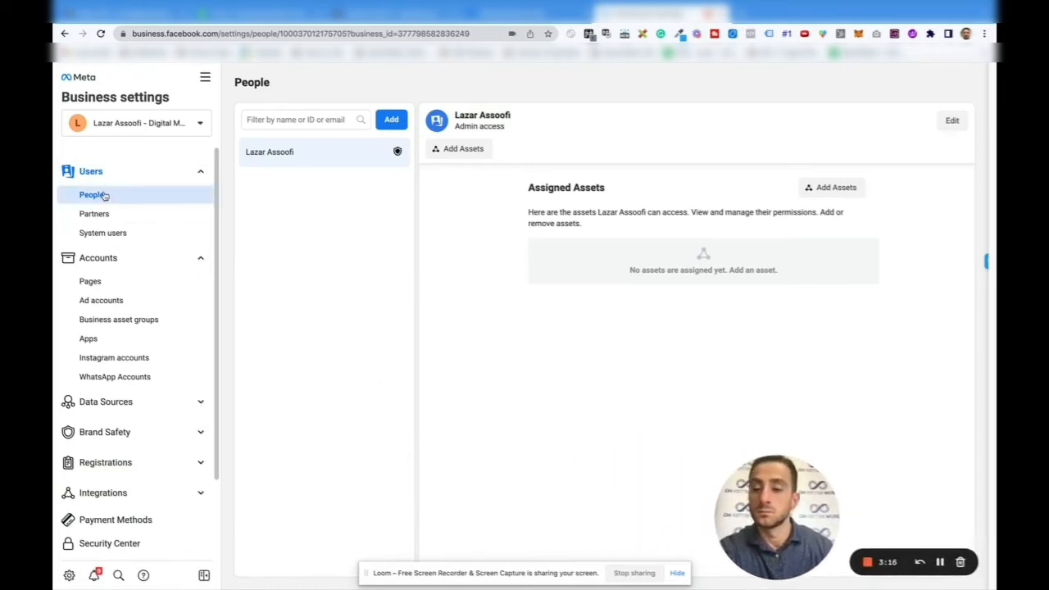
- Try out the Invite People form with an email address entry and the Admin access option, and cancel without inviting anyone
left_click(391, 119)
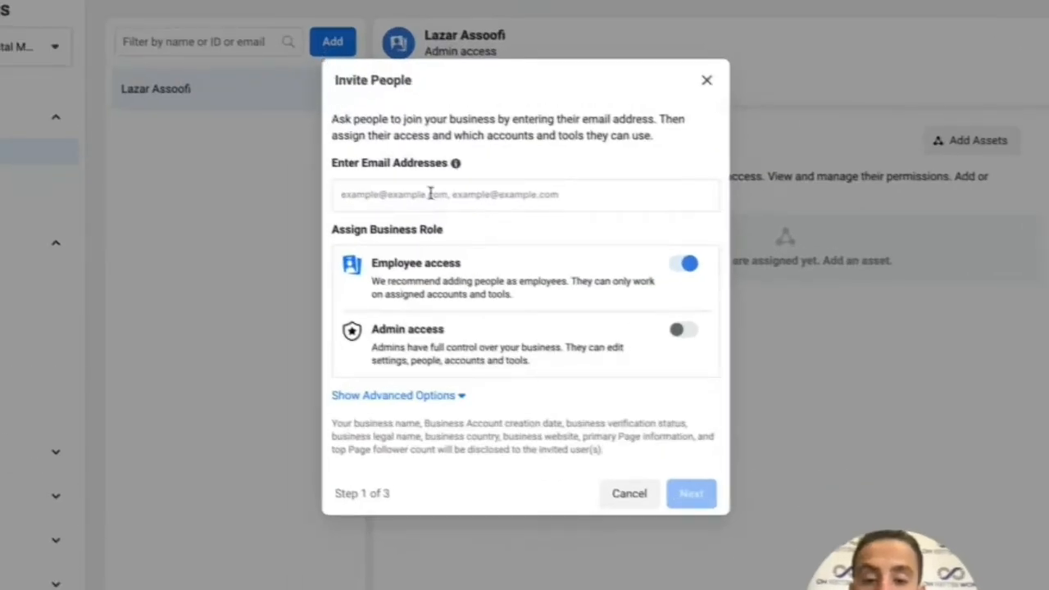
left_click(429, 194)
type("p")
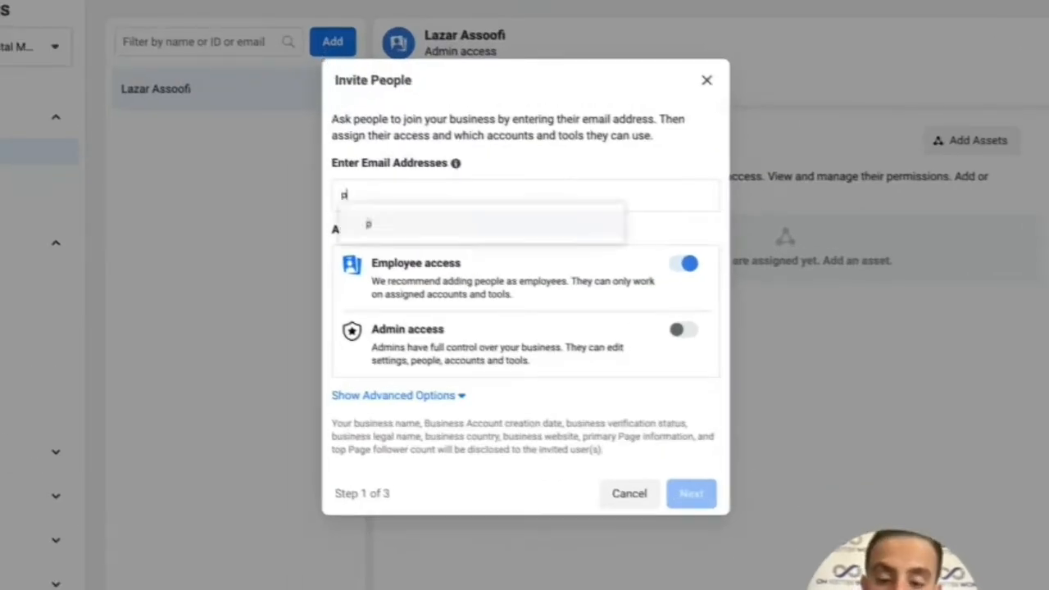
type("eter")
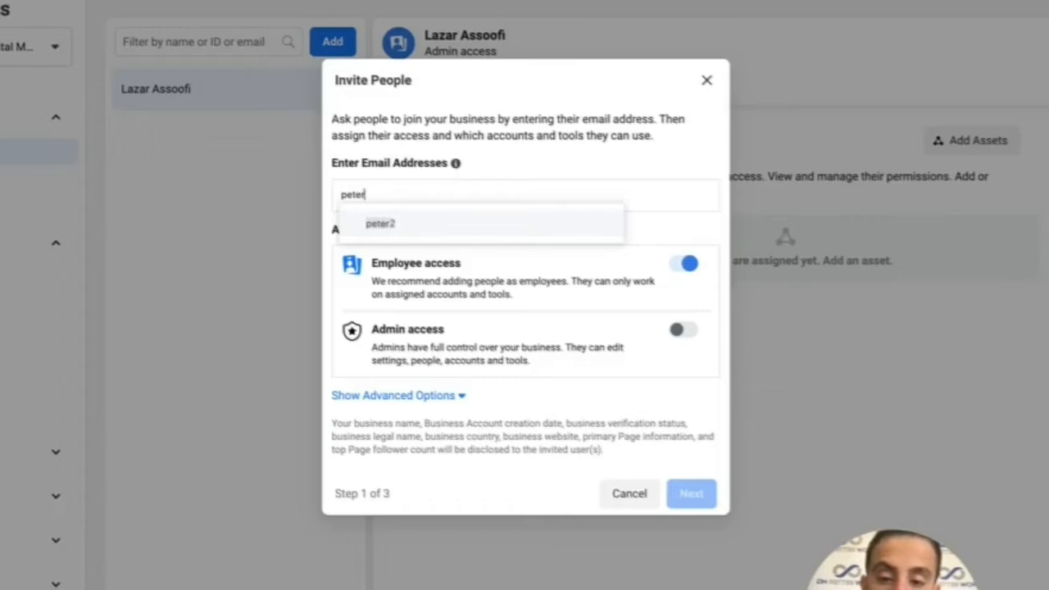
key("BackSpace")
key("BackSpace")
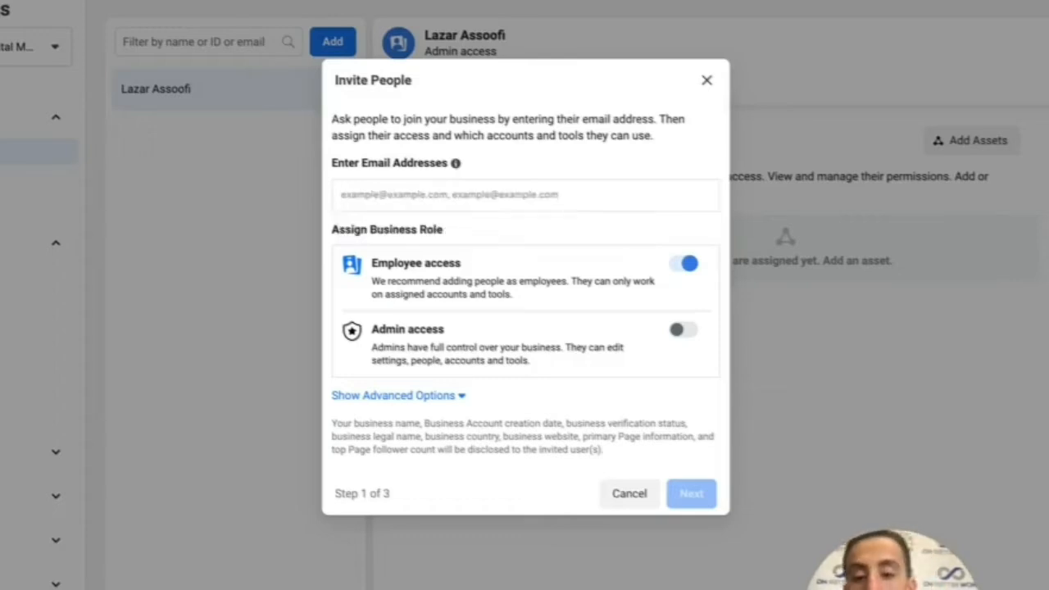
left_click(680, 331)
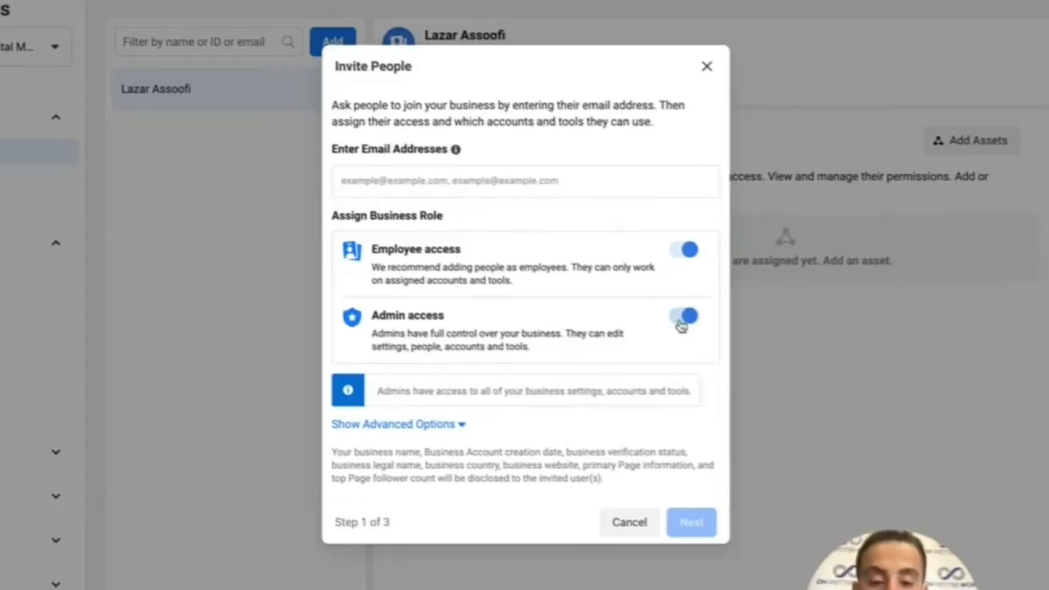
left_click(684, 320)
left_click(625, 494)
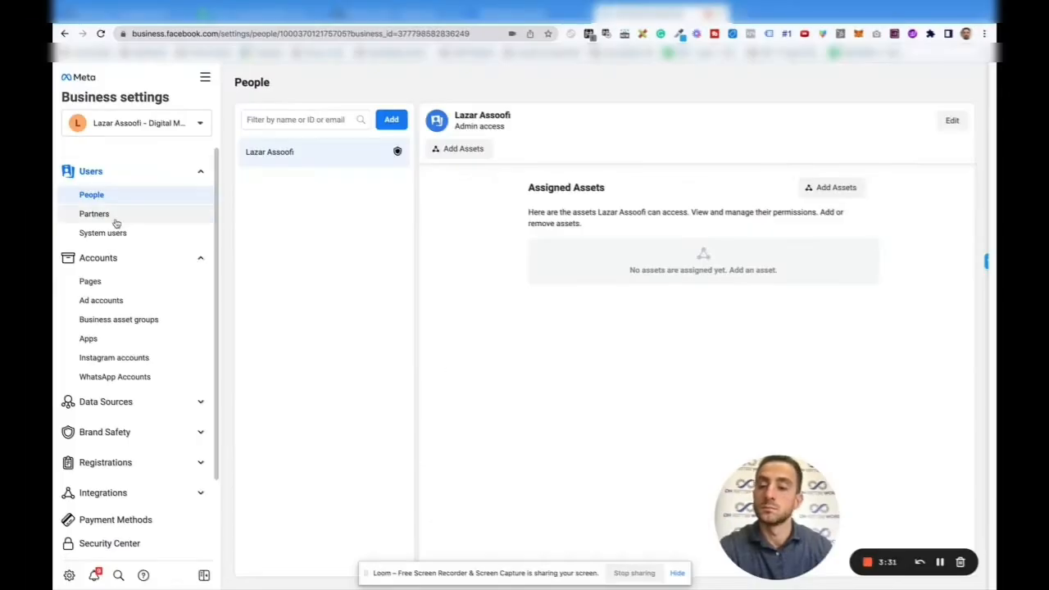
- Open the Partners settings and review the options for sharing assets with a partner and requesting assets from one
left_click(152, 217)
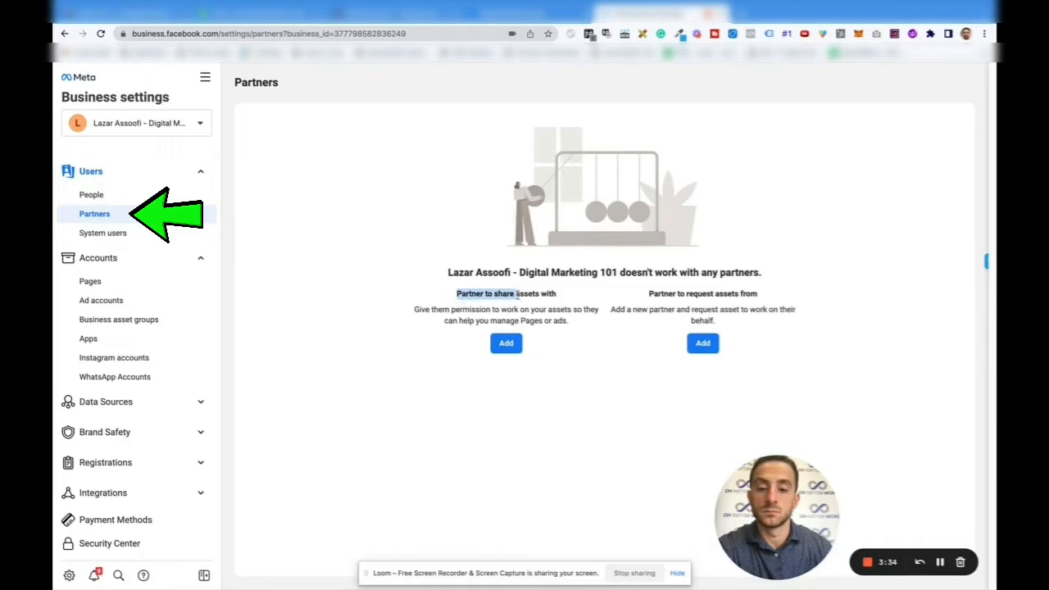
left_click(601, 396)
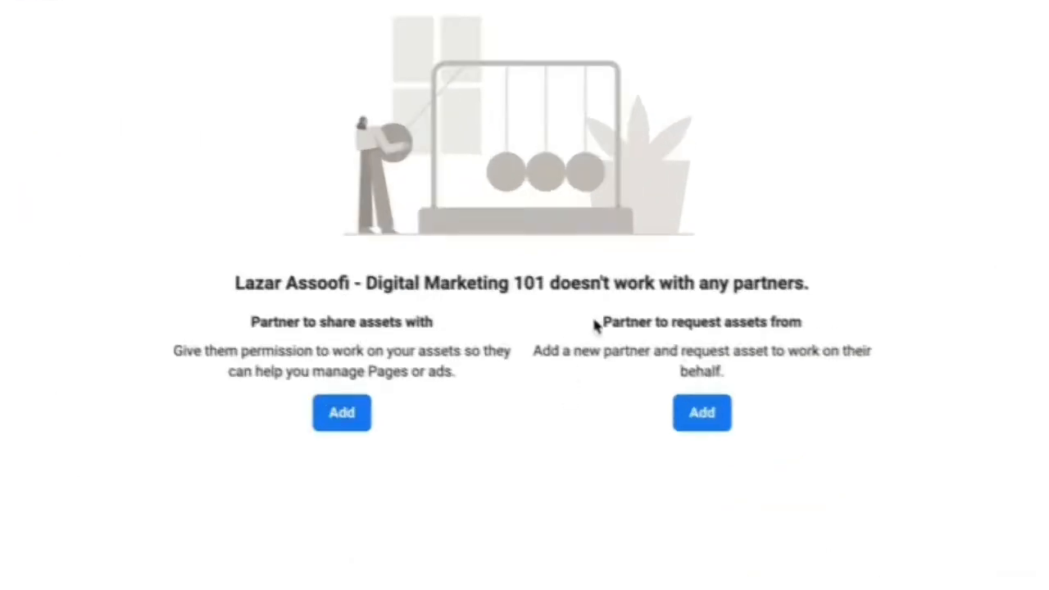
left_click_drag(647, 294, 812, 329)
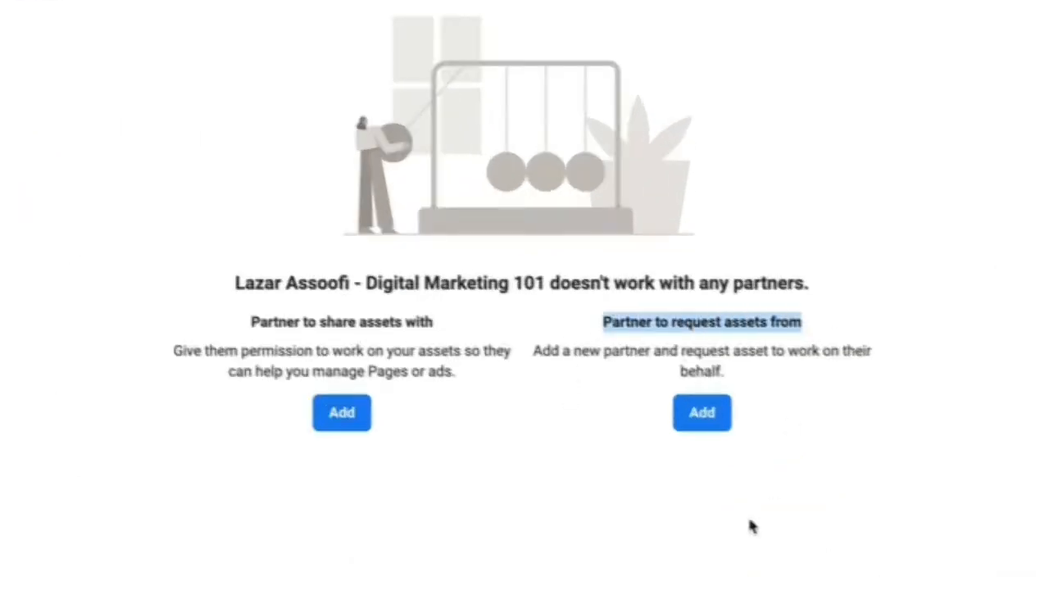
- Open the System users settings and read what is managed there
left_click(483, 519)
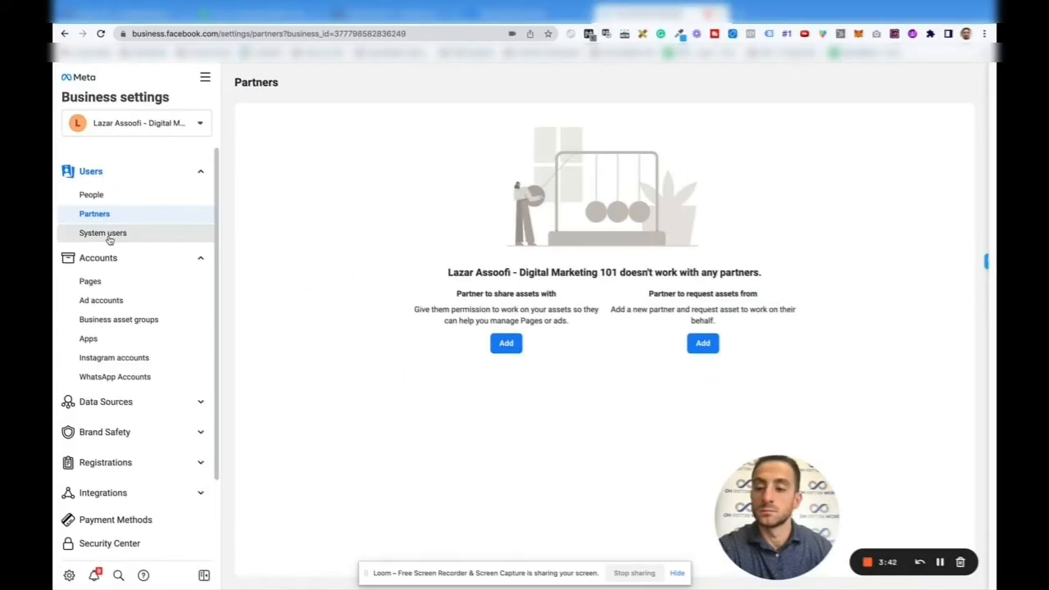
left_click(105, 235)
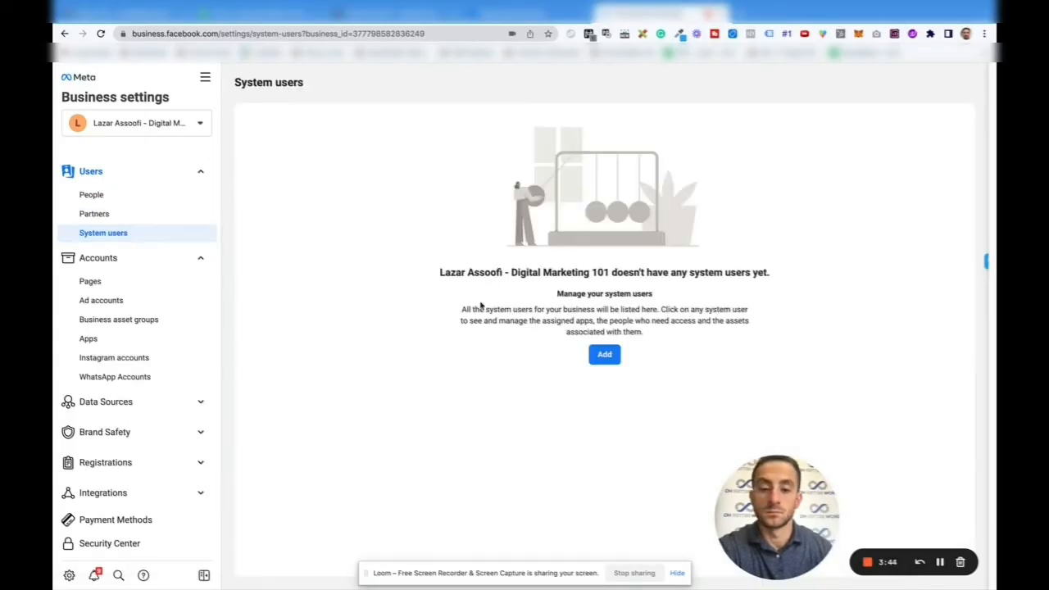
left_click_drag(541, 311, 646, 309)
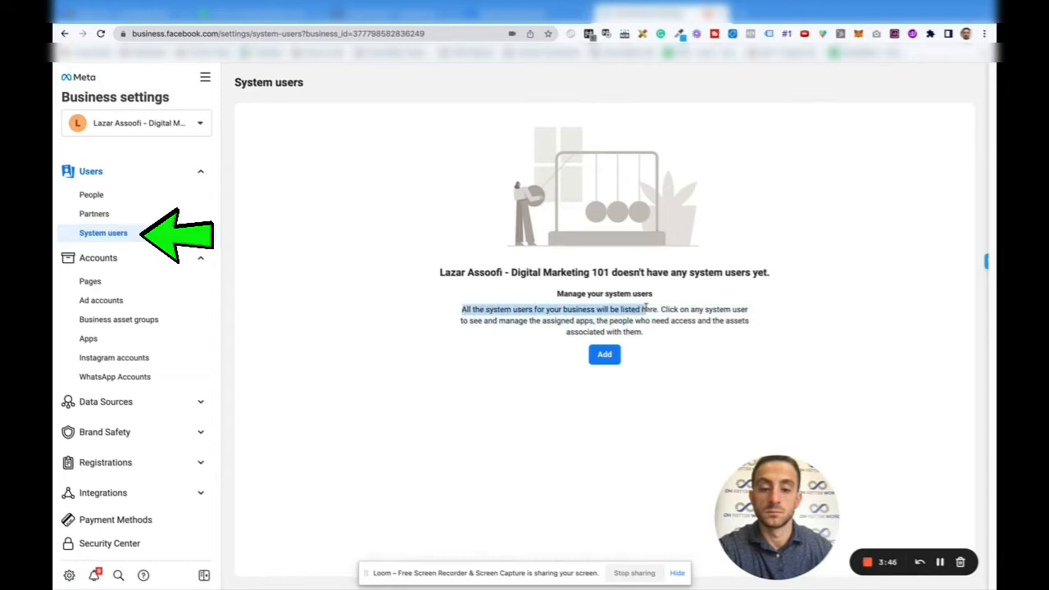
left_click(470, 376)
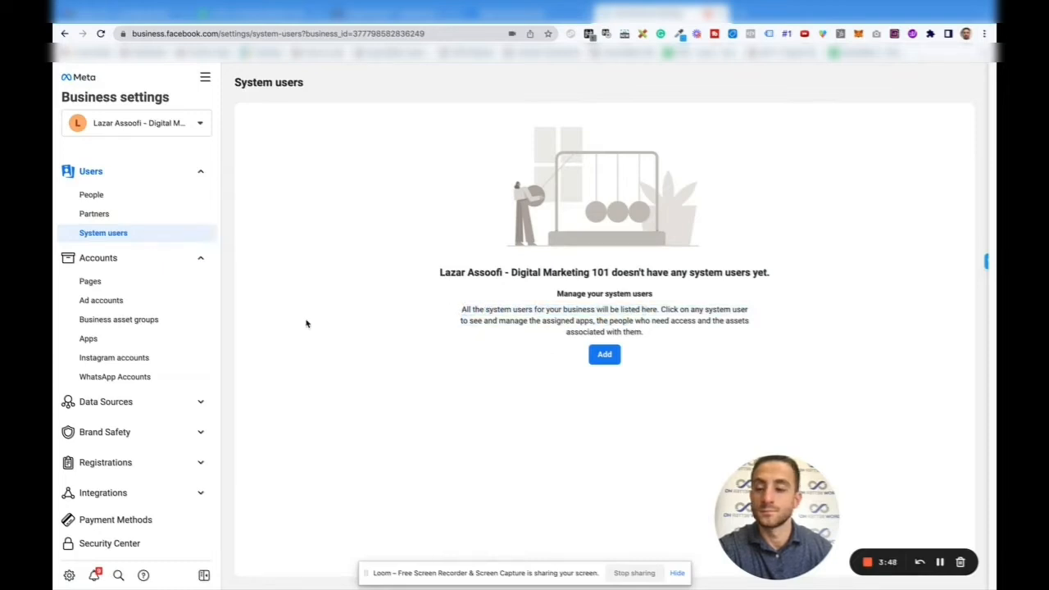
- Add the existing Digital Marketing 101 Facebook Page to the business's Pages by searching for its name
left_click(118, 289)
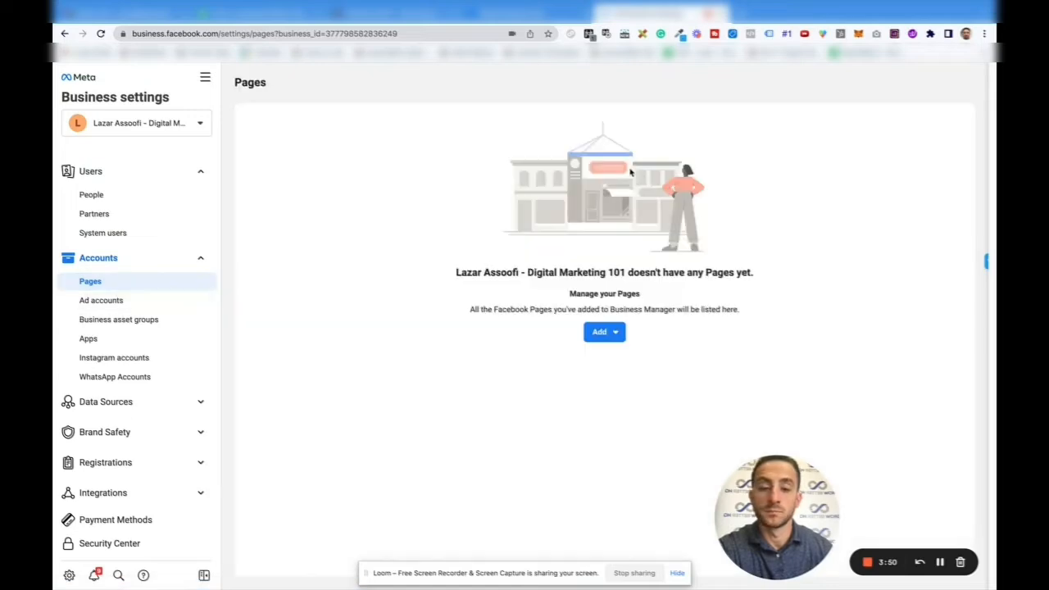
left_click(601, 334)
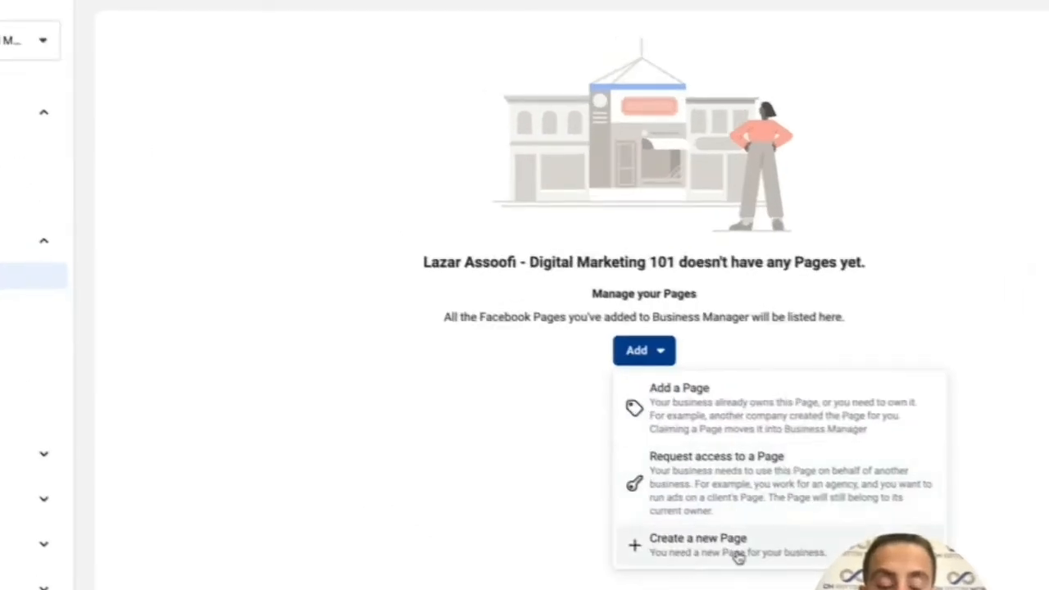
left_click(685, 423)
left_click(437, 279)
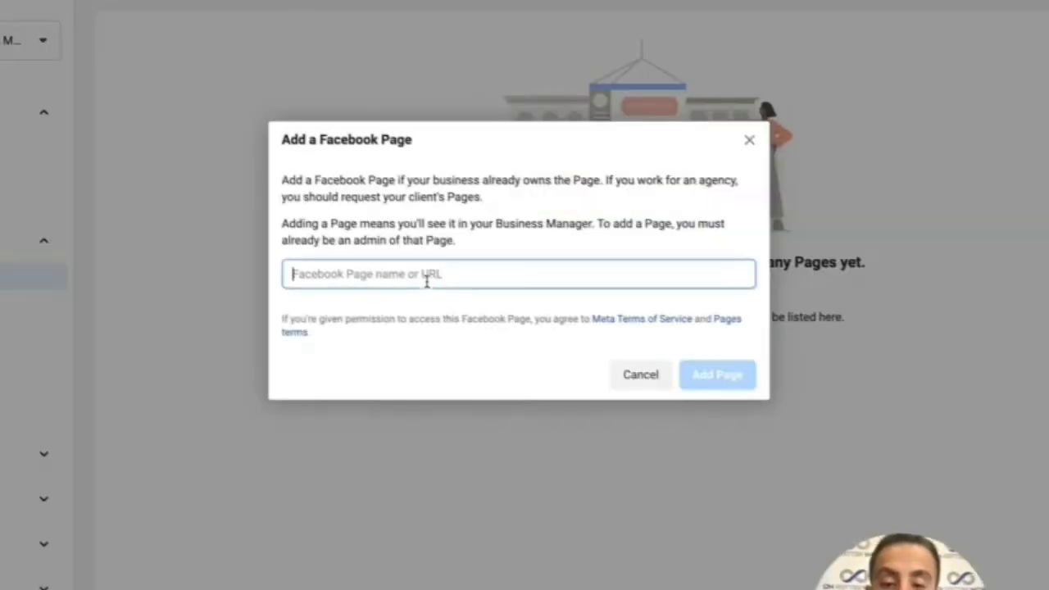
type("Lazar Assoofi - Digital Marketing 101")
left_click(432, 318)
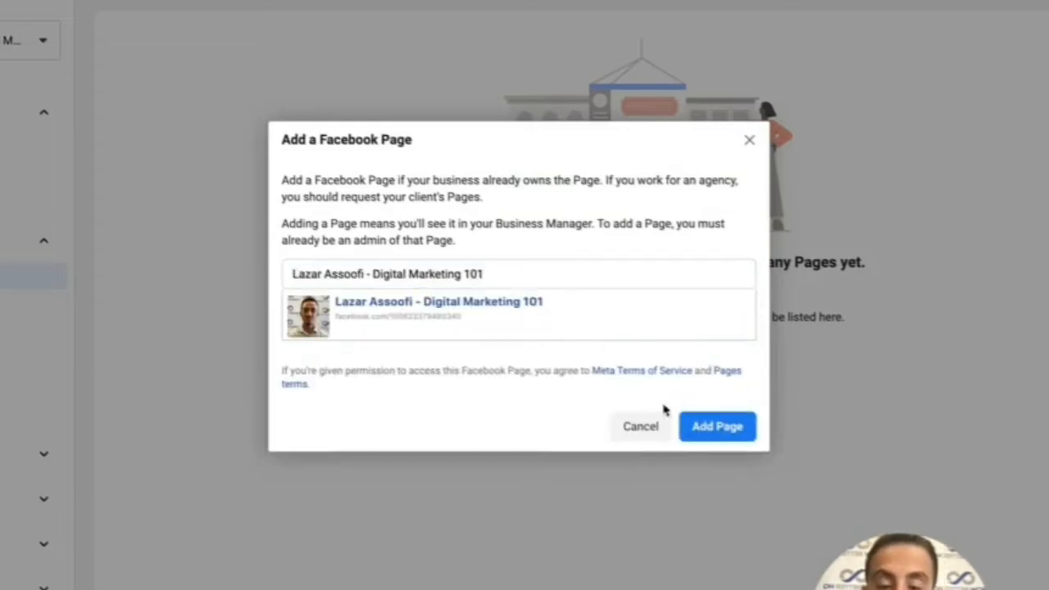
left_click(734, 435)
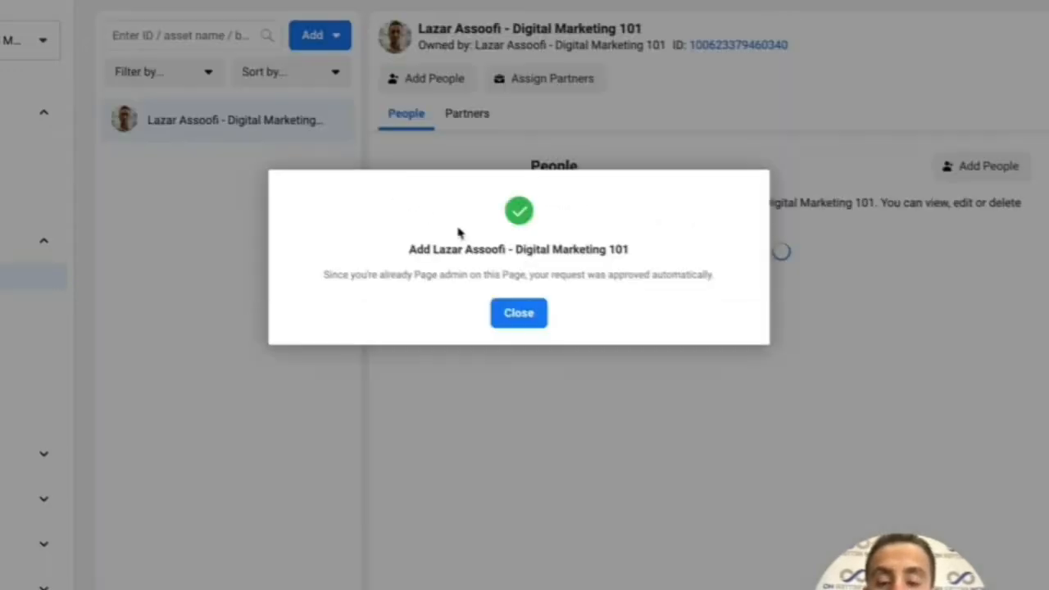
left_click(516, 311)
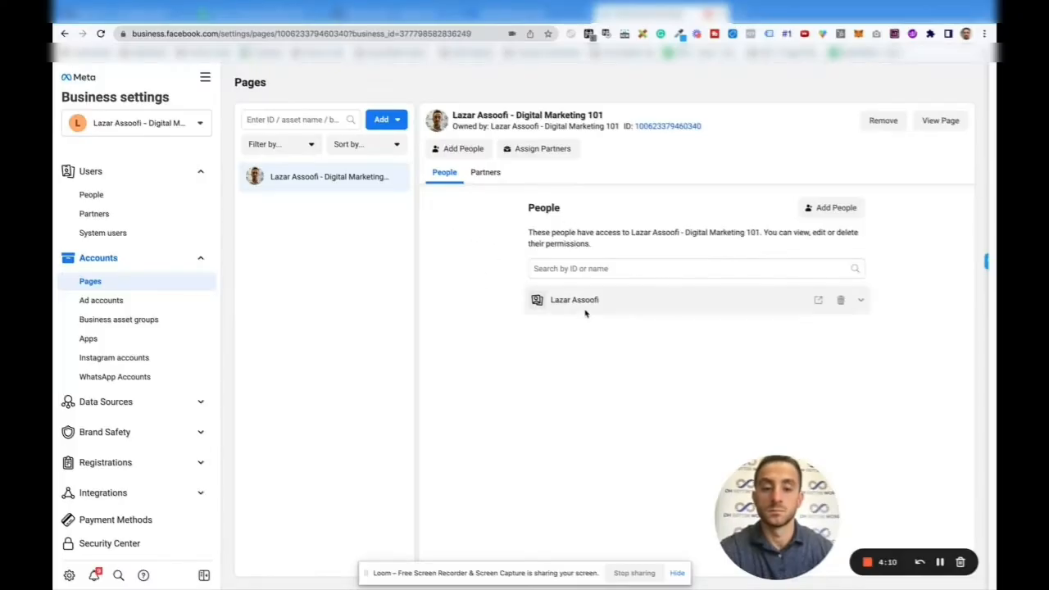
- Review the listed person's access permissions for the Page and the form for adding people, without assigning anyone
left_click(861, 300)
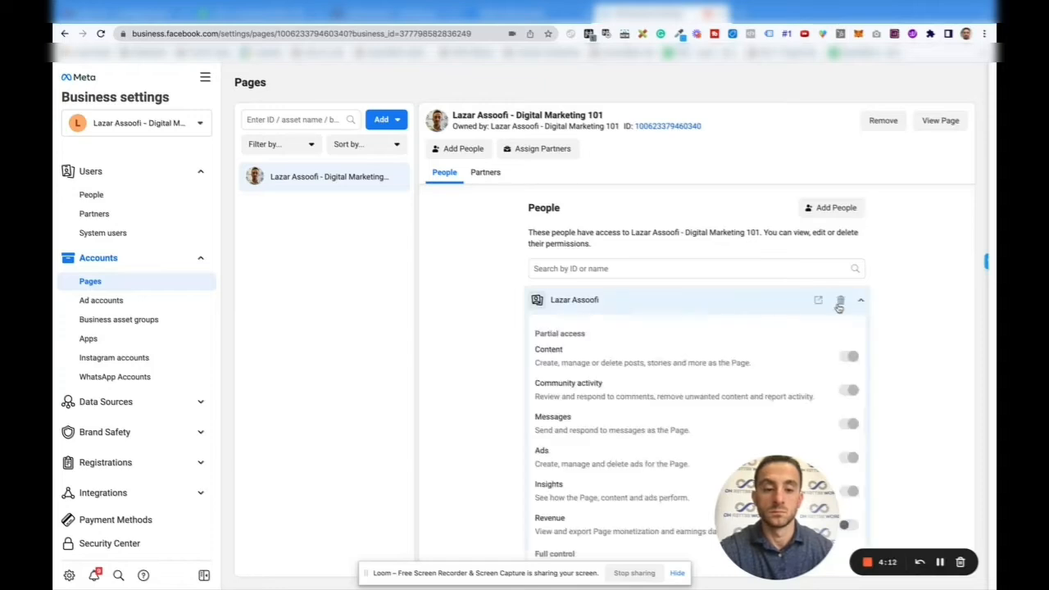
scroll(628, 375, "down", 2)
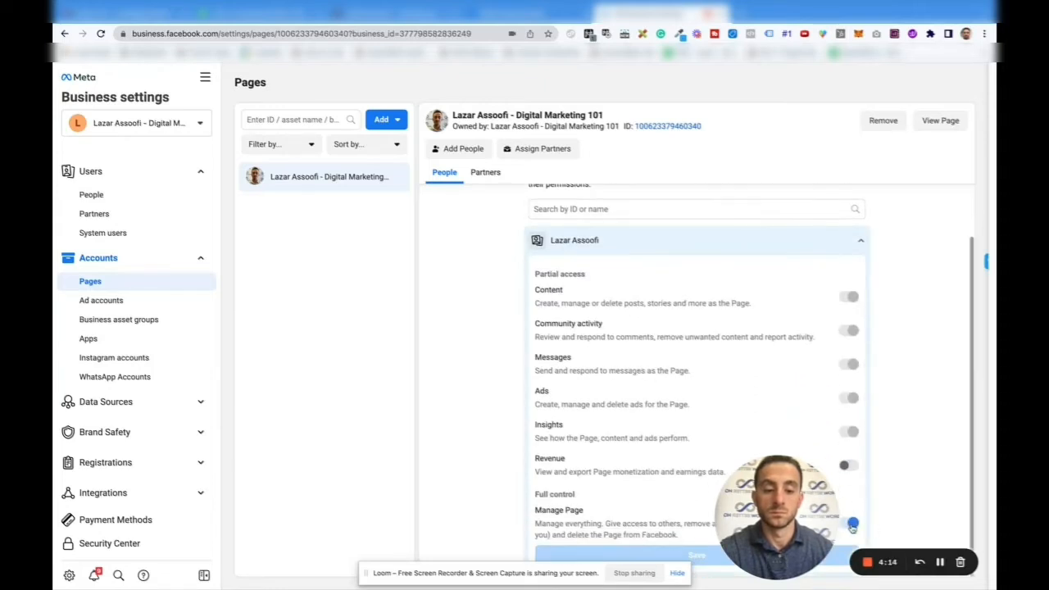
scroll(455, 262, "up", 1)
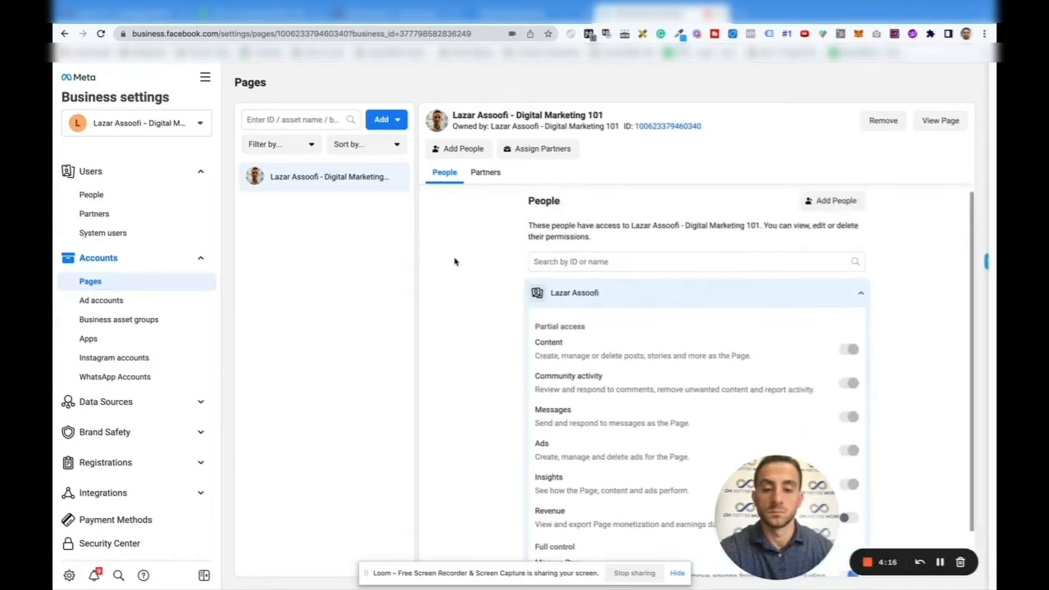
left_click(860, 300)
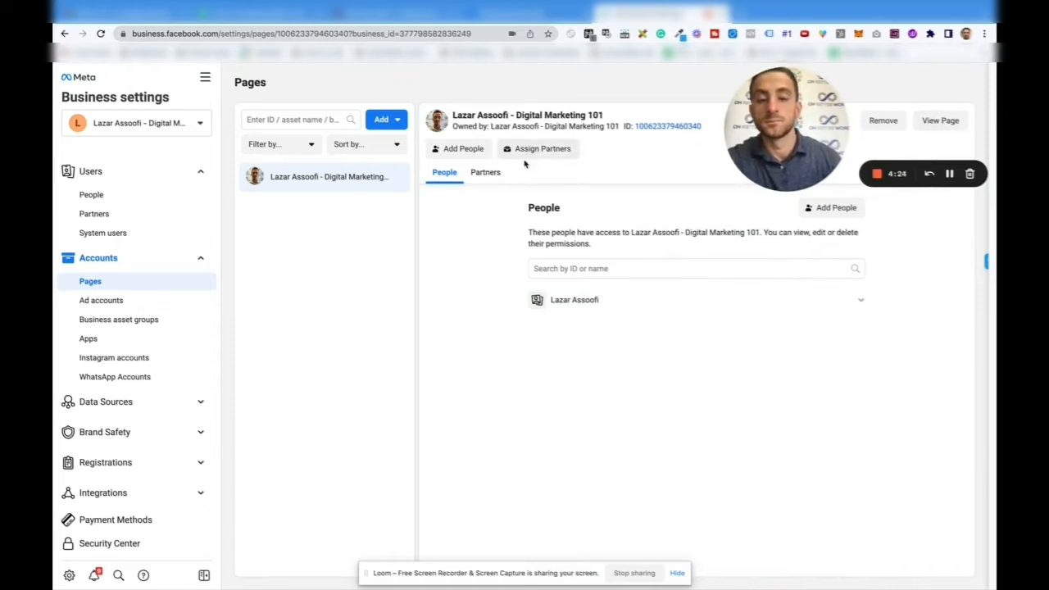
left_click(451, 150)
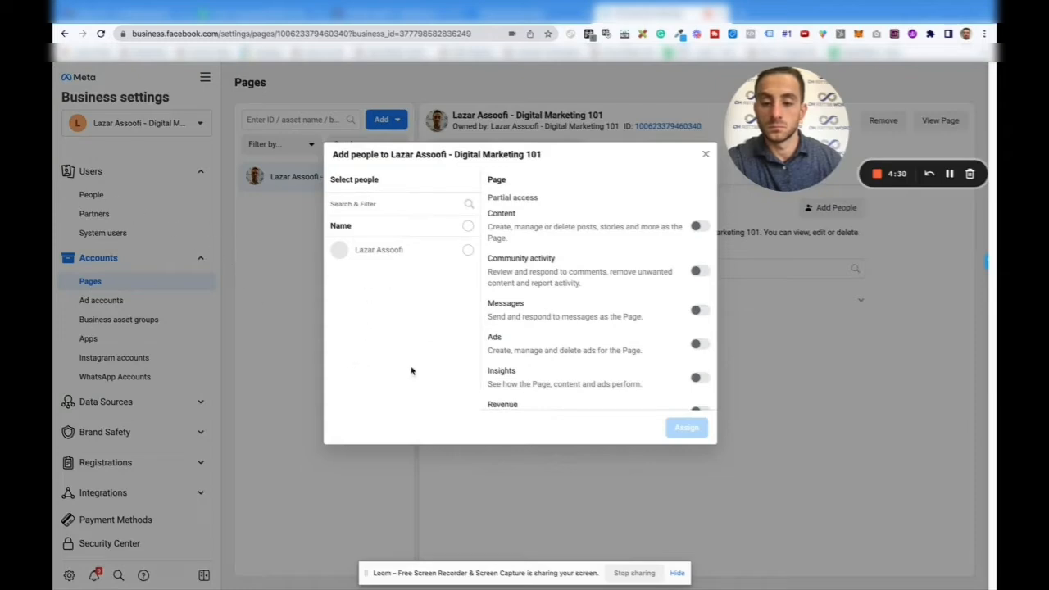
left_click(705, 155)
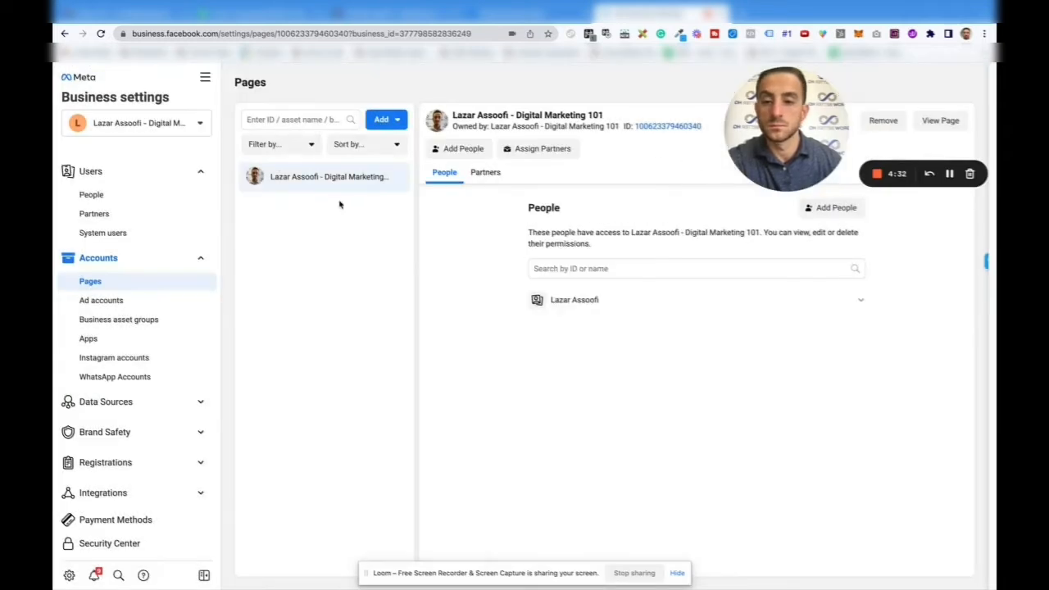
- Start creating a new ad account for the business and name it Main Ad Account 1
left_click(115, 300)
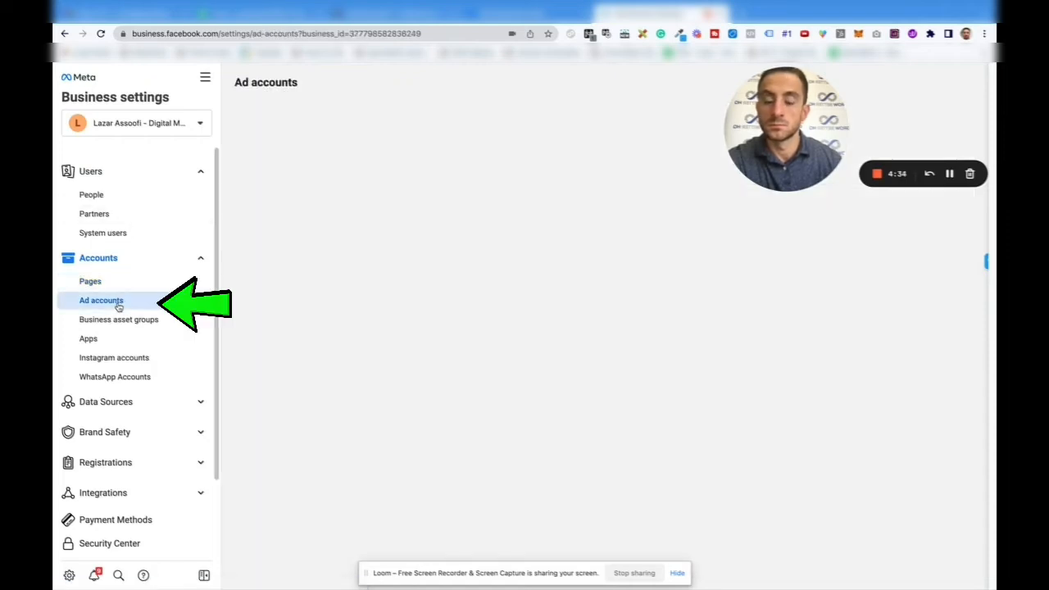
left_click(605, 332)
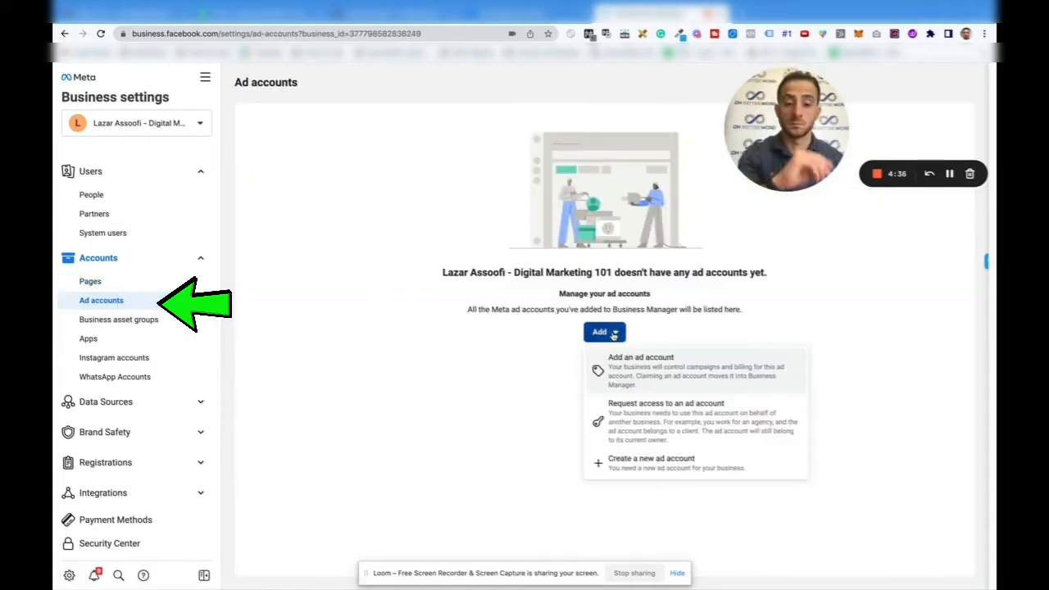
left_click(648, 460)
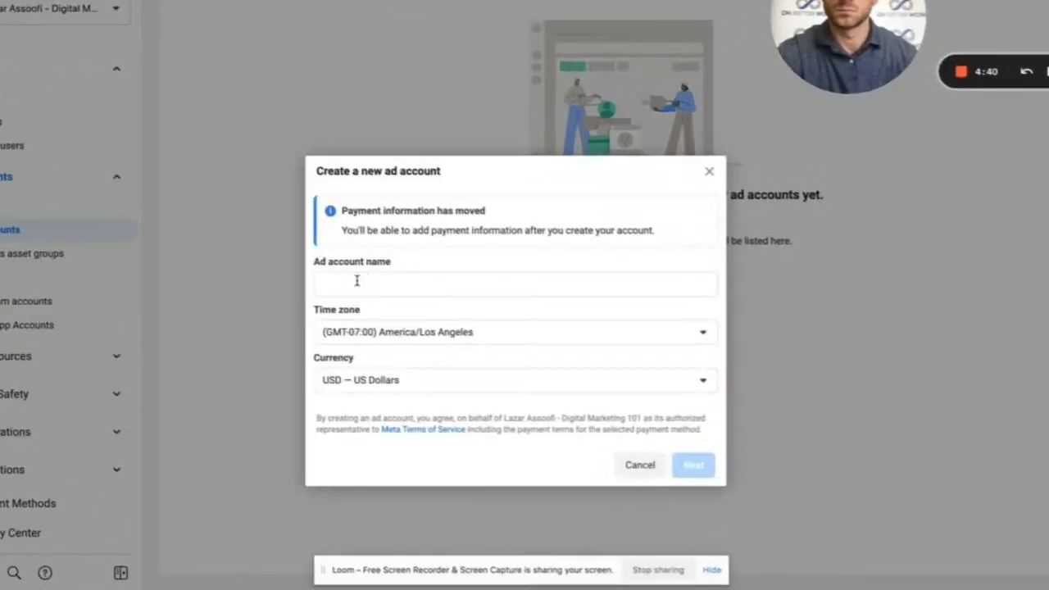
left_click(357, 281)
type("M")
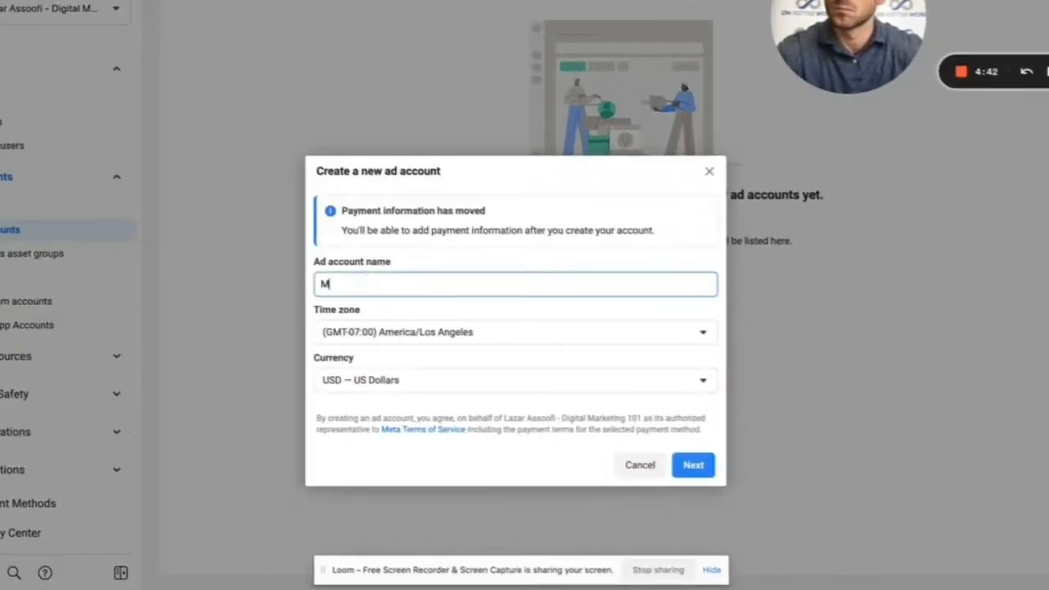
type("ain ")
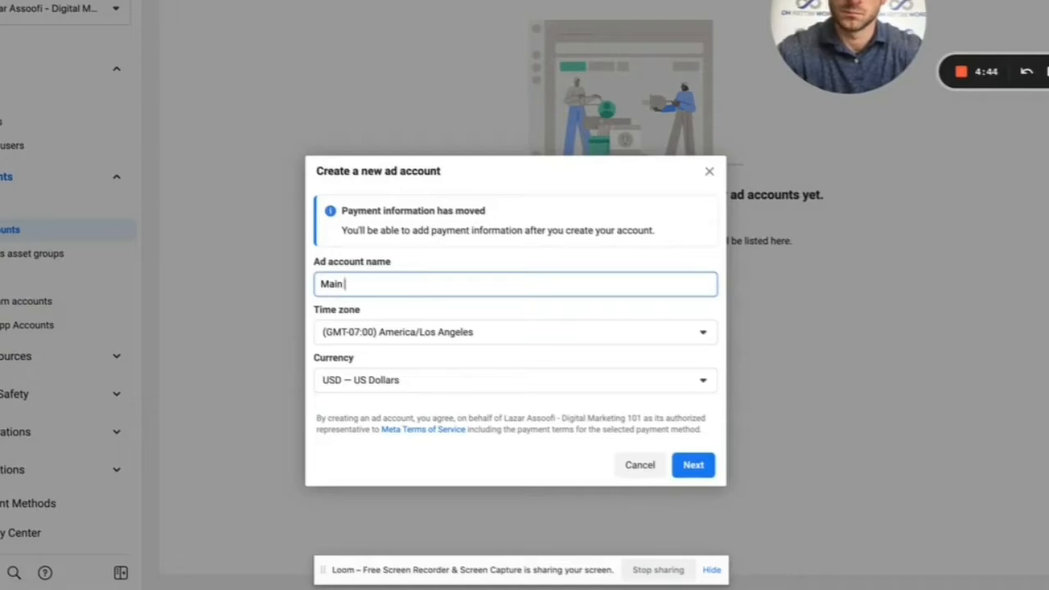
type("Ad Account 1")
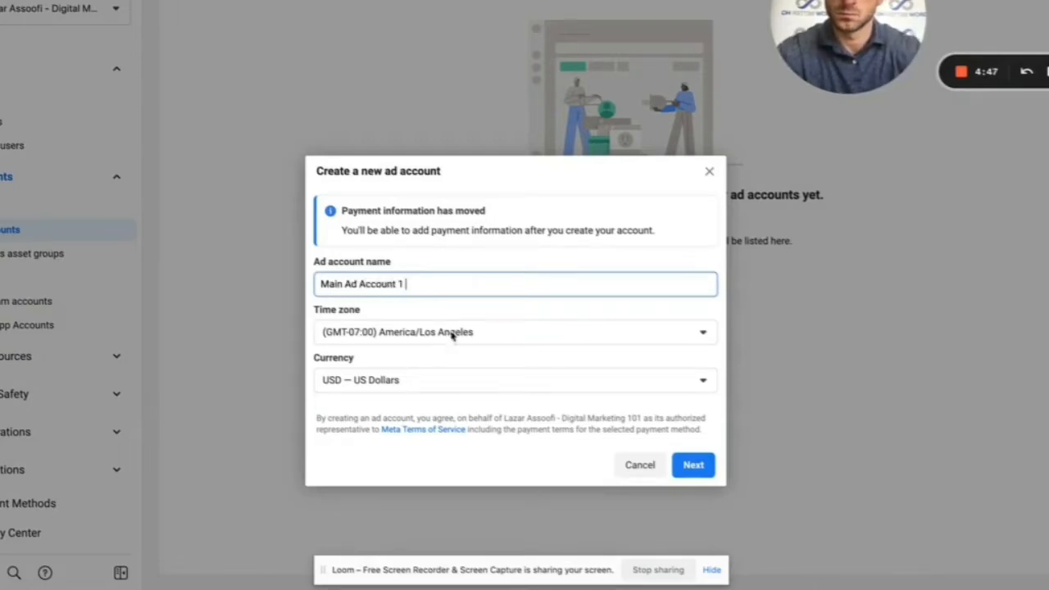
- Set the new ad account's time zone to (GMT-04:00) America/Detroit and keep USD — US Dollars as its currency
left_click(451, 336)
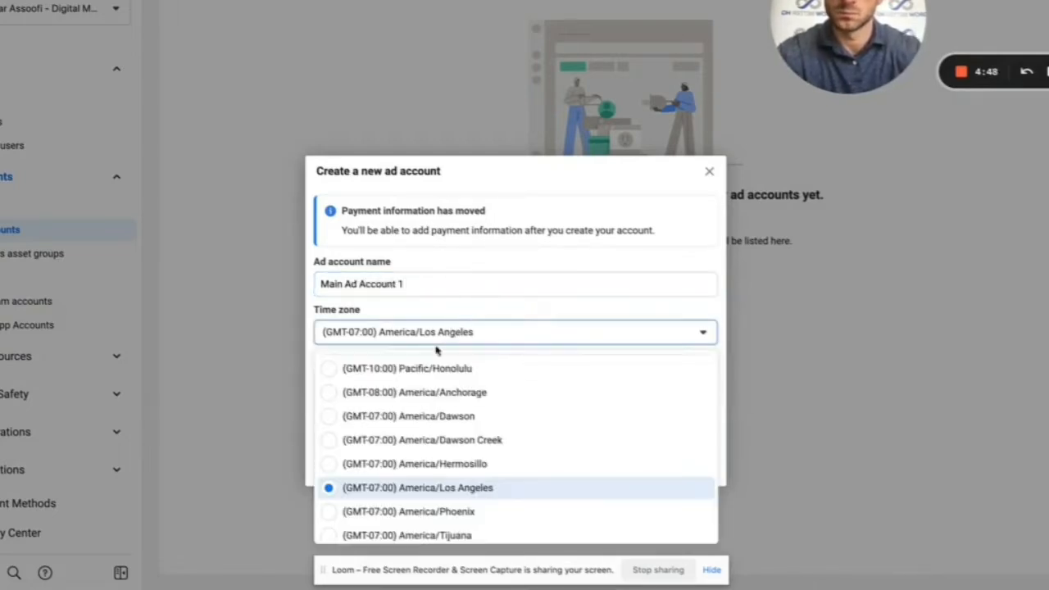
scroll(452, 401, "down", 1)
scroll(452, 402, "down", 5)
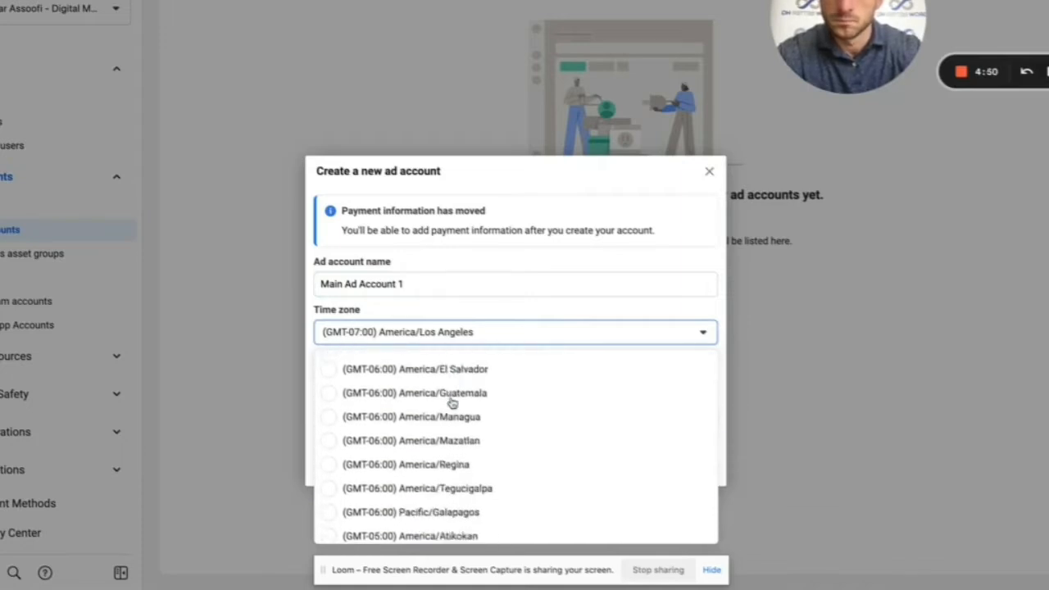
scroll(443, 459, "down", 4)
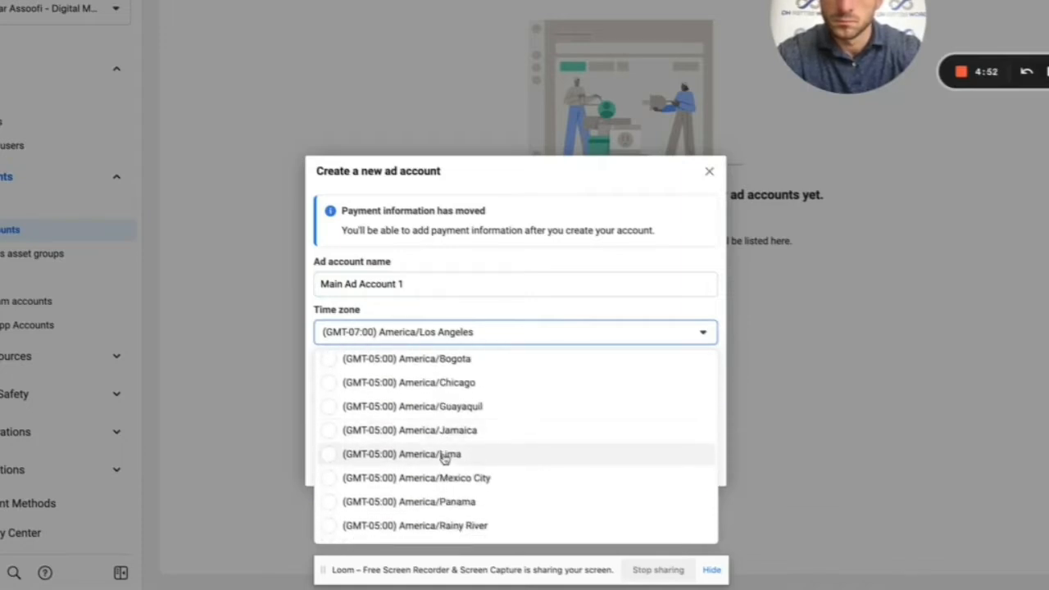
scroll(444, 459, "down", 2)
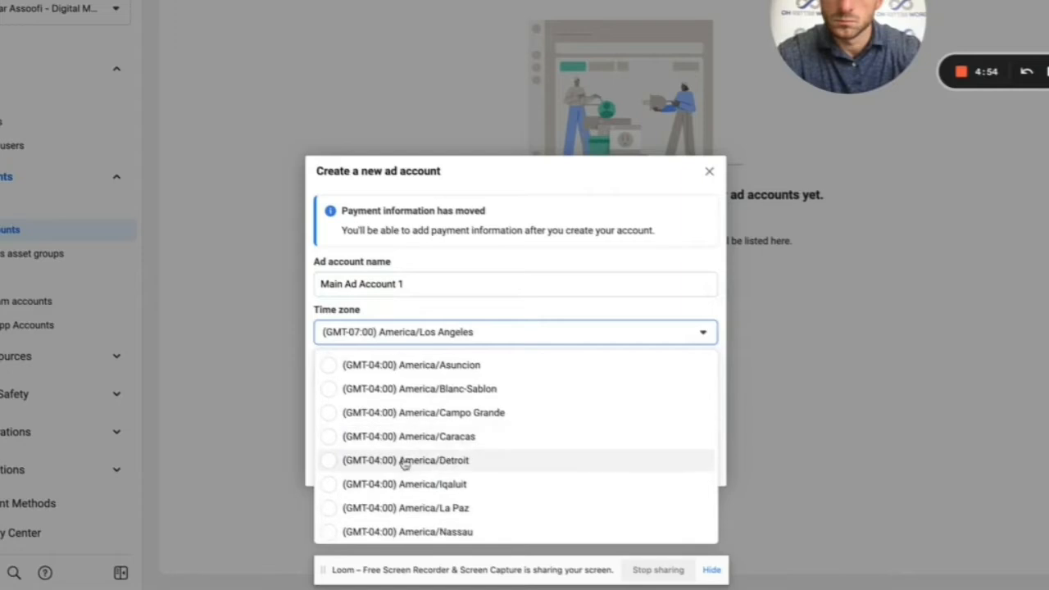
left_click(403, 463)
left_click(402, 382)
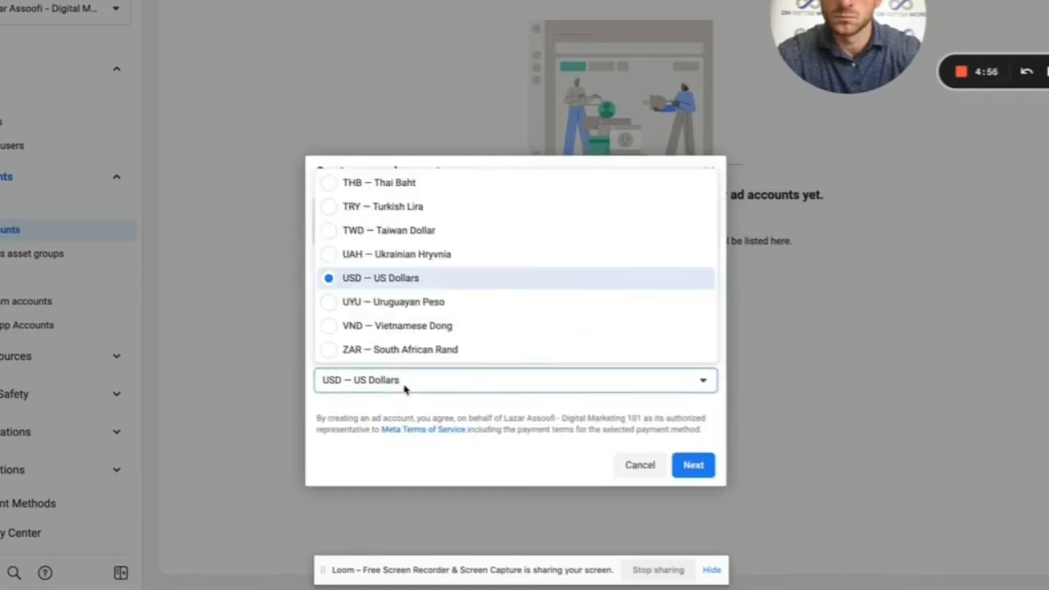
left_click(401, 406)
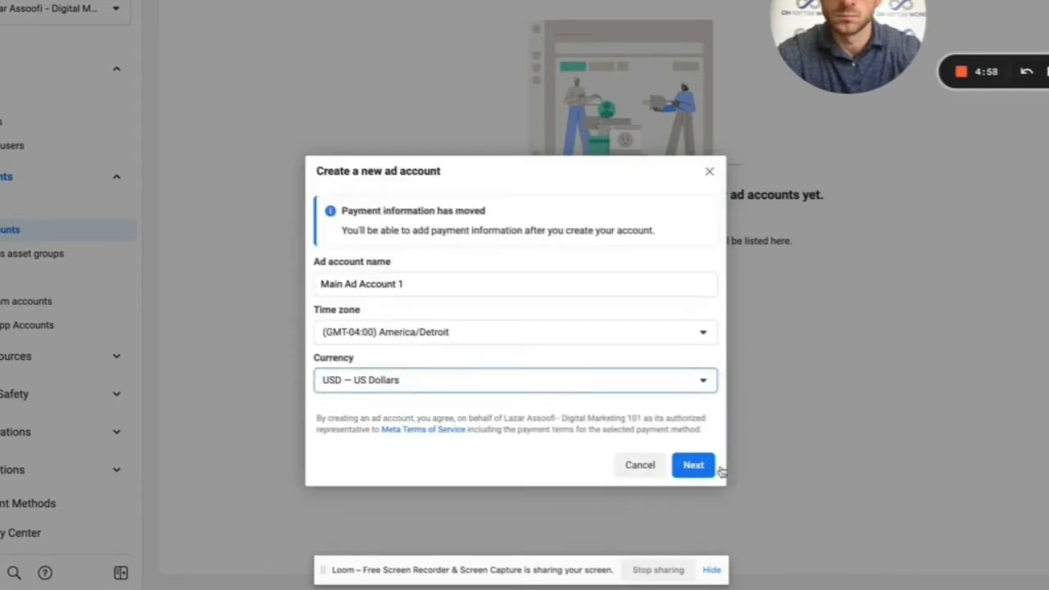
- Specify that the ad account will be used for My business and create it
left_click(693, 467)
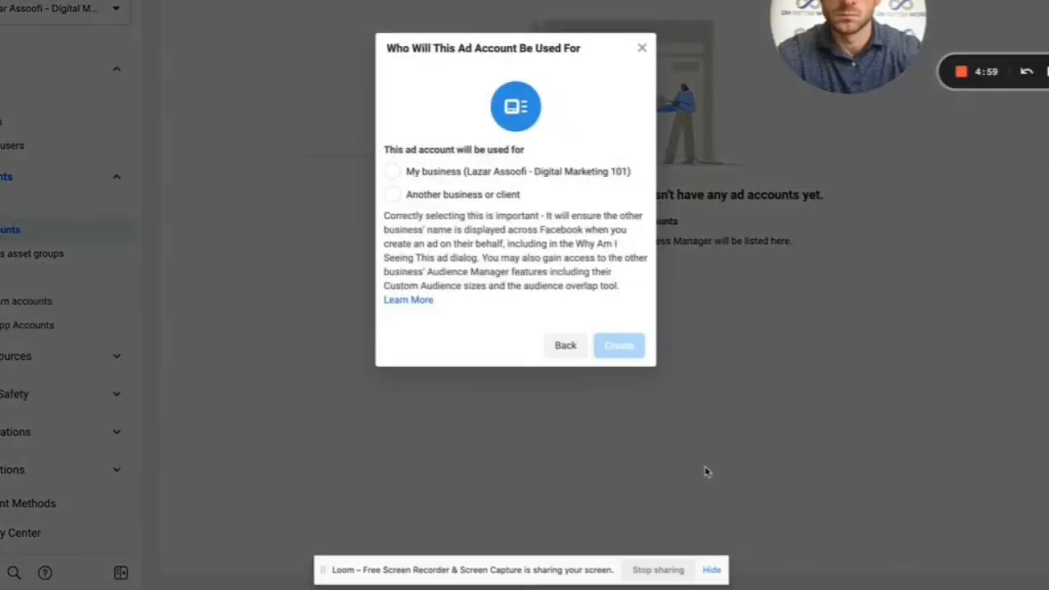
left_click(392, 173)
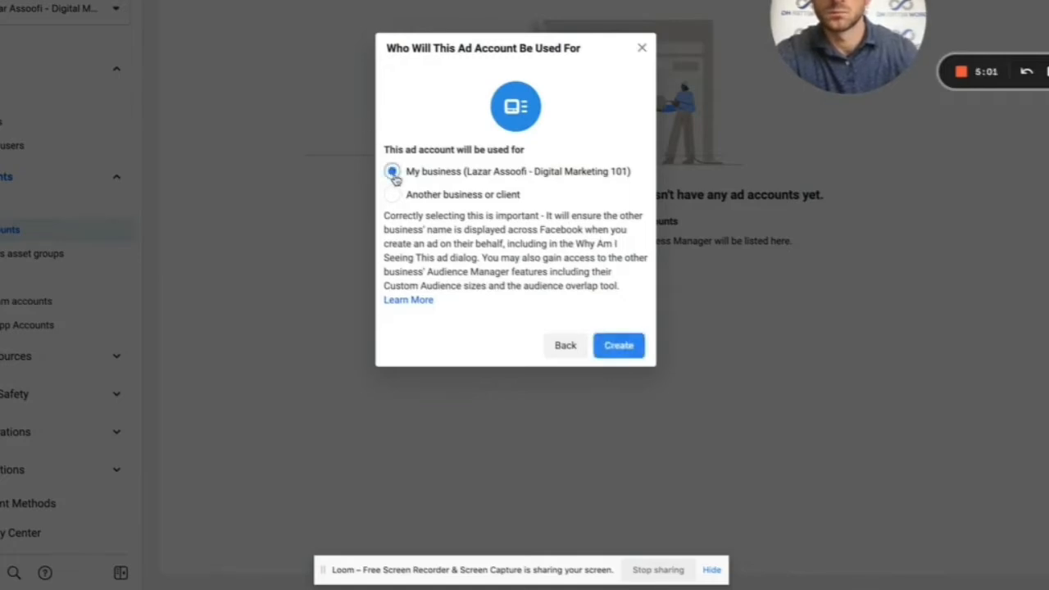
left_click(620, 347)
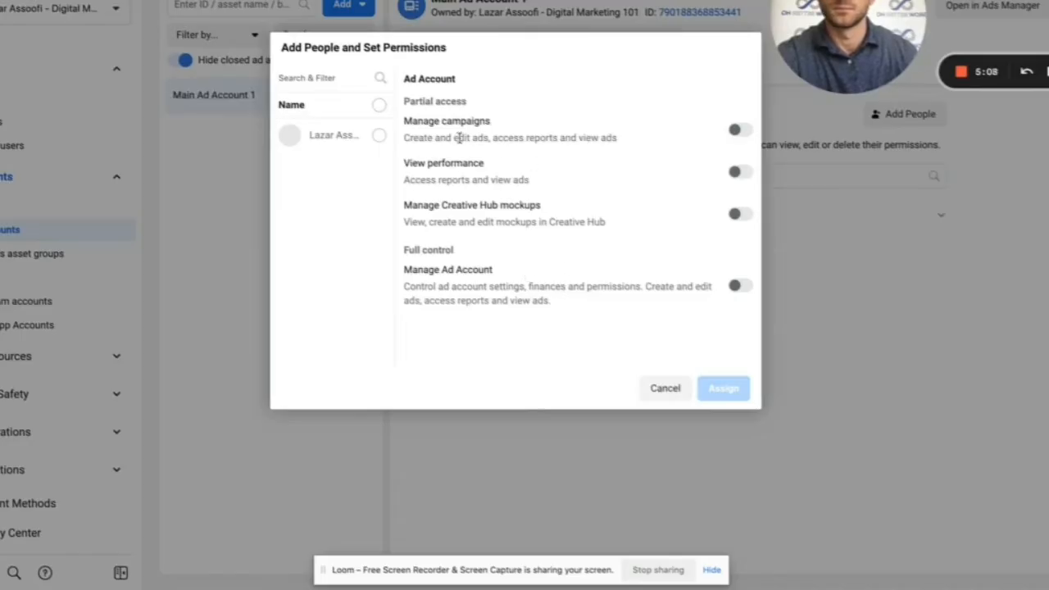
- Assign the listed person to the new ad account with full control through the Manage Ad Account permission
left_click(378, 136)
left_click(378, 136)
left_click(378, 136)
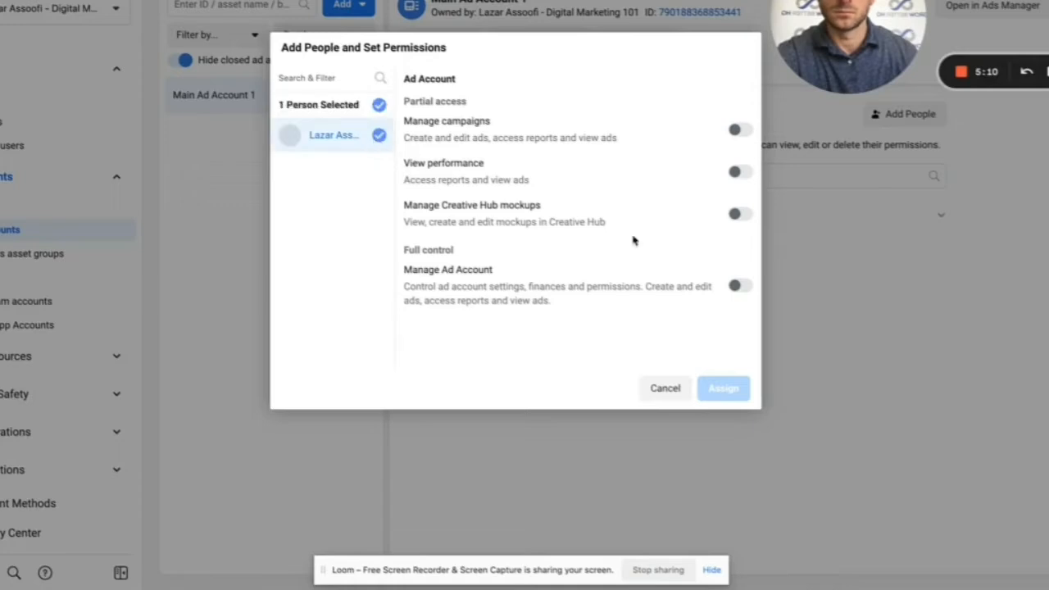
left_click(738, 288)
left_click(732, 389)
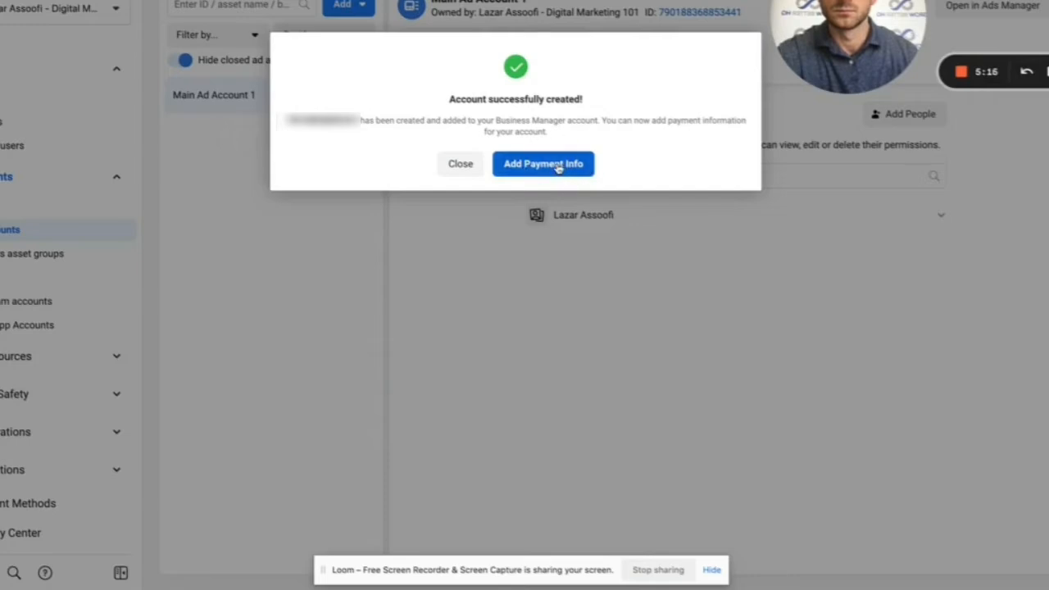
- Review the ad account's payment setup, including location and currency, payment method options and the business info form, and close it without adding anything
left_click(544, 164)
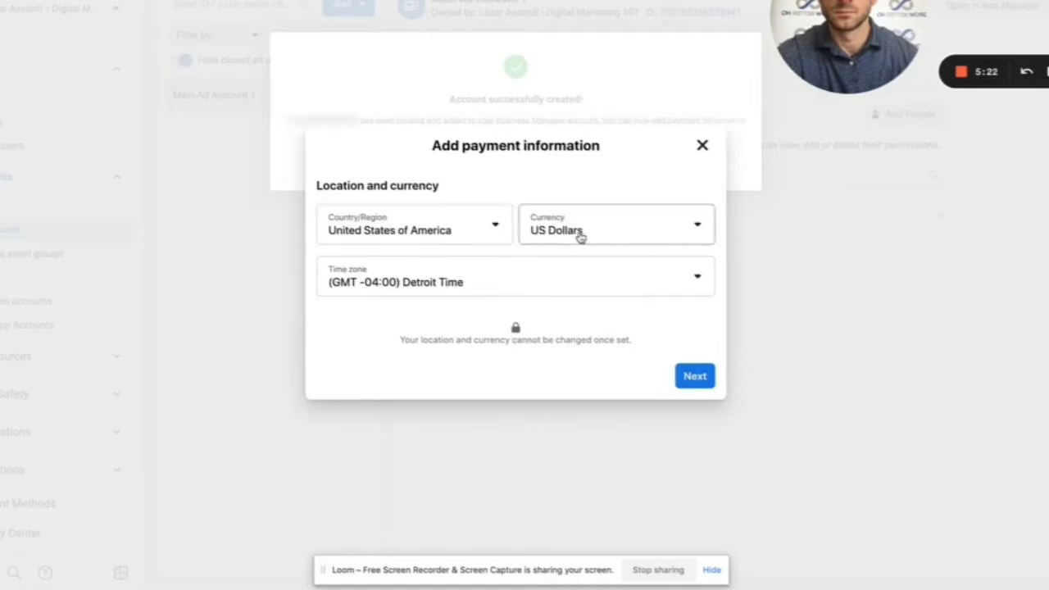
left_click(694, 376)
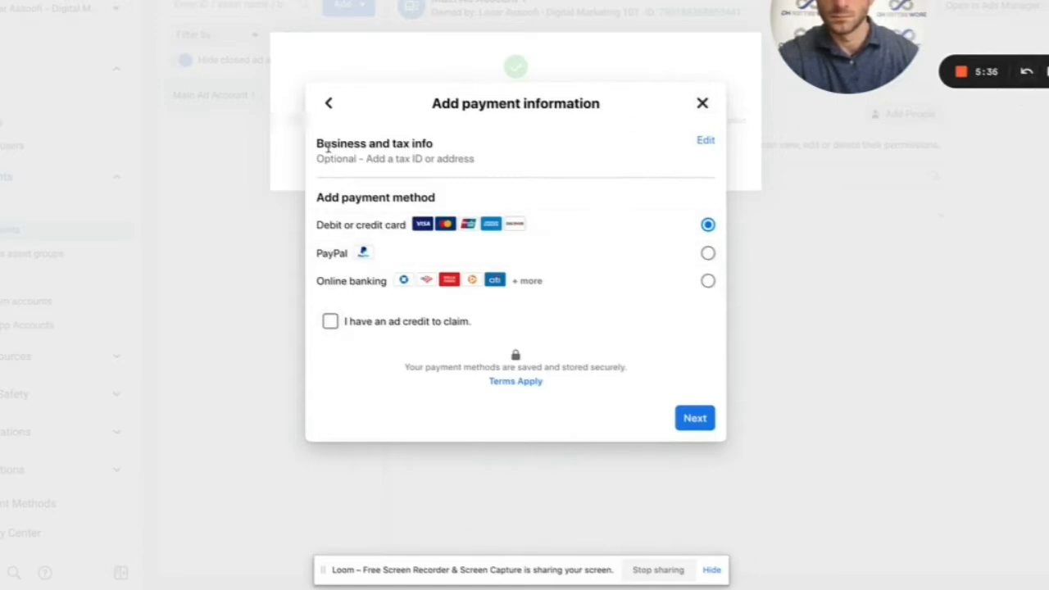
left_click_drag(326, 146, 445, 147)
left_click(581, 152)
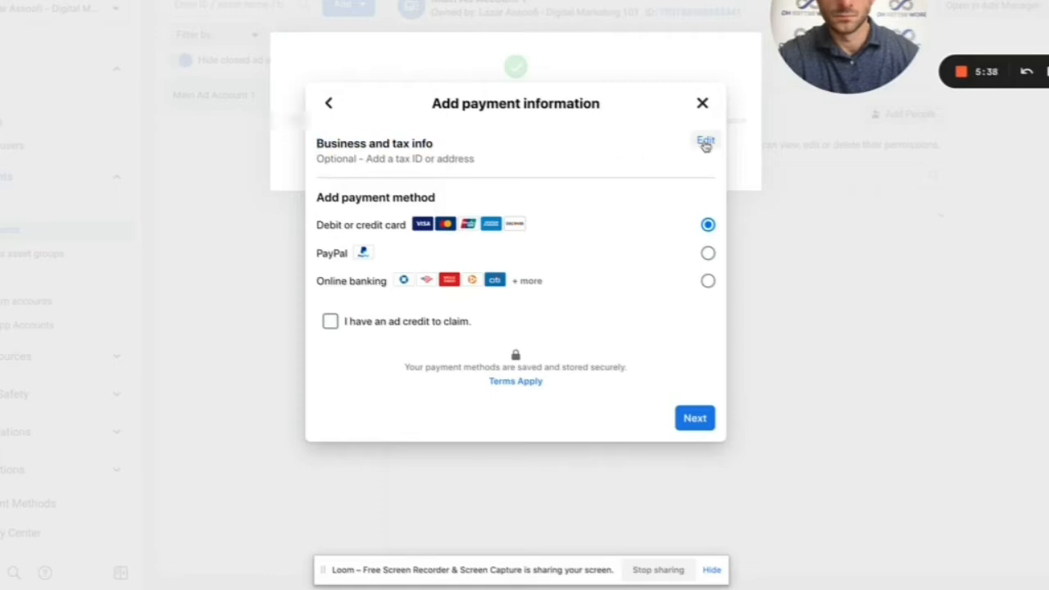
left_click(705, 143)
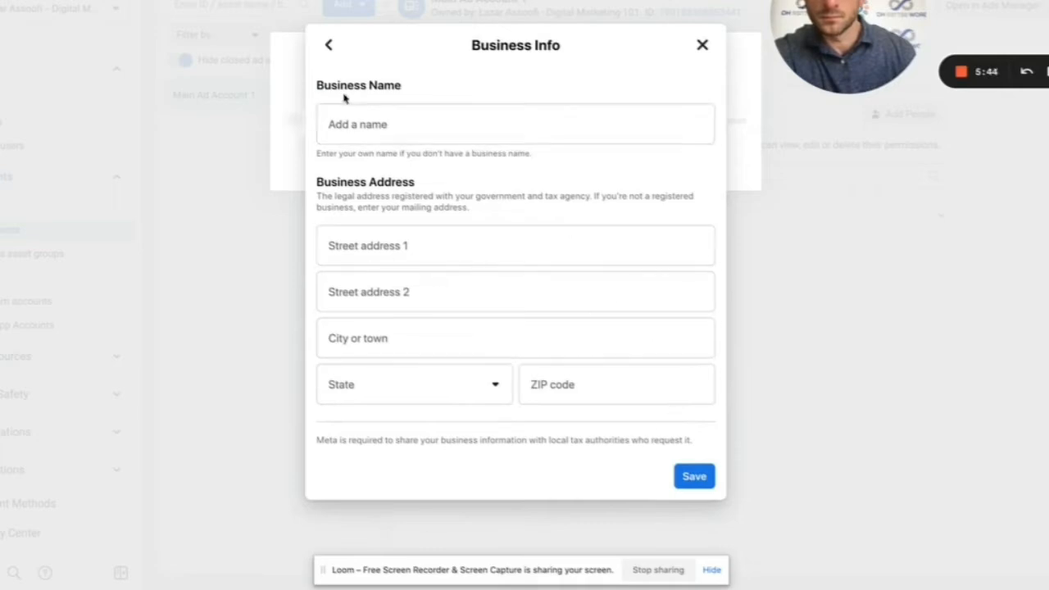
left_click(328, 47)
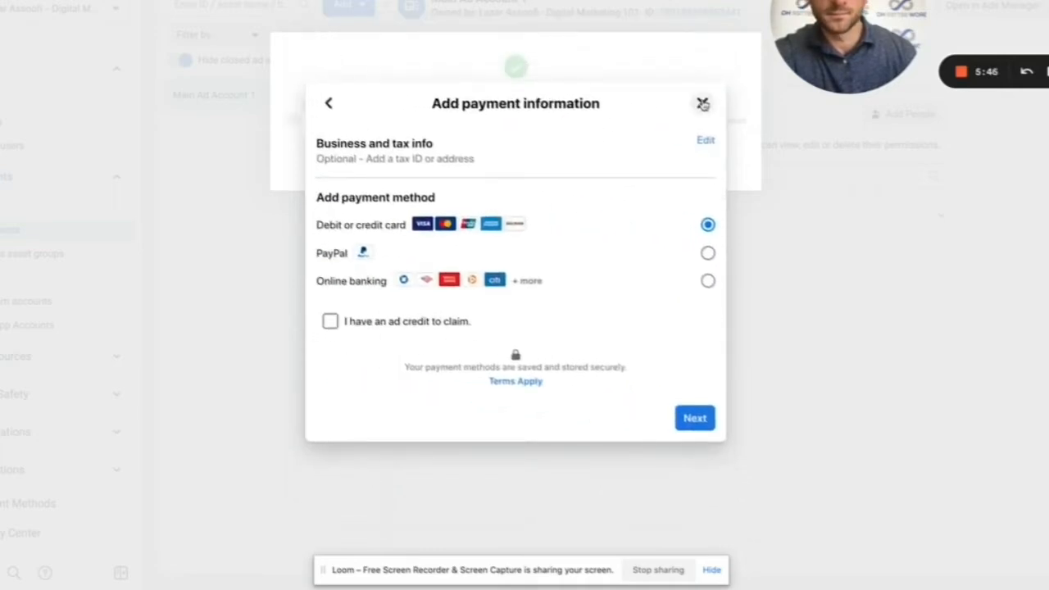
left_click(704, 104)
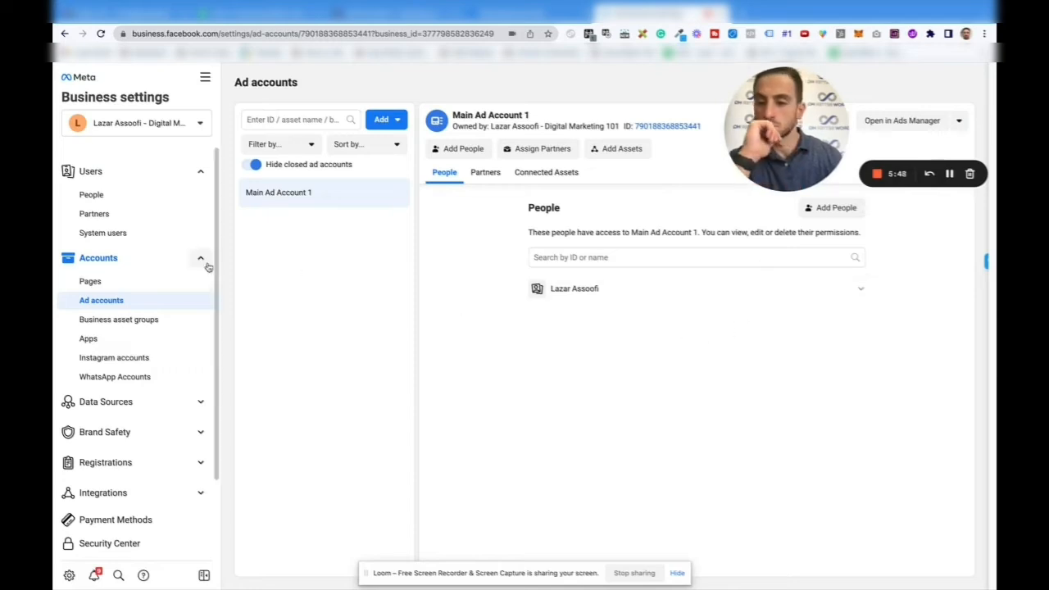
- Start creating a business asset group organized by Separate brands or line of business
left_click(170, 324)
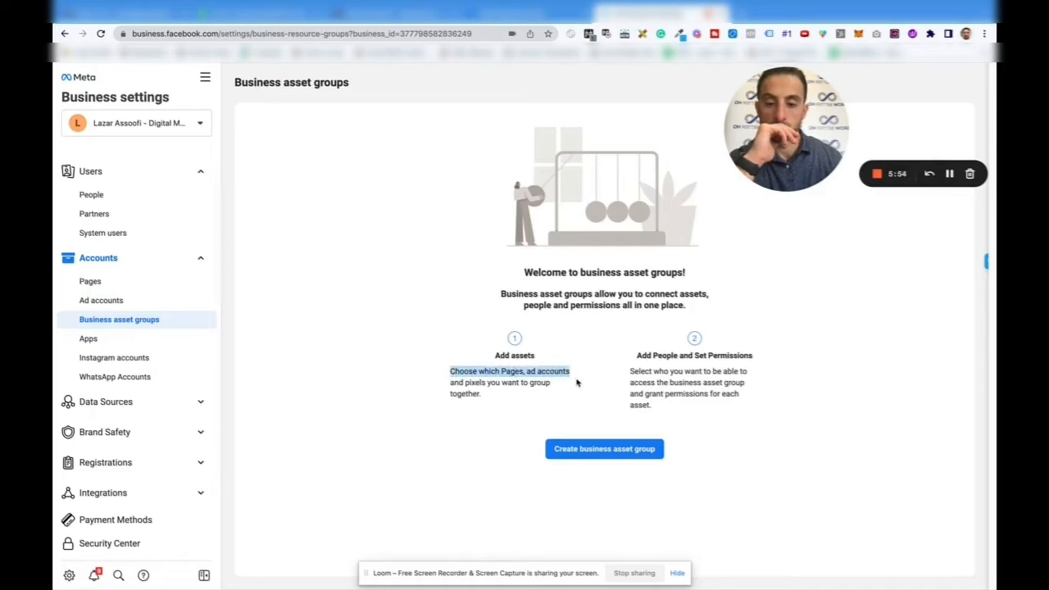
left_click_drag(576, 383, 496, 405)
left_click(493, 404)
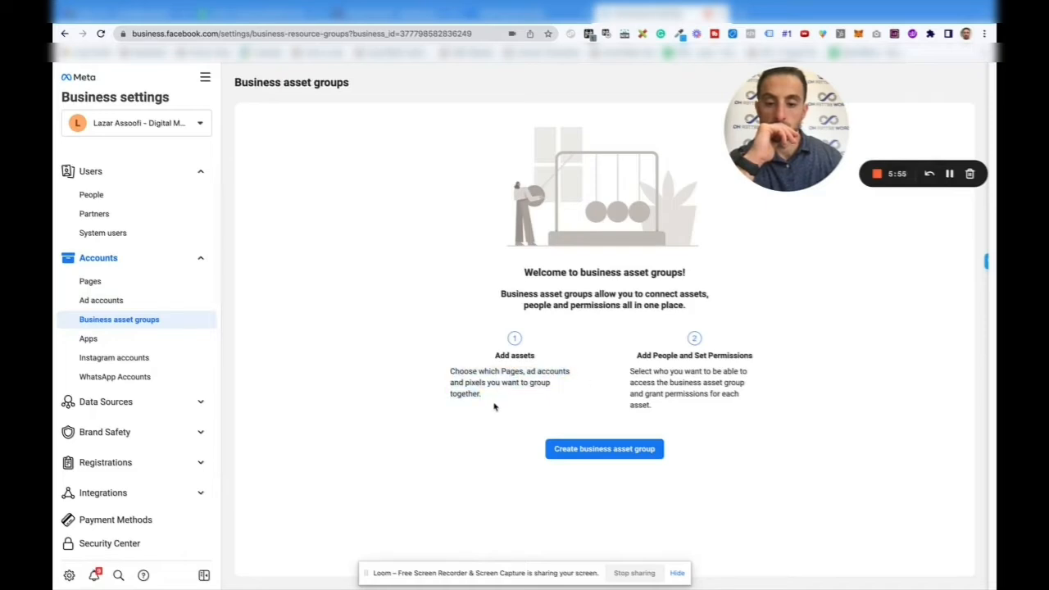
left_click(628, 450)
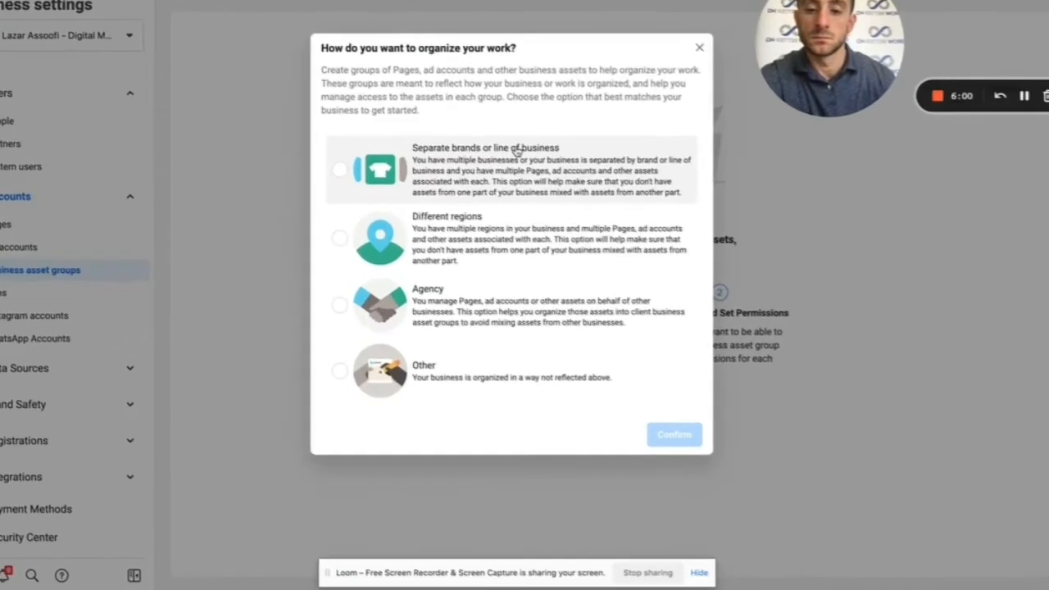
left_click(603, 171)
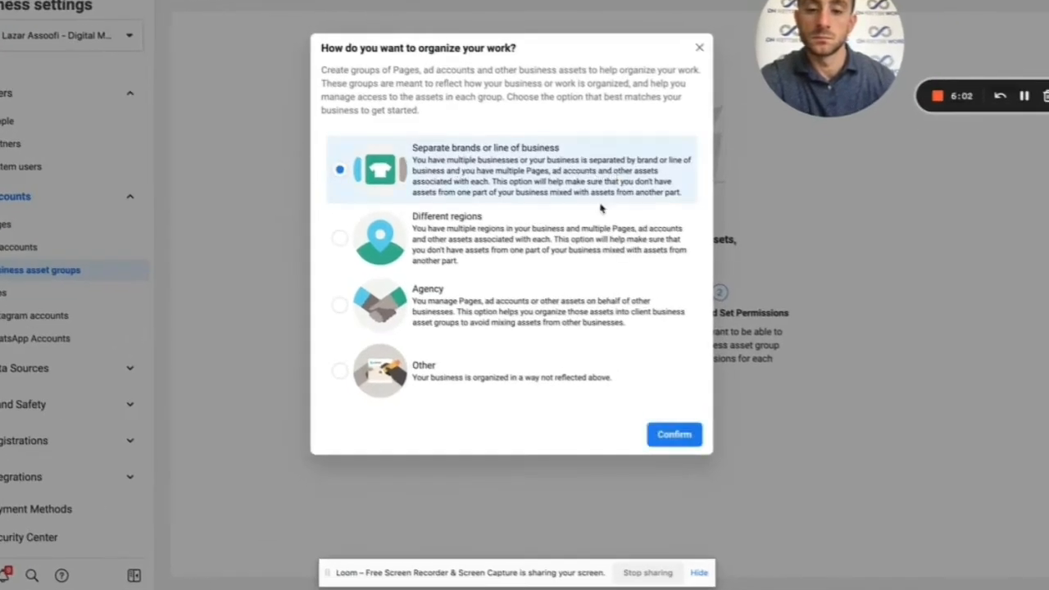
left_click(669, 443)
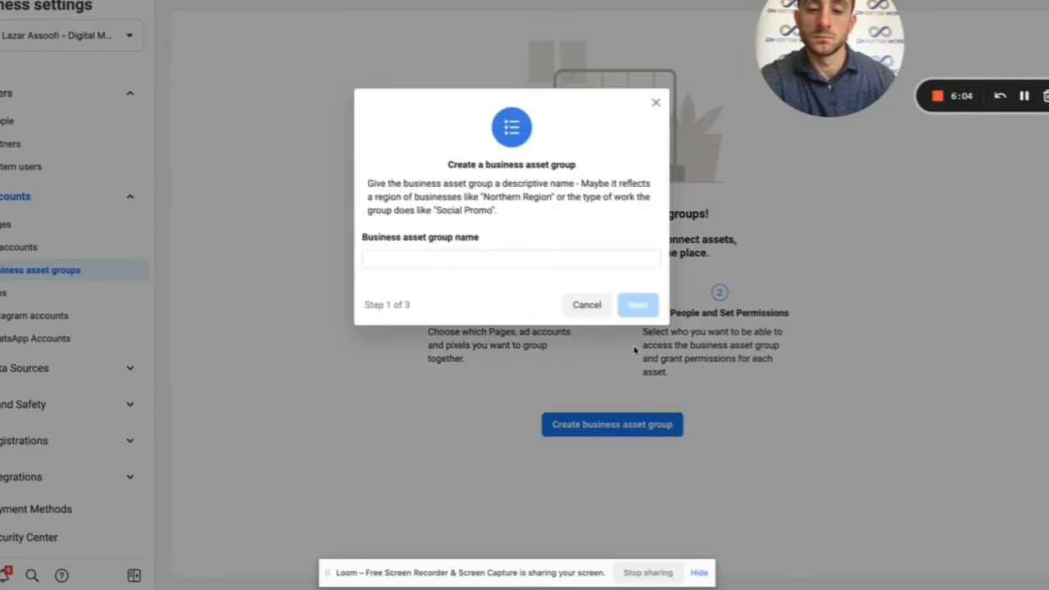
- Name the business asset group Digital Marketing Asset and continue to its asset selection
left_click(426, 260)
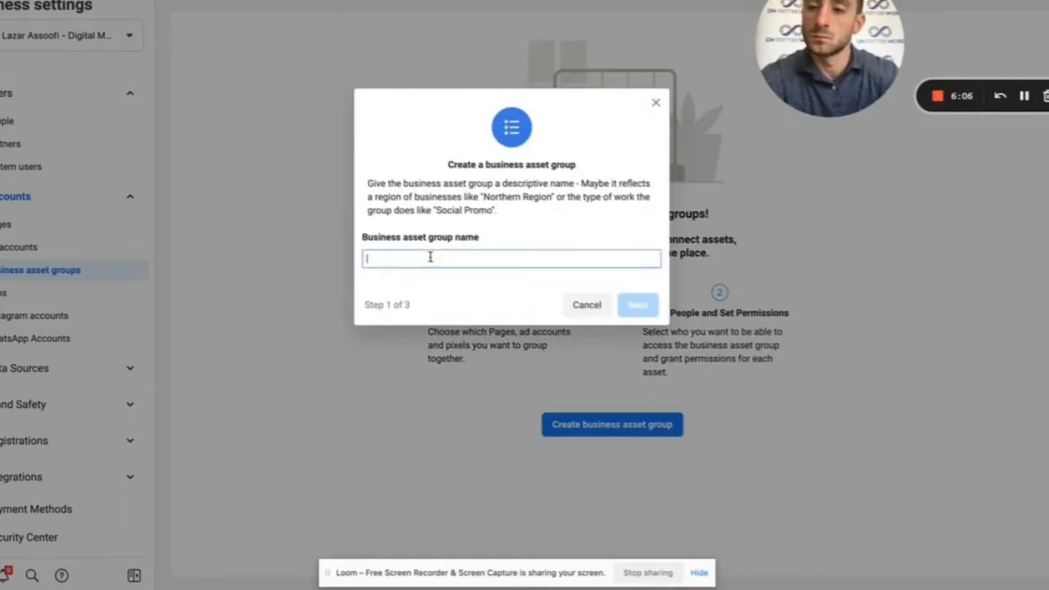
type("Digital Marketing Asset")
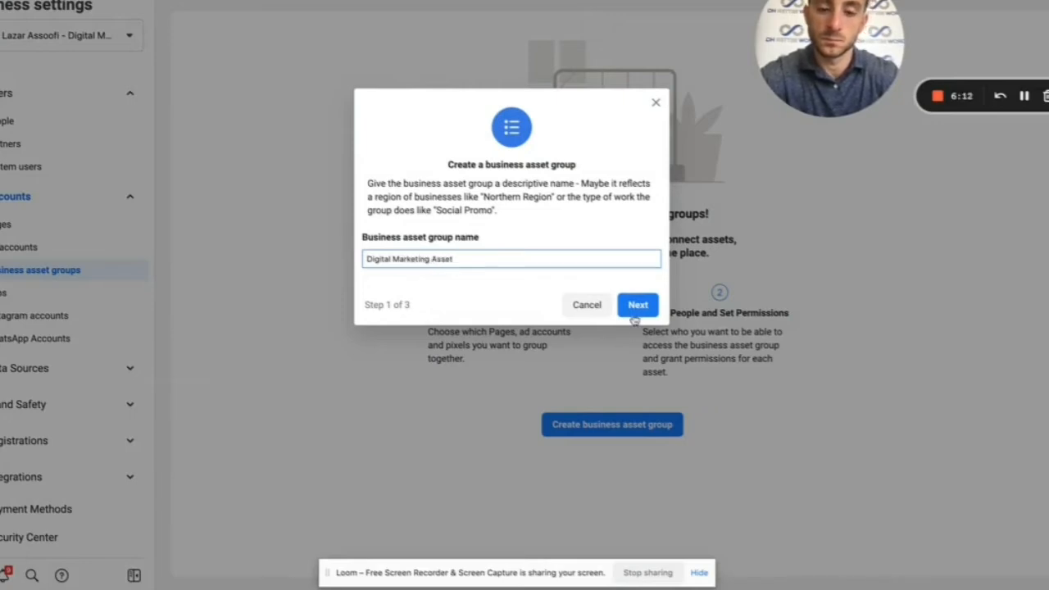
left_click(634, 317)
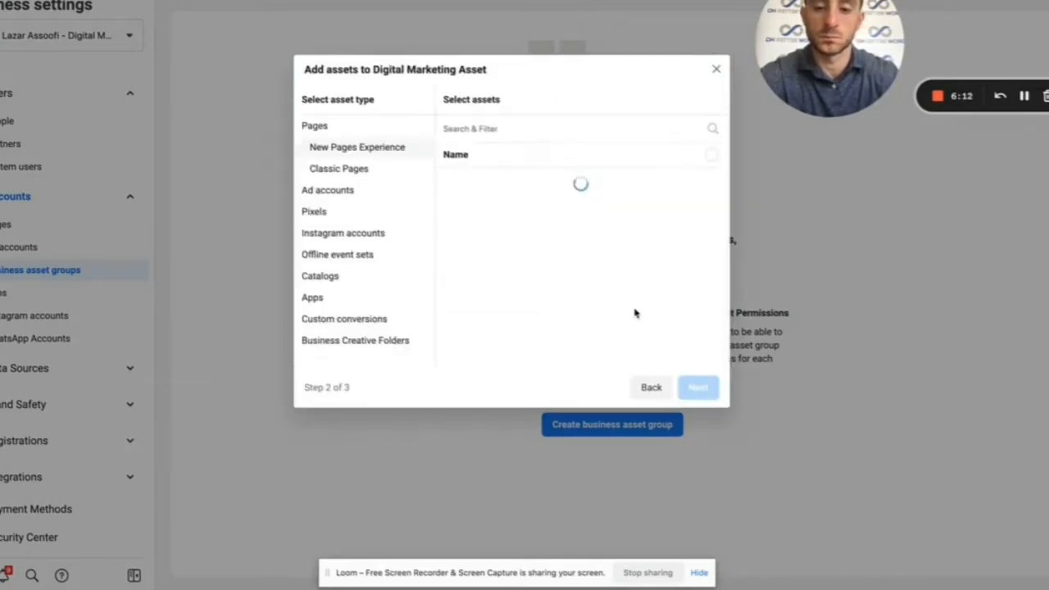
- Add the business's classic Page and the ad account Main Ad Account 1 to the asset group
left_click(346, 168)
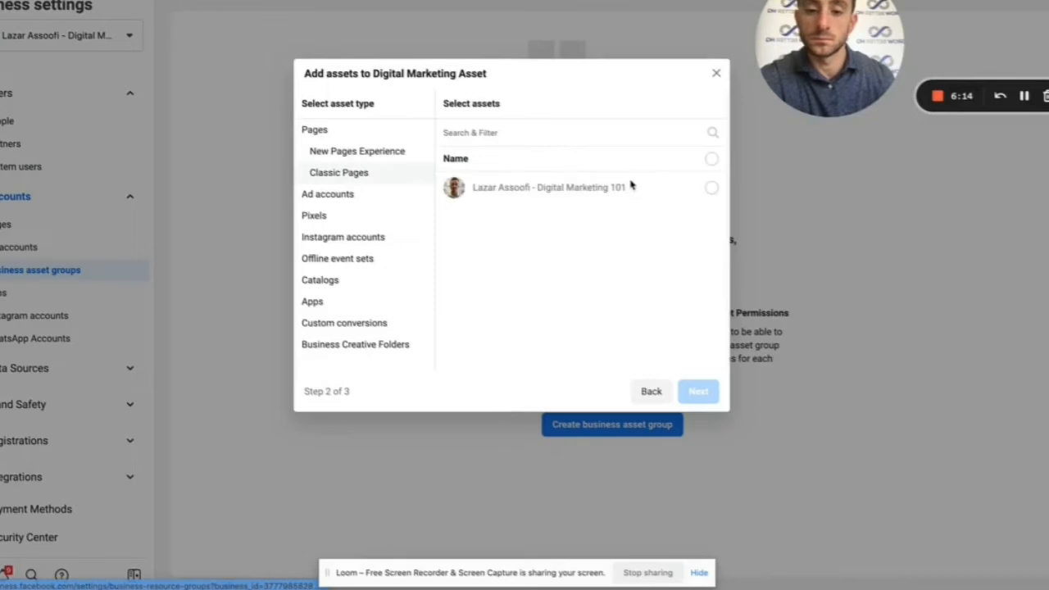
left_click(710, 189)
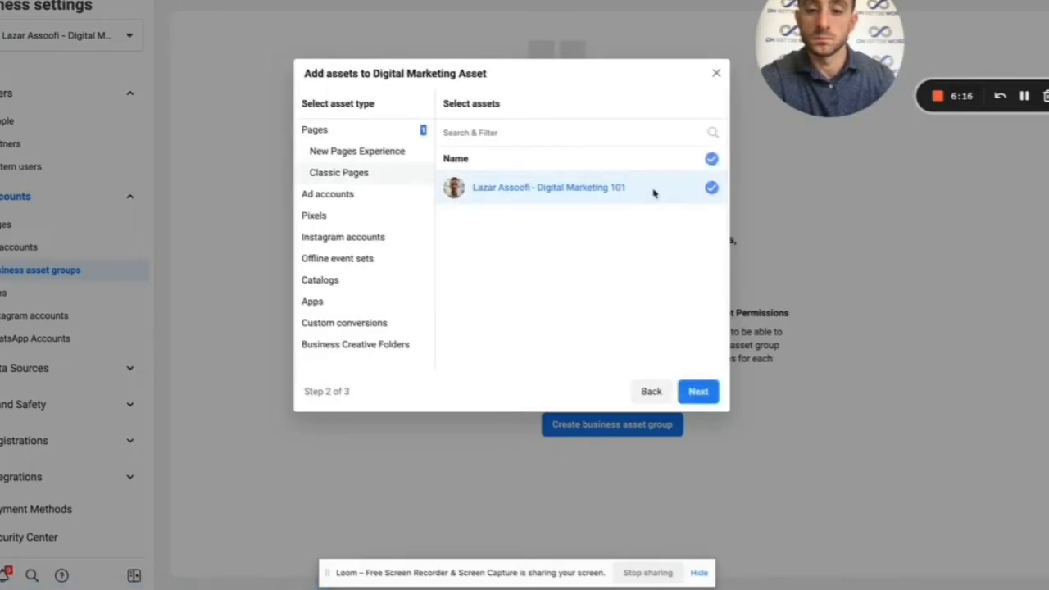
left_click(343, 197)
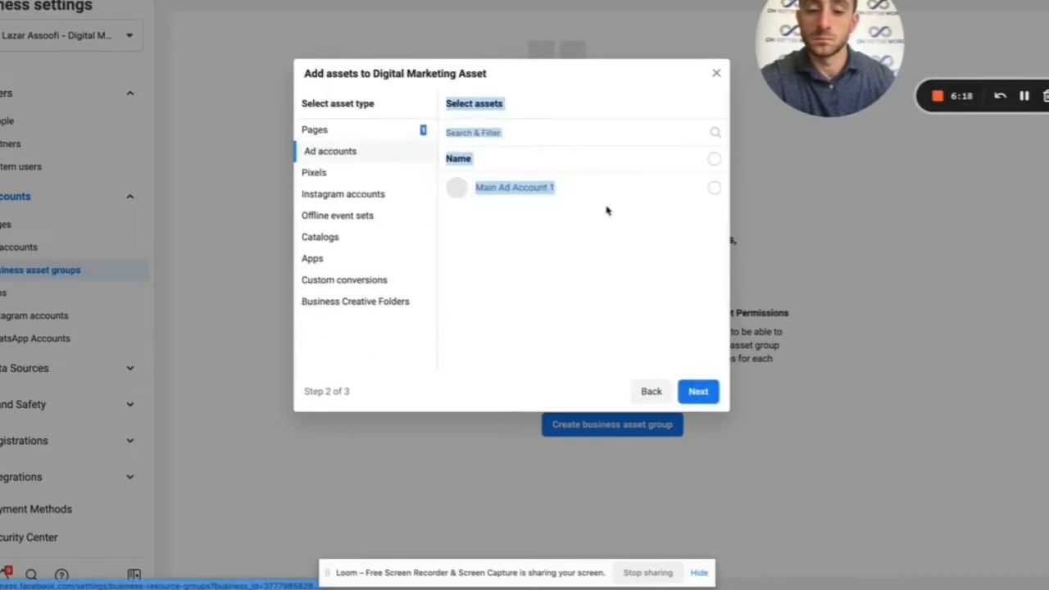
left_click(715, 189)
left_click(698, 394)
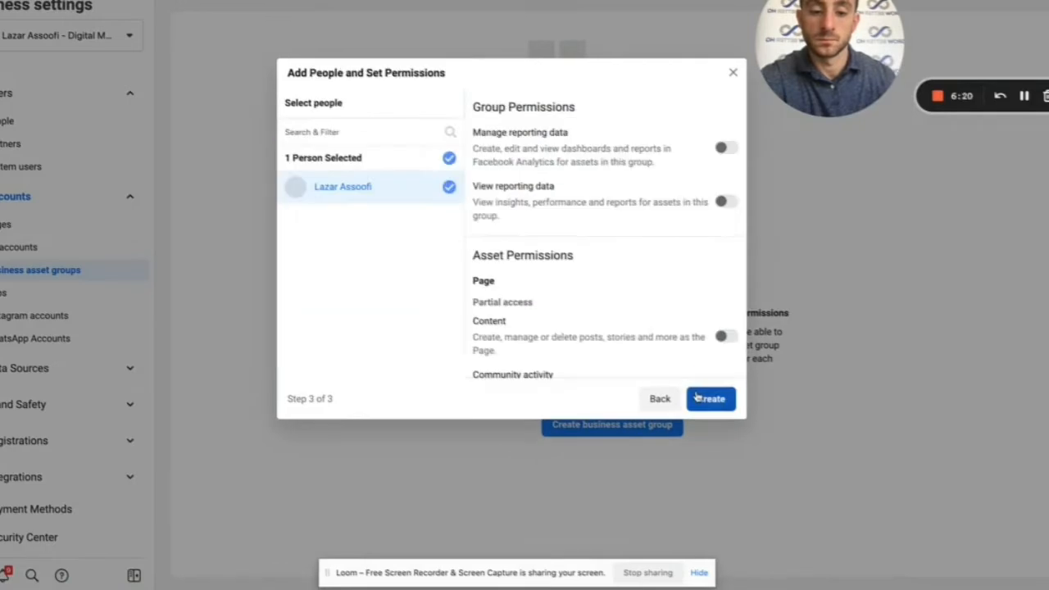
- Give the selected person full control of the Page through the Manage Page permission
scroll(705, 330, "down", 7)
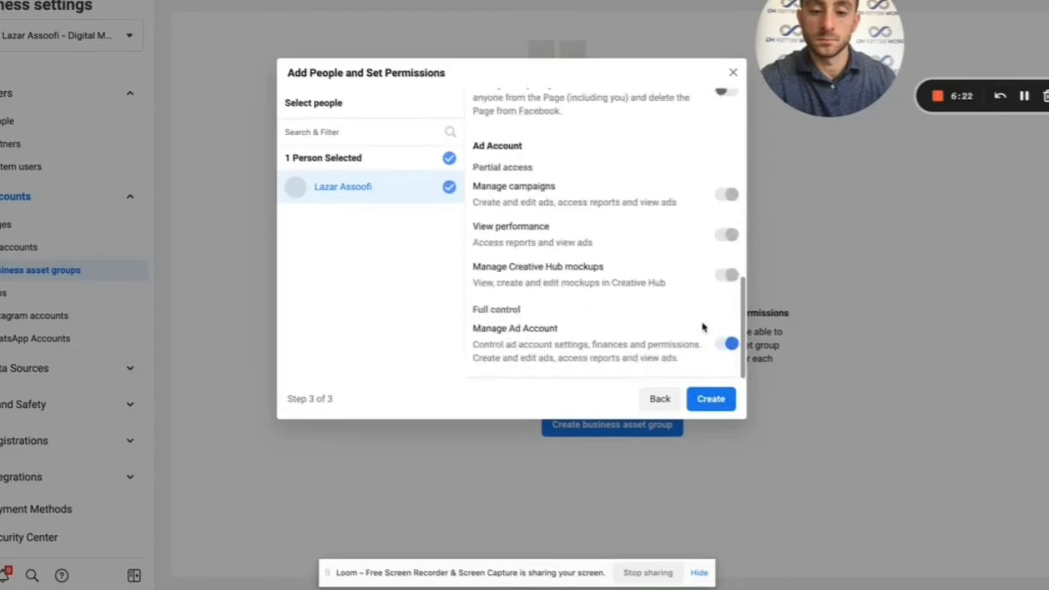
scroll(684, 227, "up", 3)
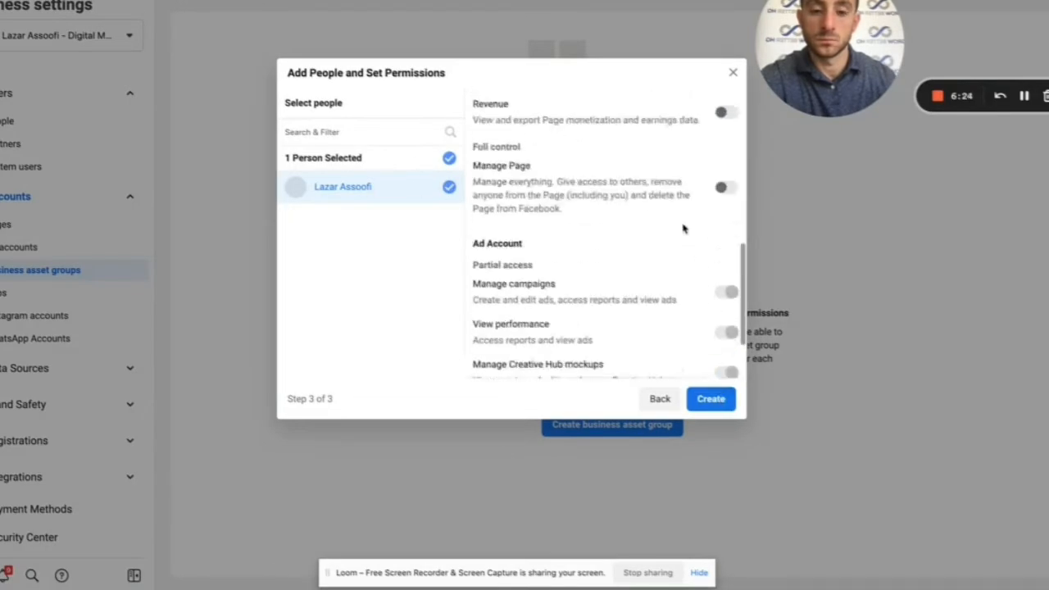
scroll(698, 303, "down", 2)
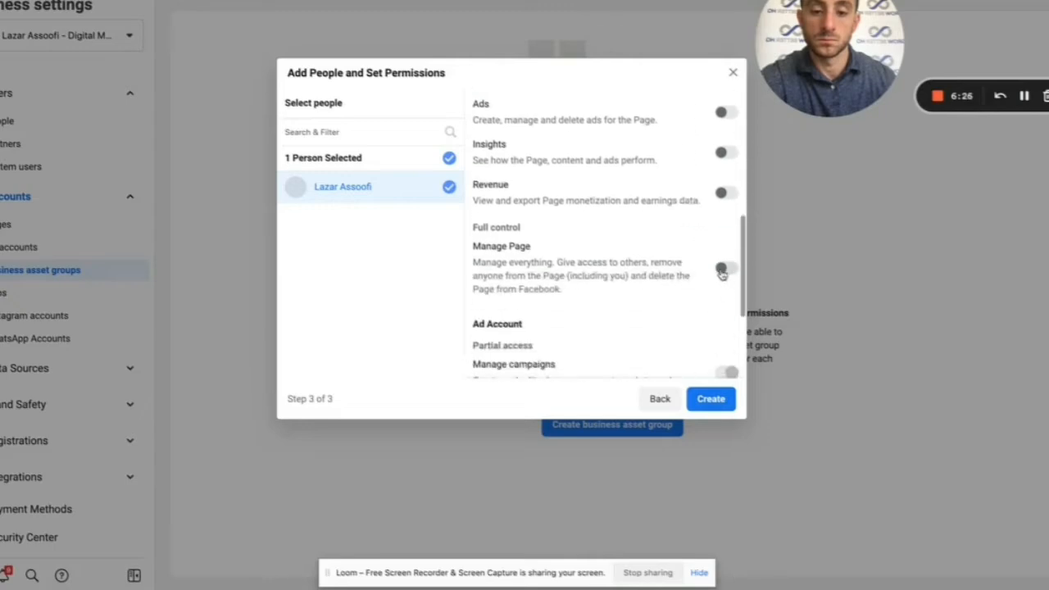
left_click(722, 271)
scroll(686, 271, "up", 6)
scroll(686, 271, "down", 3)
scroll(687, 259, "up", 3)
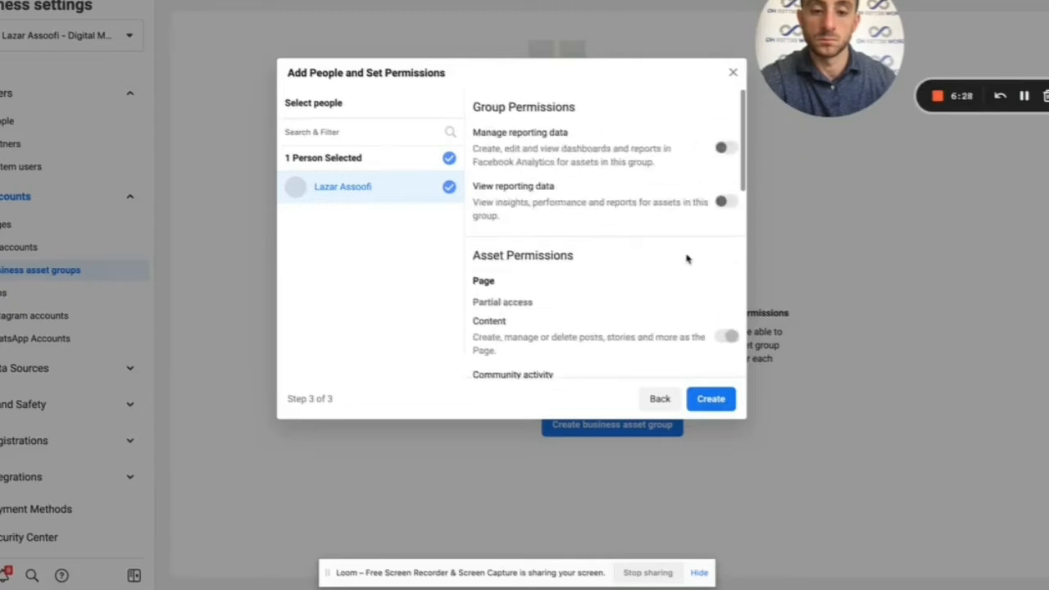
- Turn on the Manage reporting data group permission for the selected person and review the remaining asset permissions
left_click(722, 205)
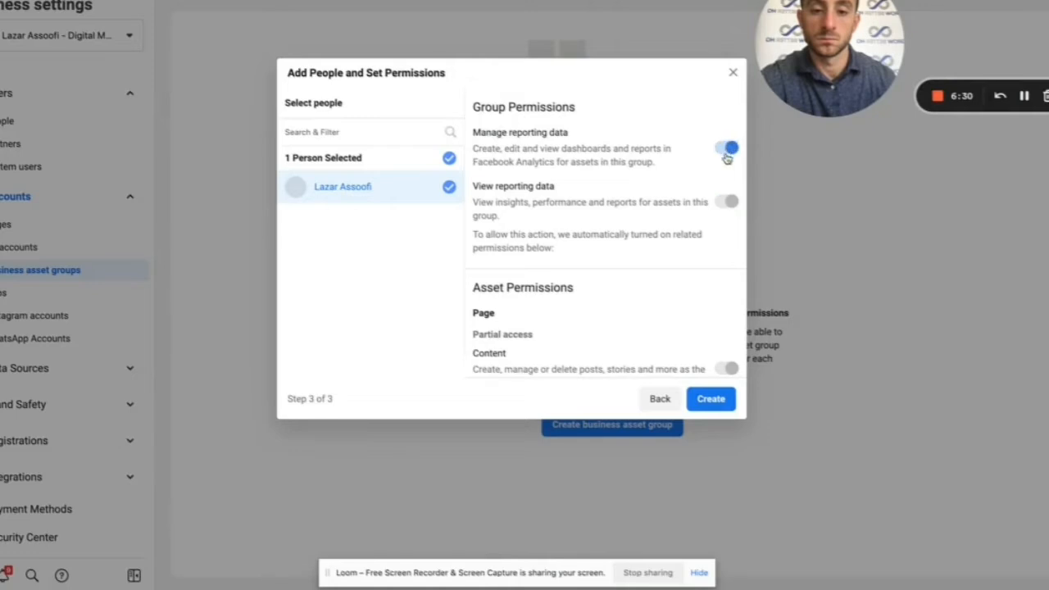
scroll(693, 290, "down", 6)
scroll(705, 279, "up", 4)
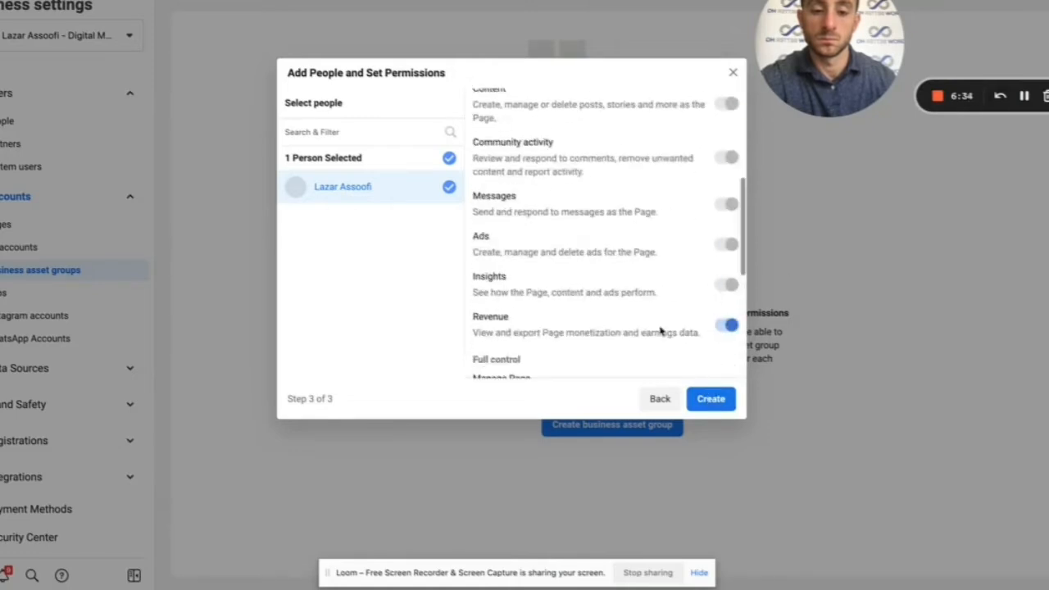
scroll(661, 328, "down", 5)
- Create the business asset group with these permissions and view its connected assets
left_click(710, 398)
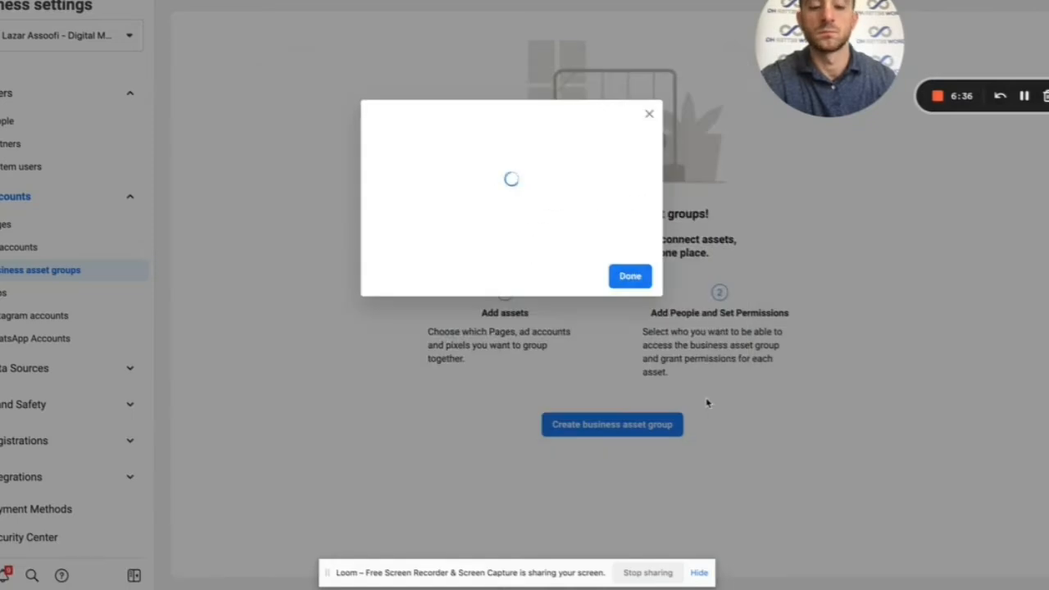
left_click(628, 277)
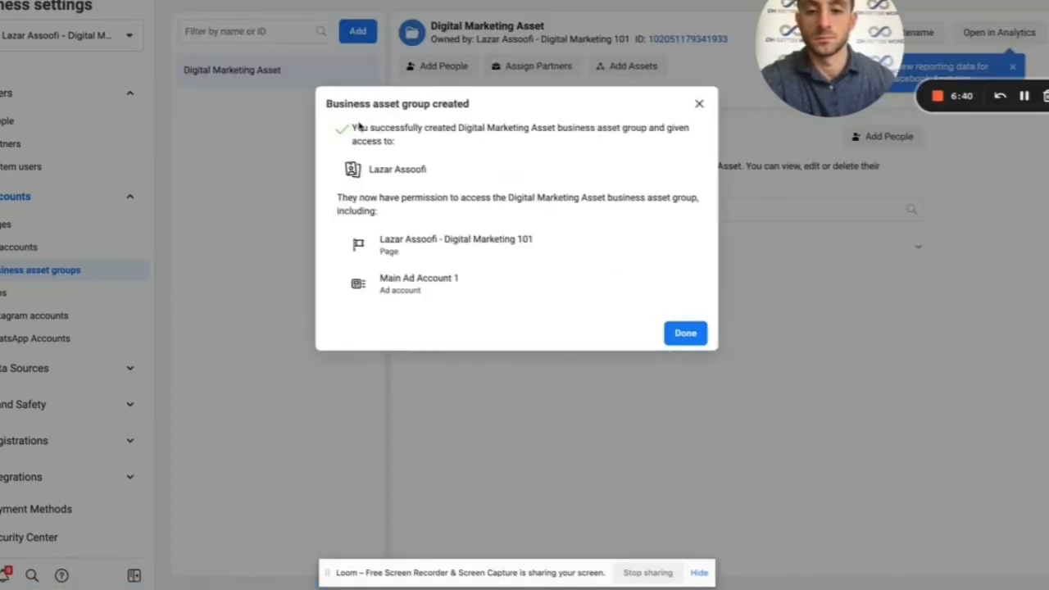
left_click(685, 333)
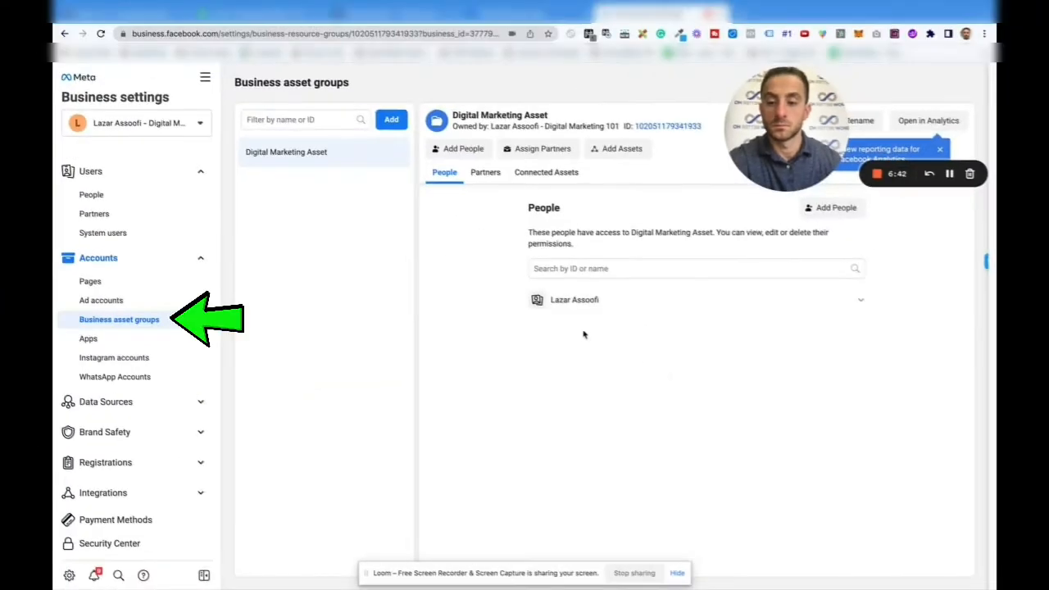
left_click(554, 171)
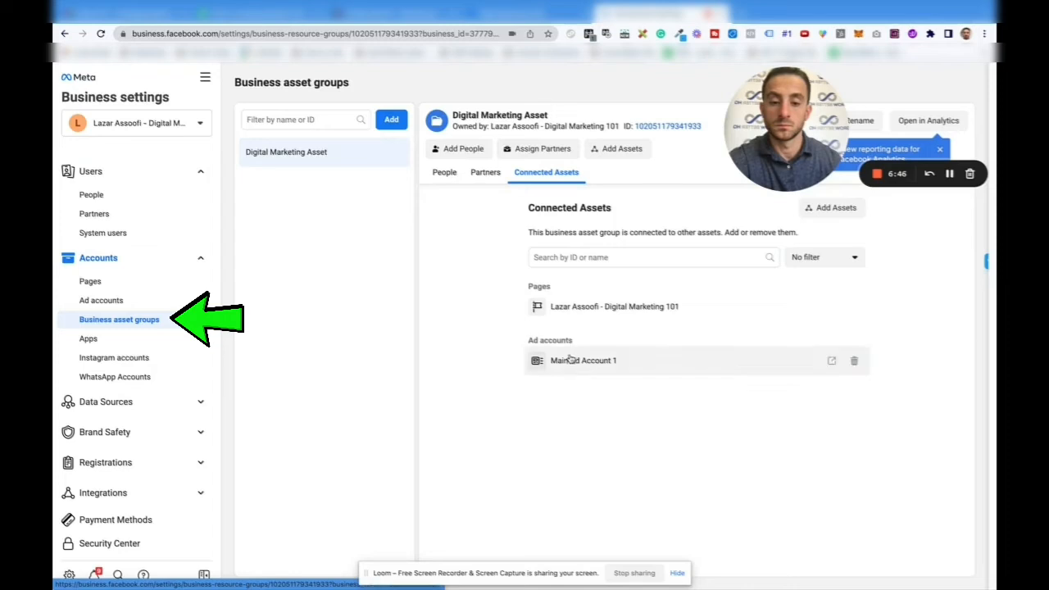
- Look at the available options for adding an app to the business
left_click(109, 343)
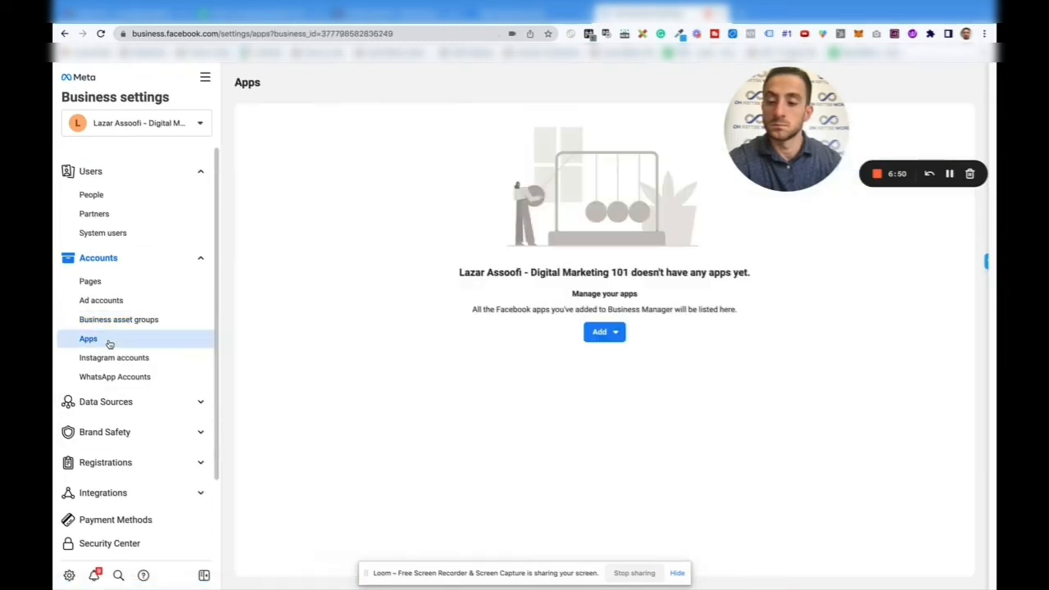
left_click(600, 338)
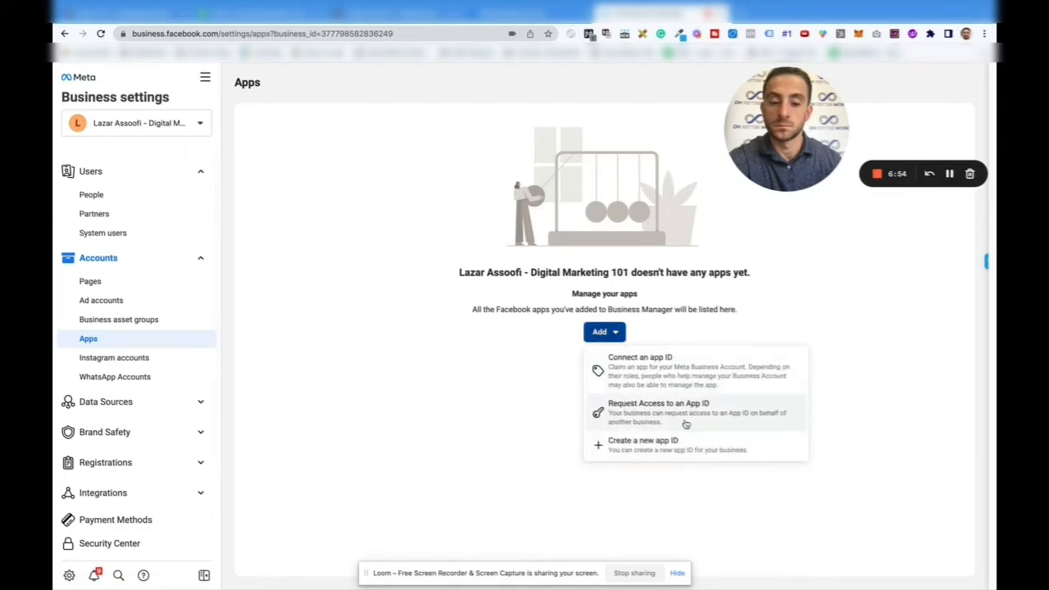
- Examine the terms for adding an Instagram account to the business and close the dialog without connecting one
left_click(172, 355)
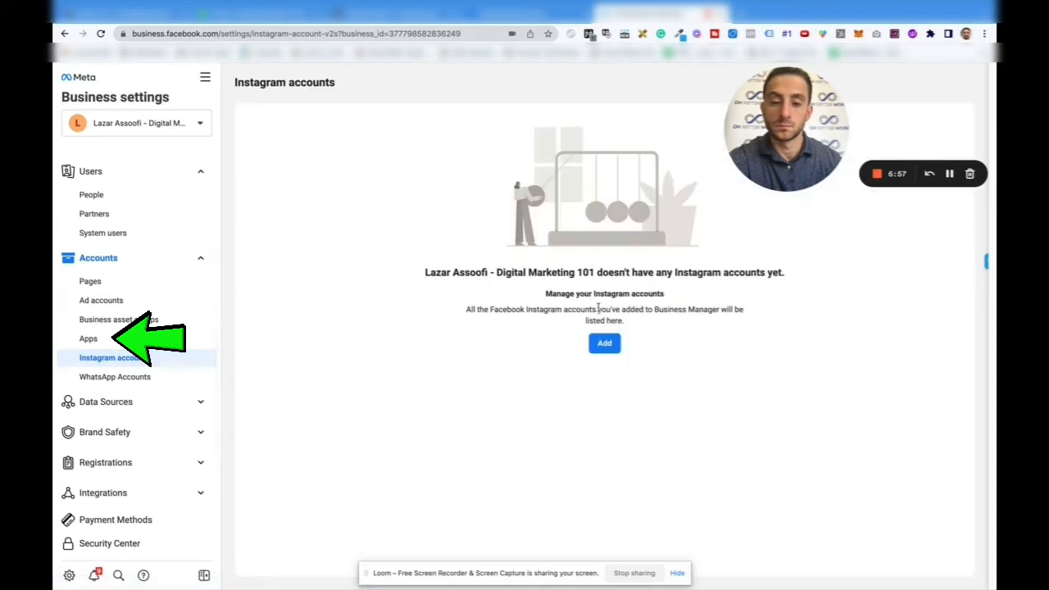
left_click(604, 343)
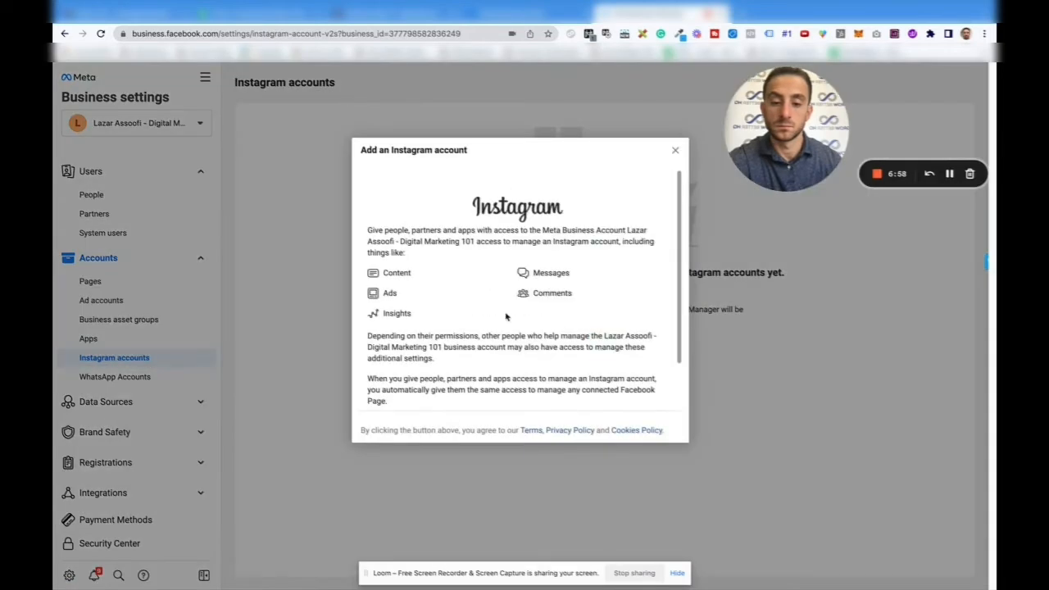
scroll(500, 321, "down", 2)
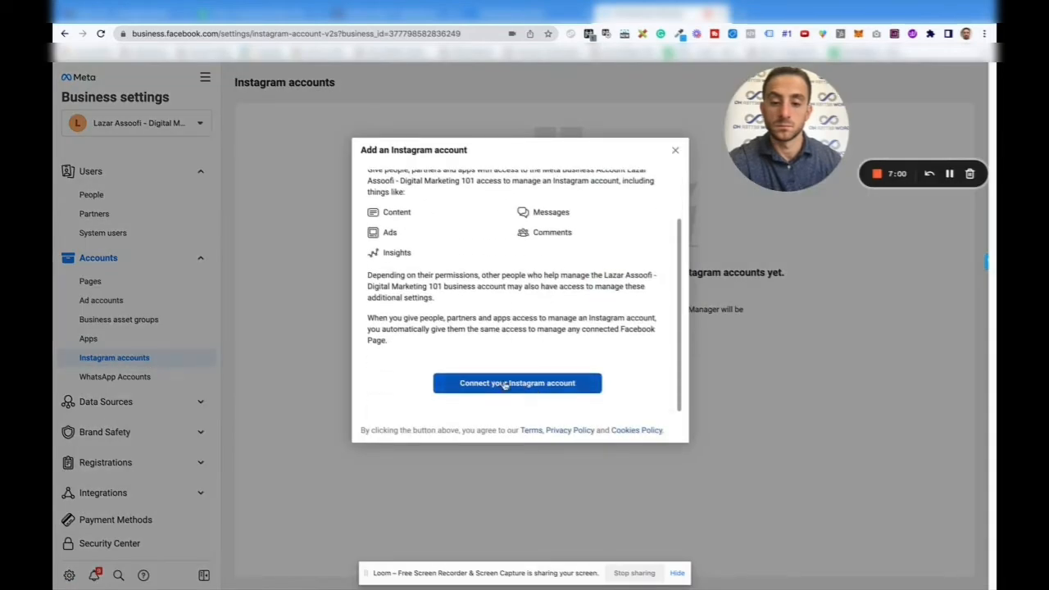
left_click_drag(445, 383, 640, 316)
left_click(639, 305)
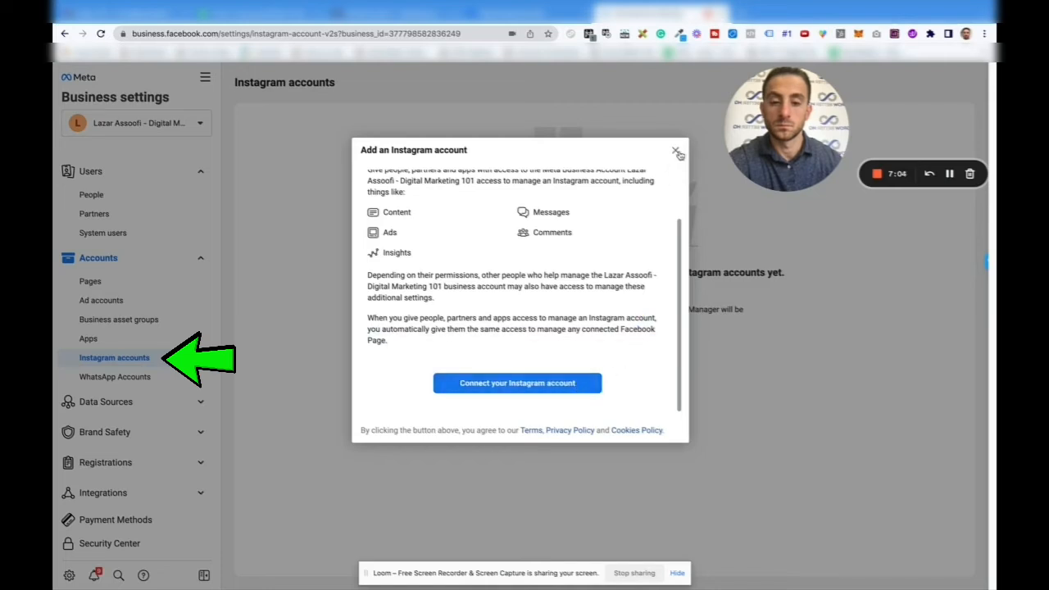
left_click(676, 153)
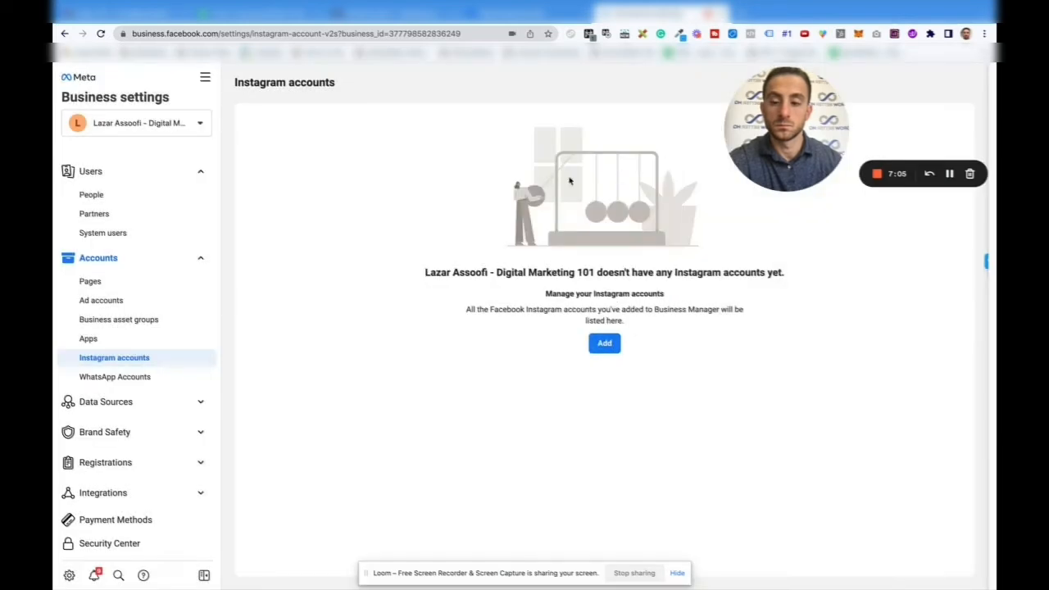
- Look at the available options for adding a catalog under the business's data sources
left_click(107, 403)
scroll(192, 433, "down", 3)
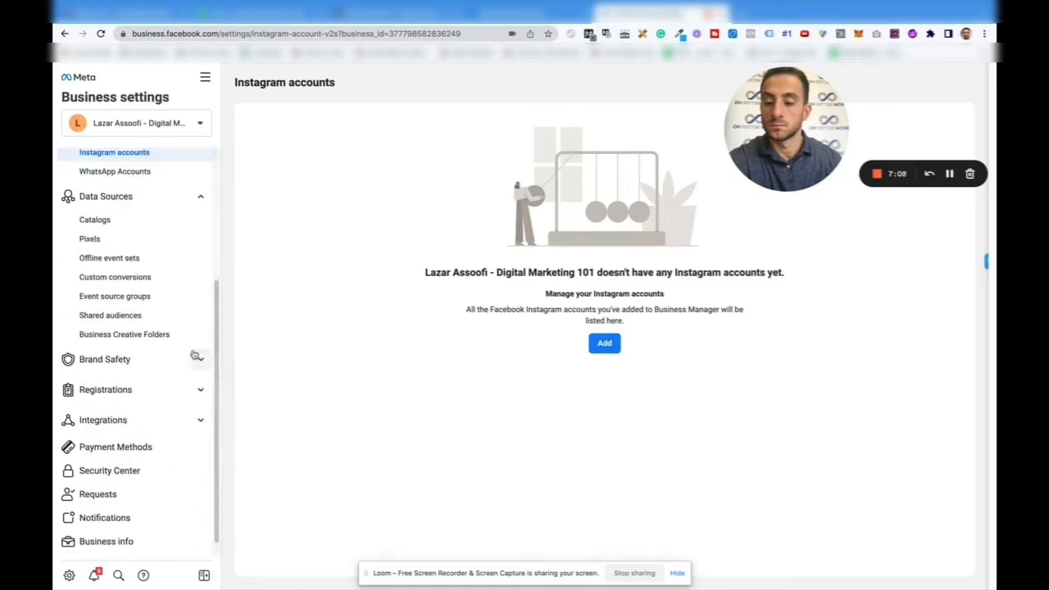
left_click(126, 223)
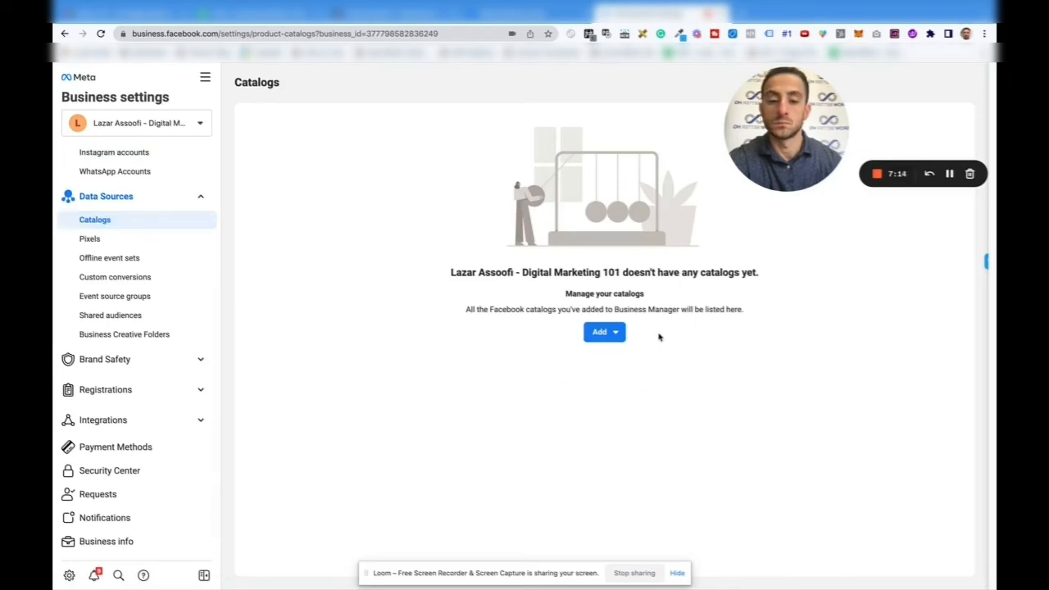
left_click(589, 332)
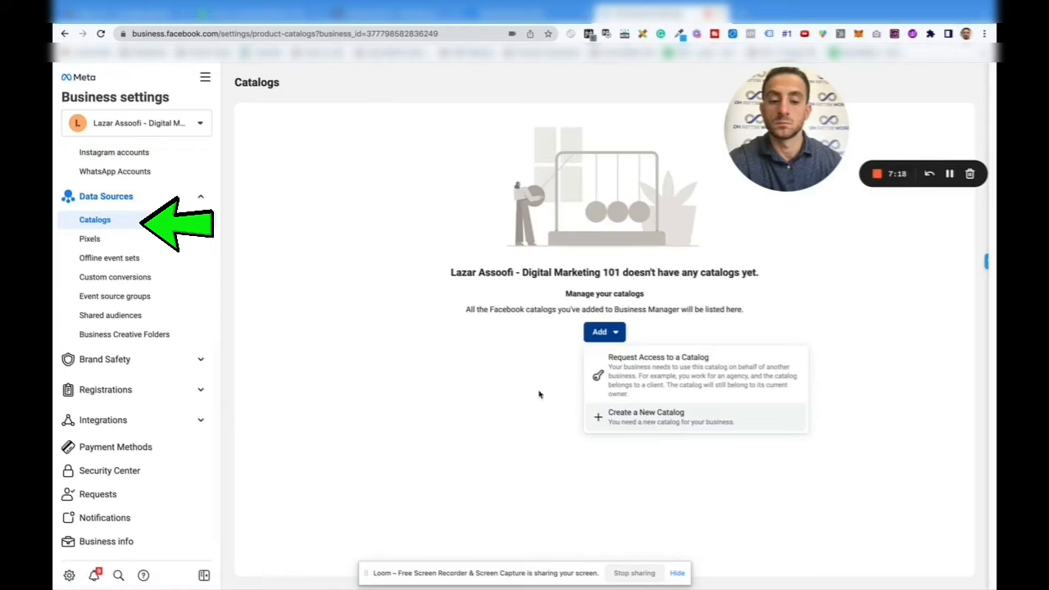
left_click(476, 377)
- Create a website tracking pixel for the business with the suggested pixel name and no website URL
left_click(109, 242)
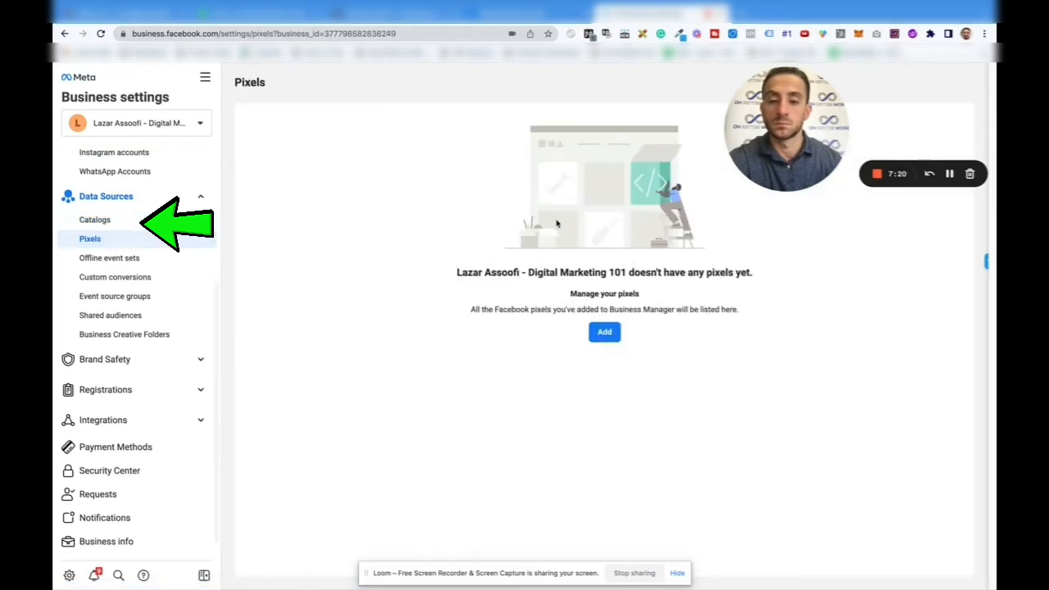
left_click(604, 334)
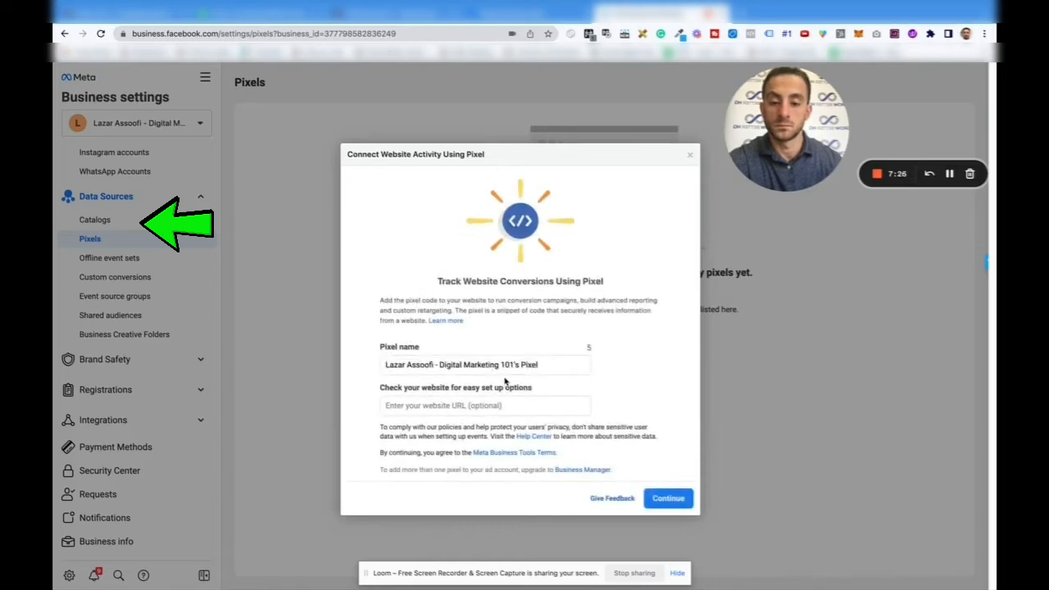
left_click(397, 408)
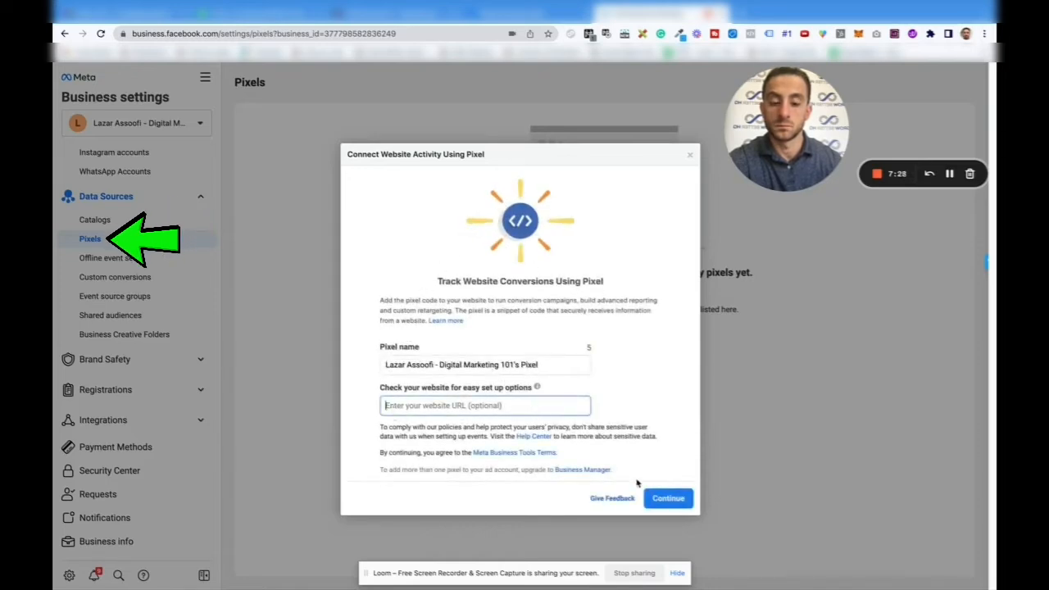
left_click(673, 508)
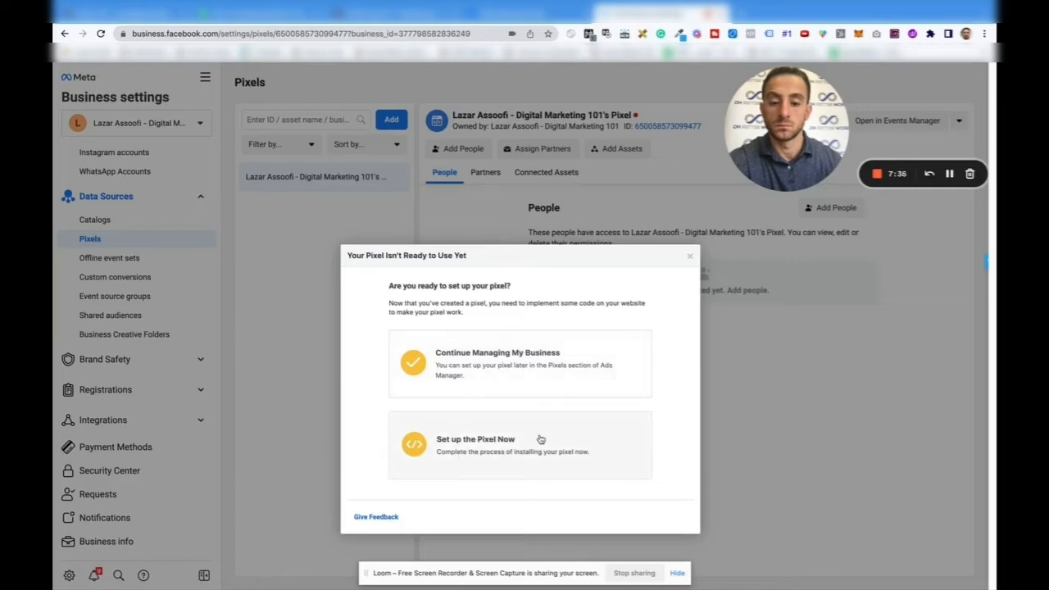
- Examine the installation methods for the new pixel and the list of integration partners, then close the setup without choosing a partner
left_click(567, 441)
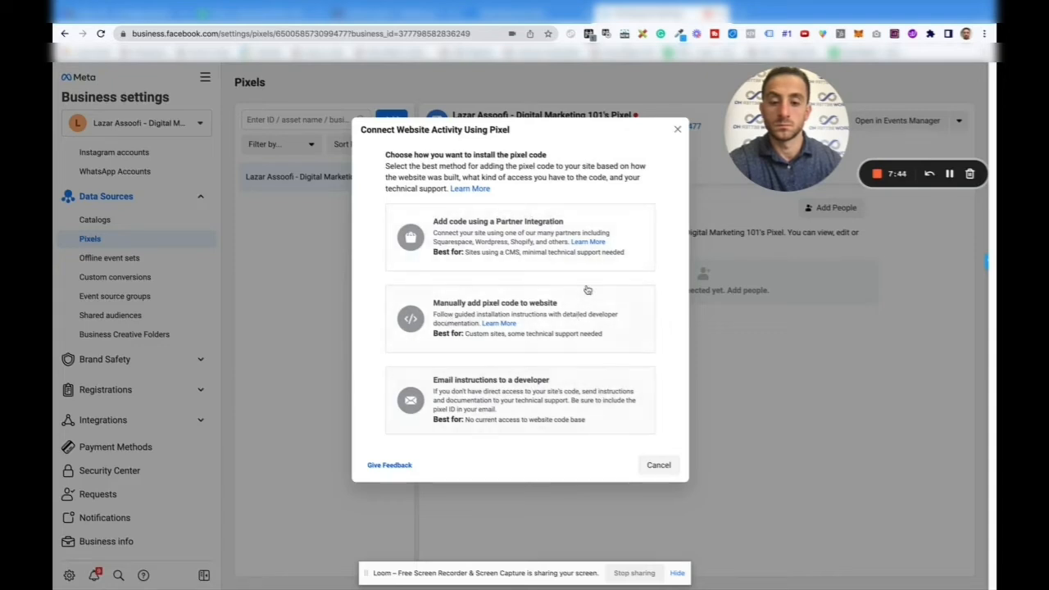
left_click(489, 261)
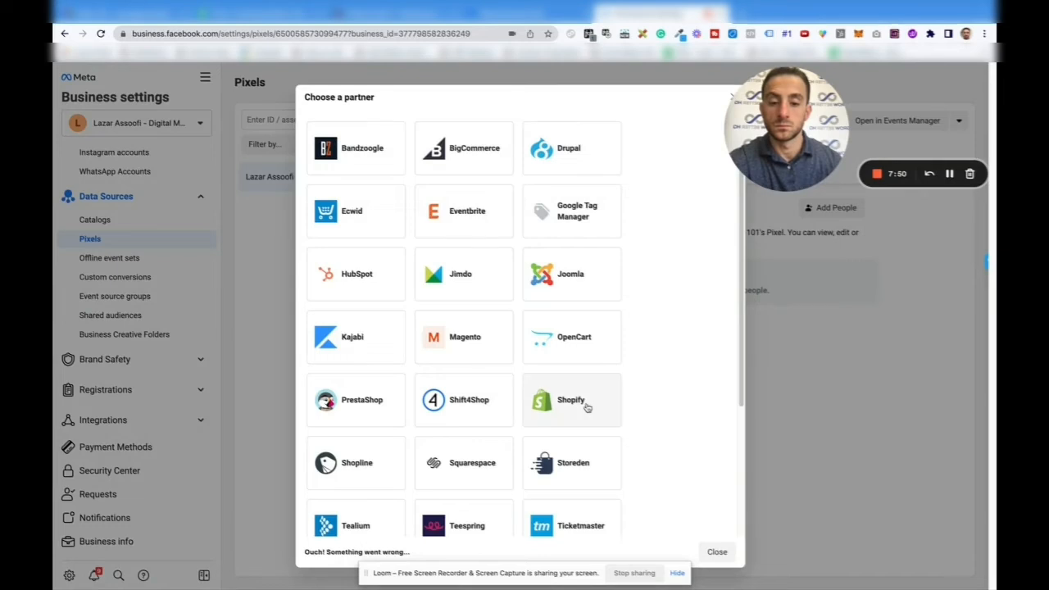
scroll(653, 402, "down", 3)
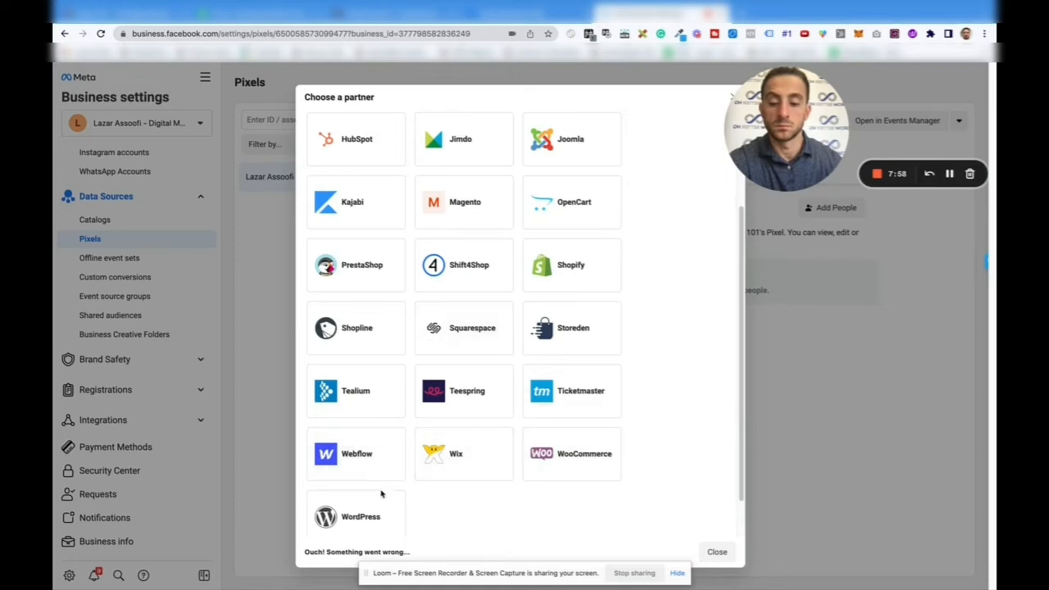
scroll(662, 410, "down", 1)
scroll(662, 410, "down", 1)
scroll(661, 370, "up", 3)
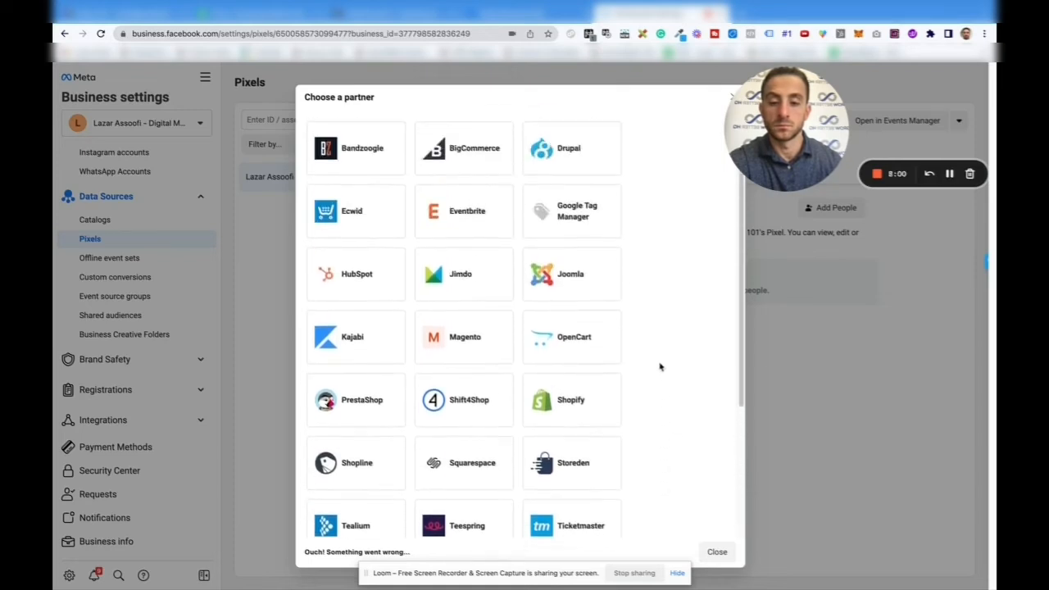
left_click(718, 552)
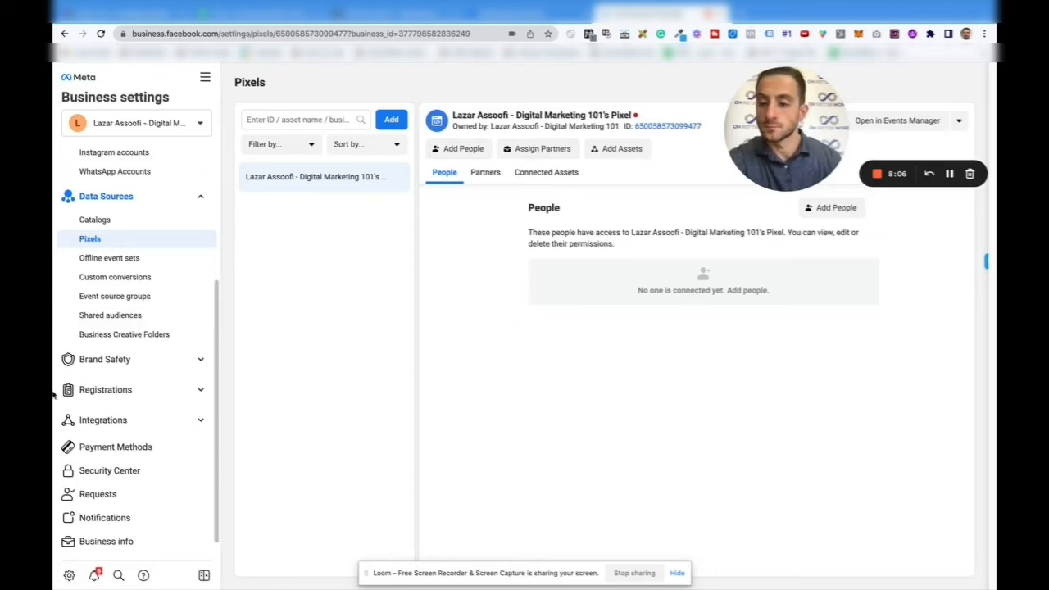
- Review the offline event sets, custom conversions, event source groups, shared audiences and Business Creative Folders of the business
scroll(152, 295, "down", 1)
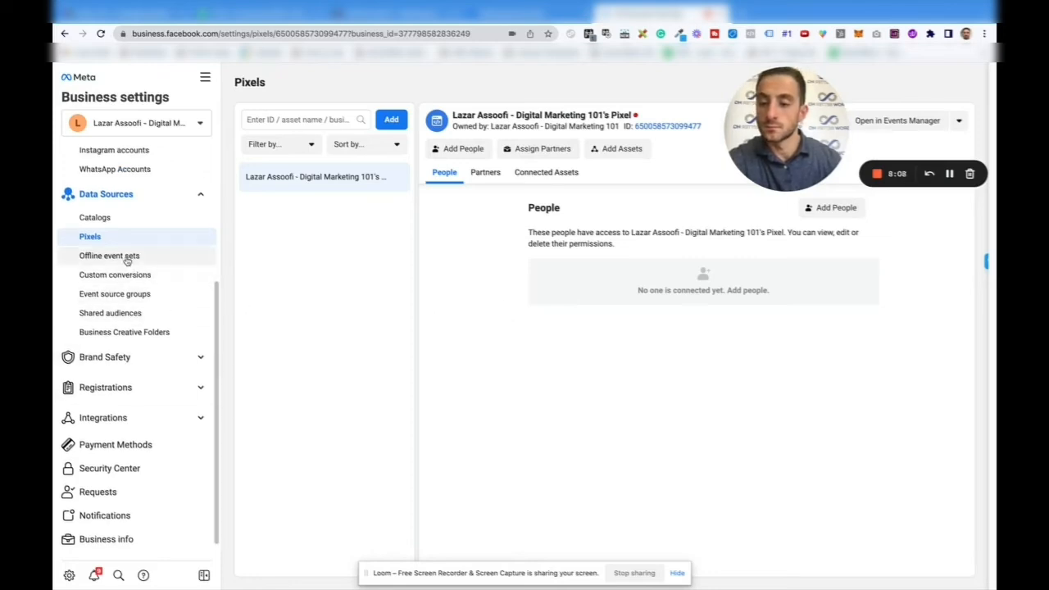
left_click(127, 258)
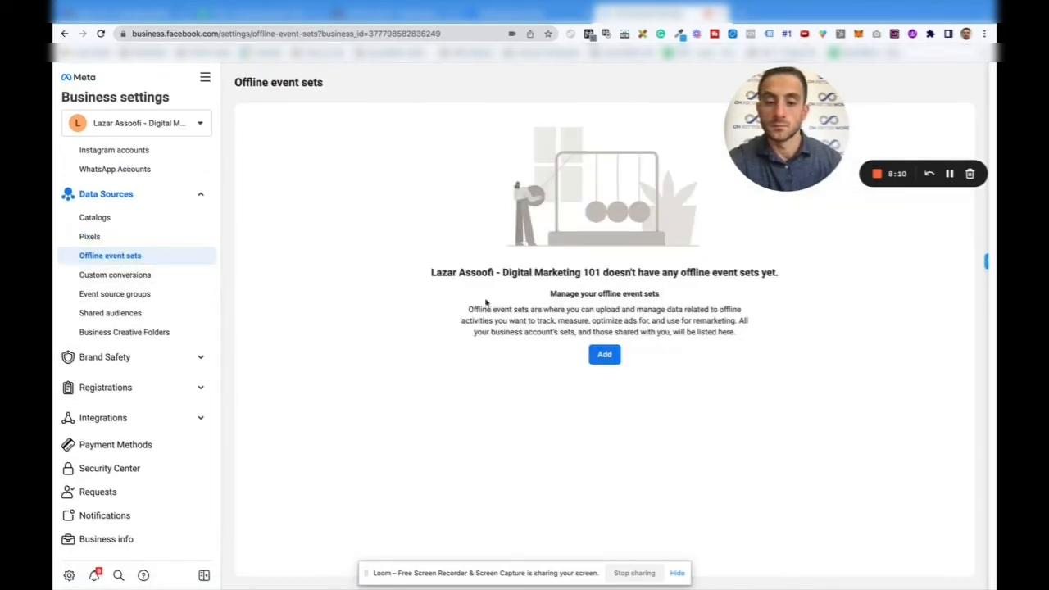
left_click_drag(486, 302, 679, 321)
left_click(679, 321)
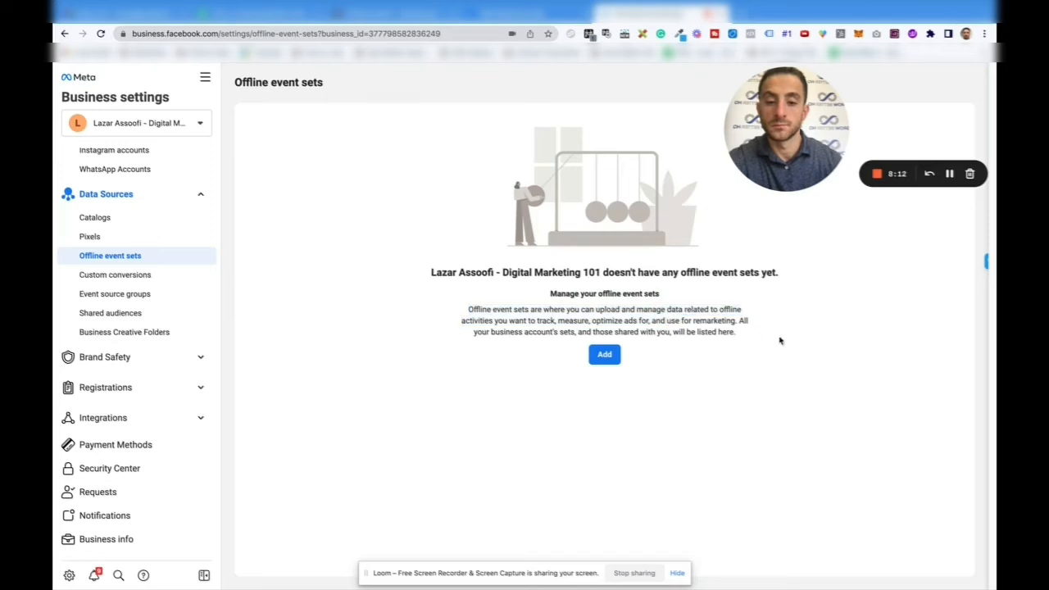
left_click(98, 277)
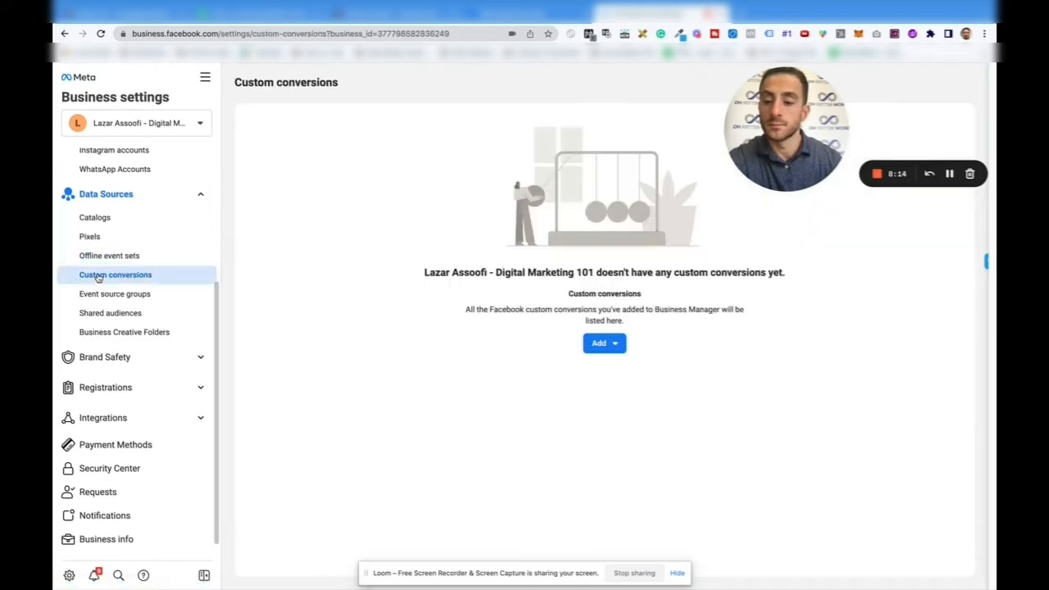
left_click(100, 296)
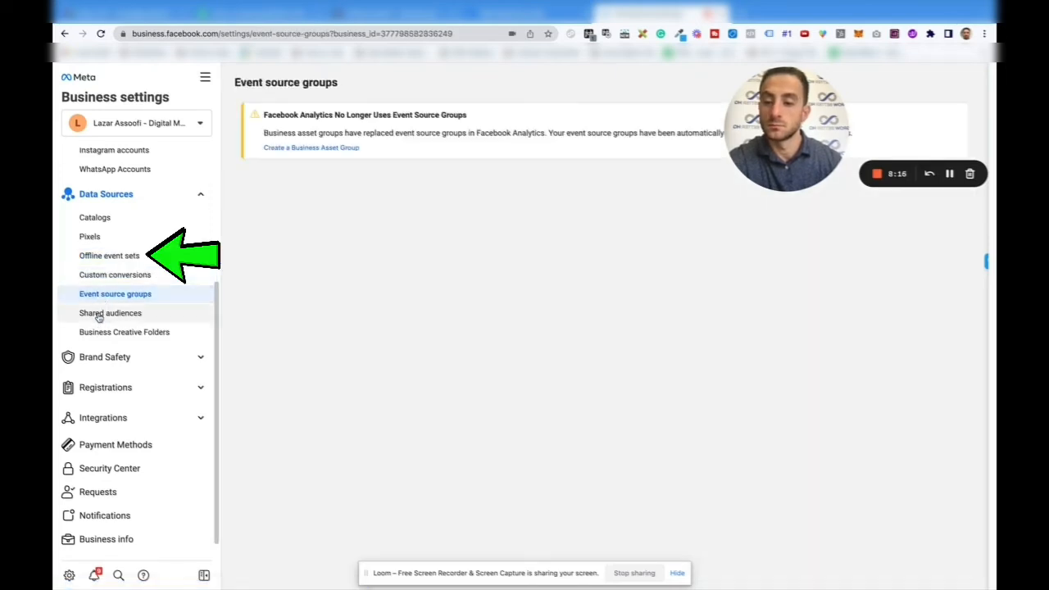
left_click(96, 314)
left_click(85, 333)
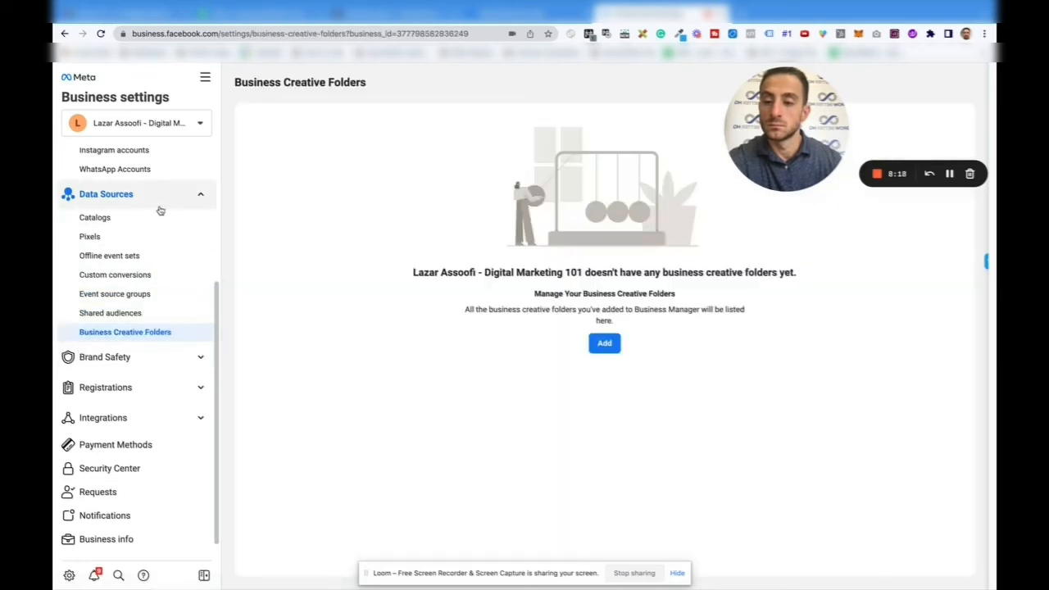
- Look at the brand safety form for creating a new domain and close it without adding one
left_click(167, 196)
left_click(130, 337)
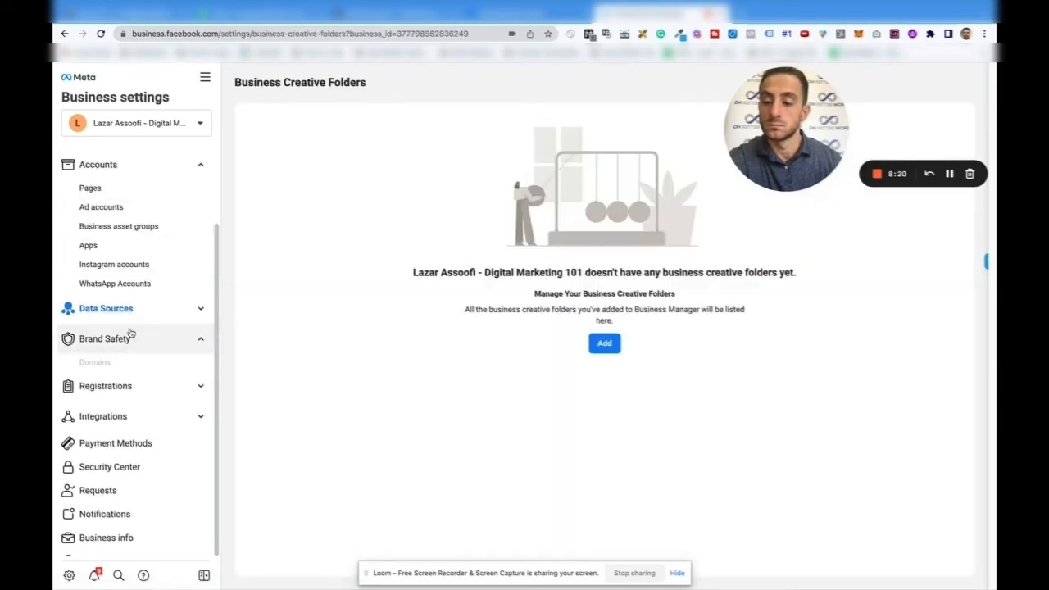
left_click(135, 366)
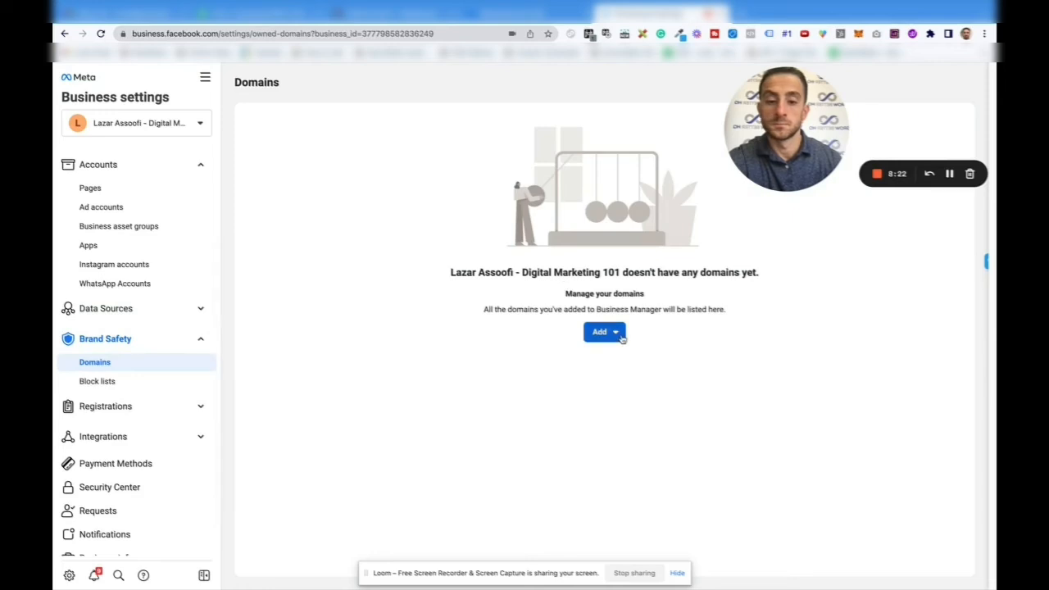
left_click(621, 335)
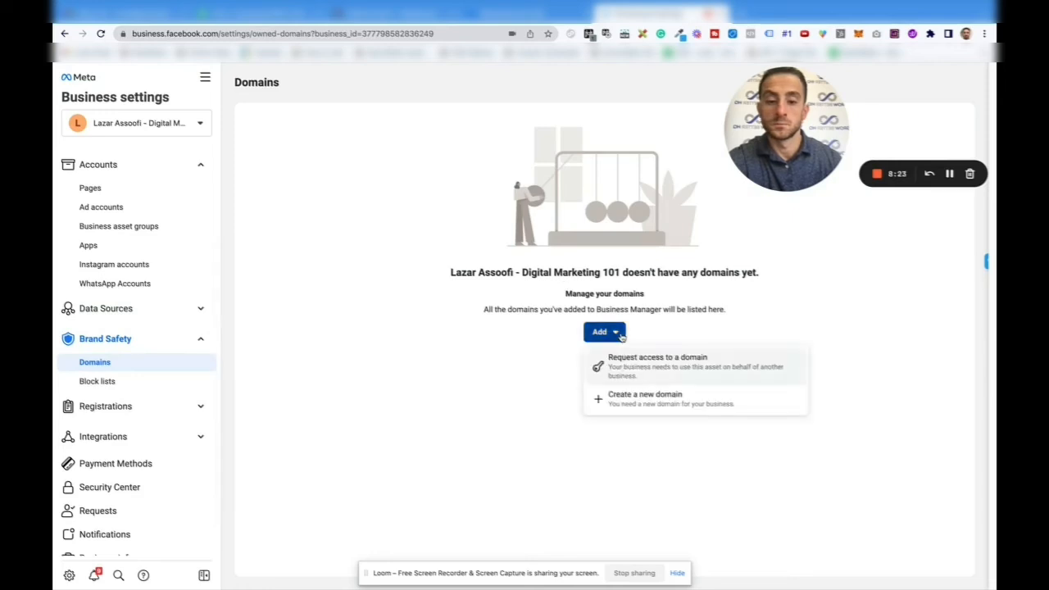
left_click(664, 400)
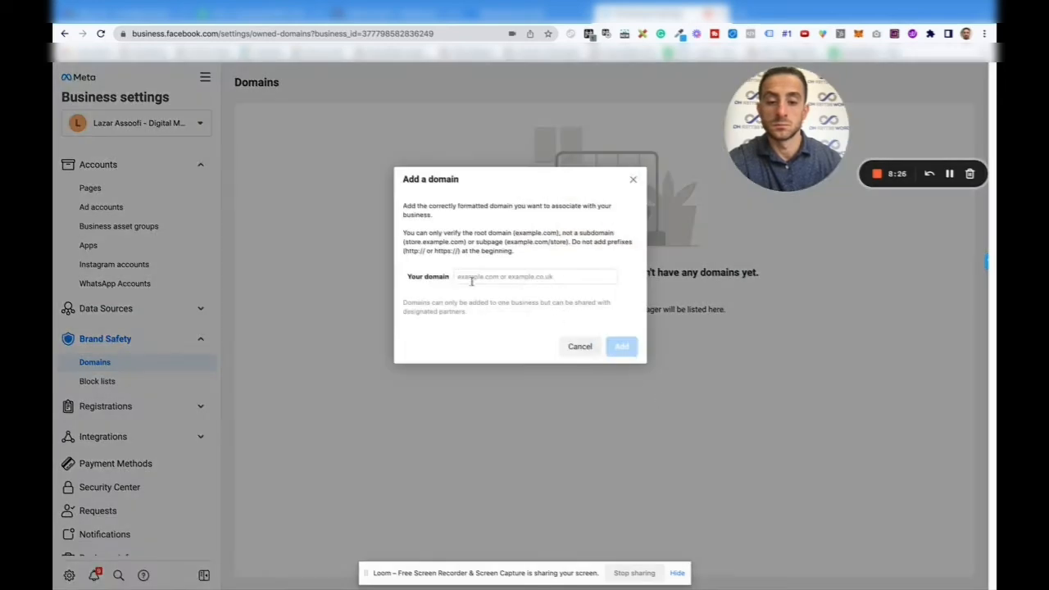
left_click(633, 182)
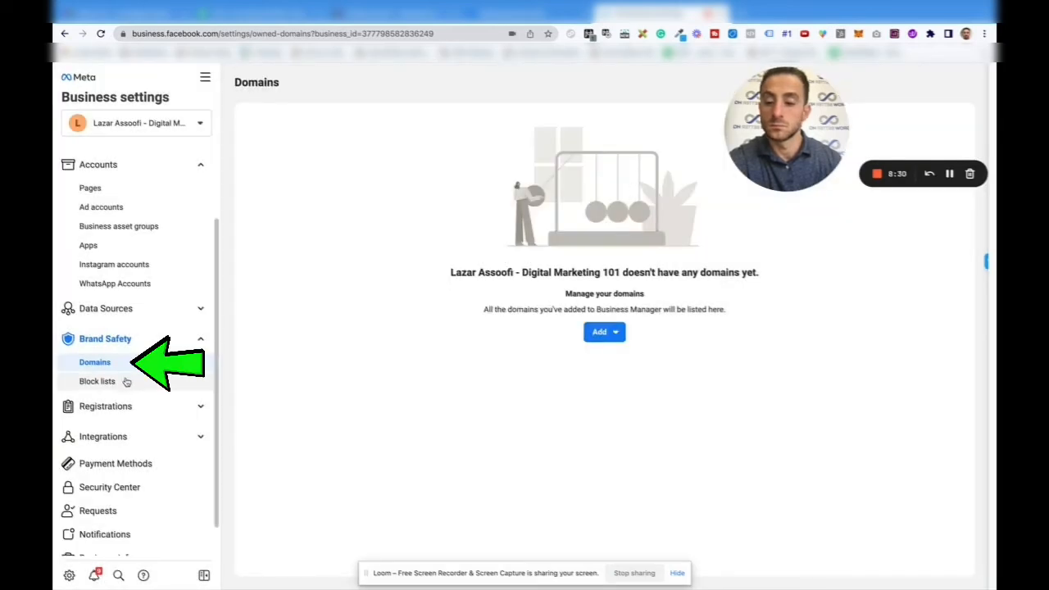
- View the News Pages registration section of the business
left_click(148, 344)
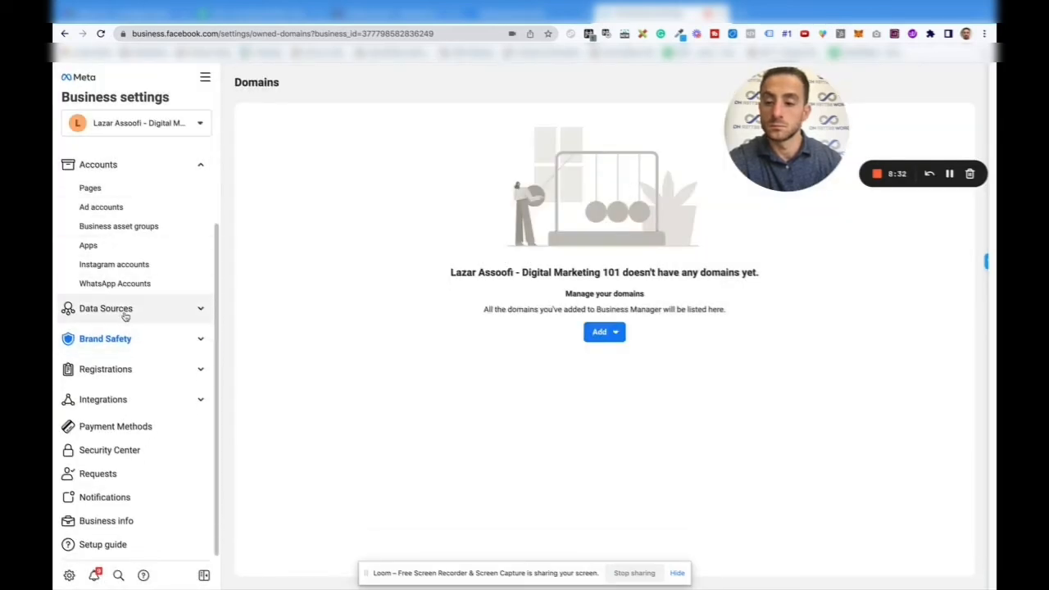
left_click(153, 370)
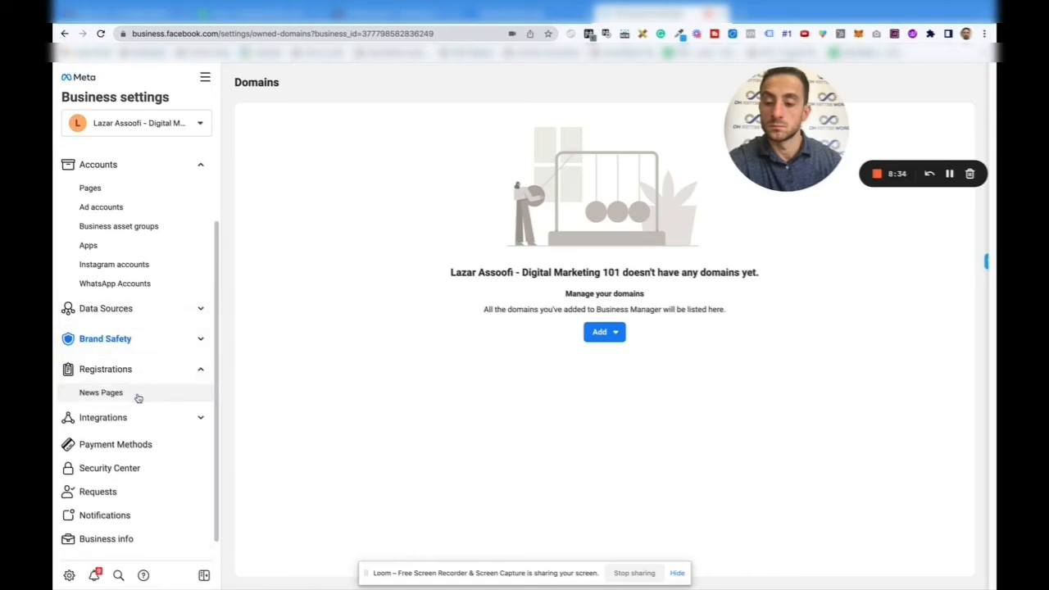
left_click(137, 396)
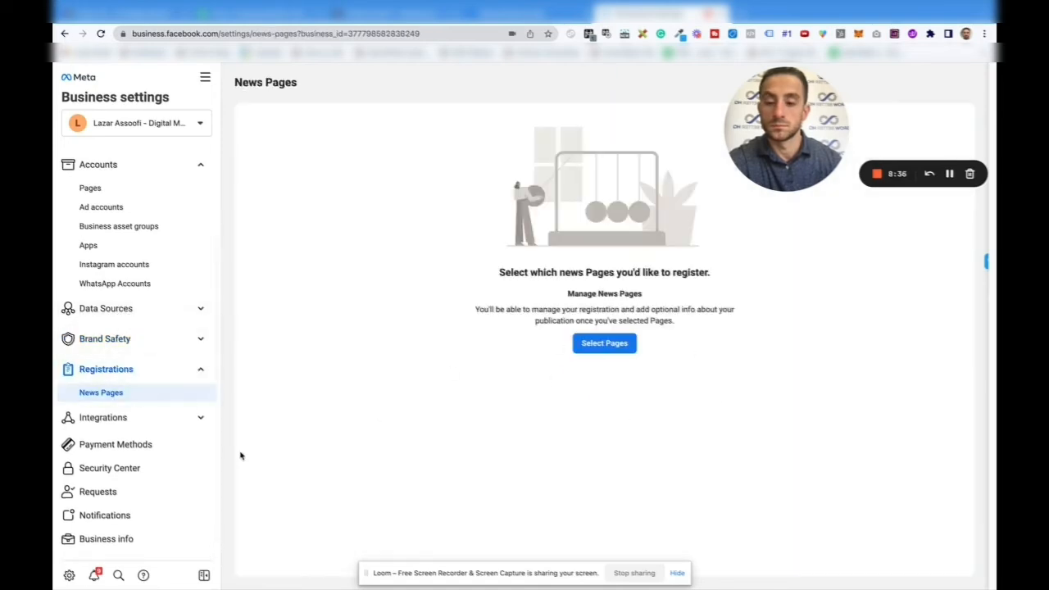
left_click(172, 369)
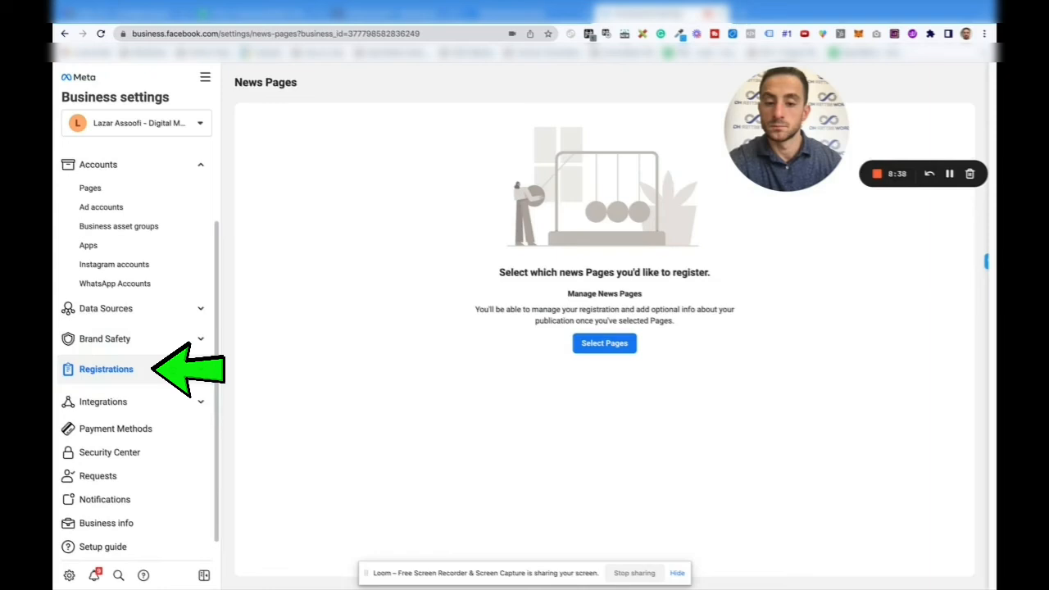
- Customize the leads access of the business's Facebook Page under Integrations so that access is assigned manually
left_click(156, 401)
left_click(123, 433)
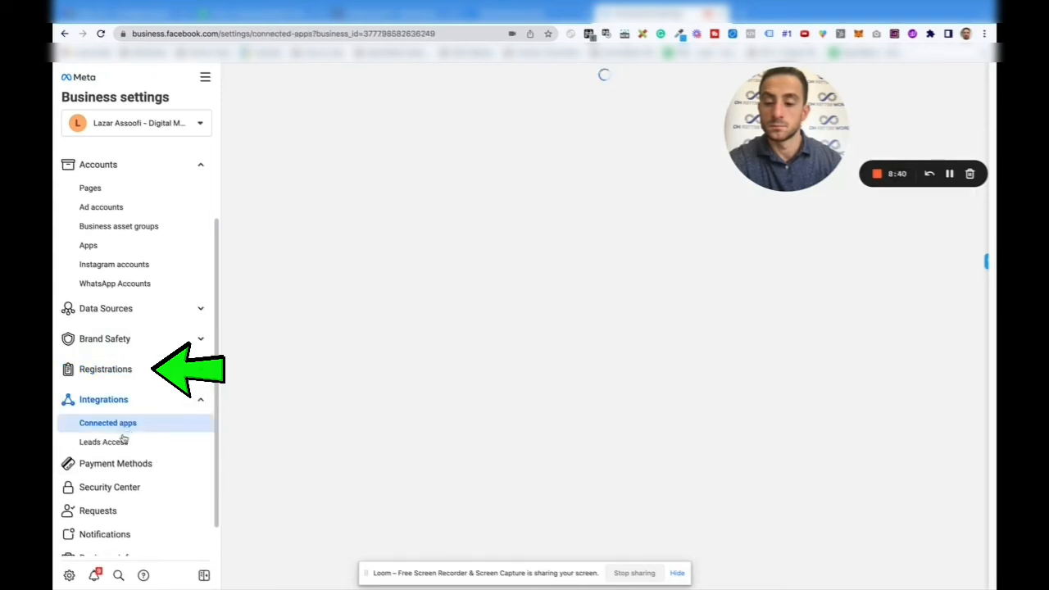
left_click(121, 443)
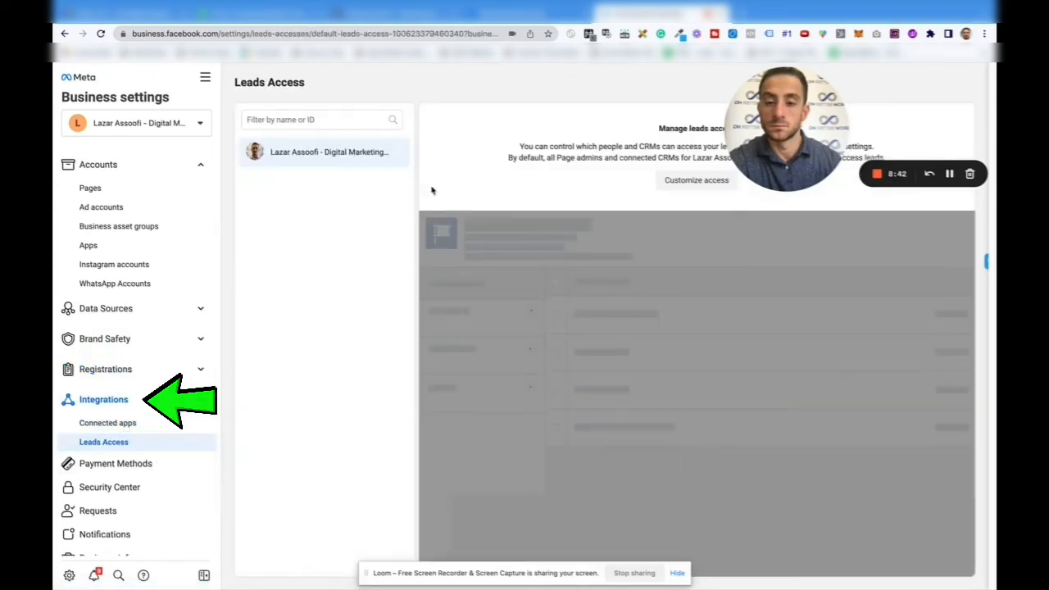
left_click_drag(785, 176, 789, 567)
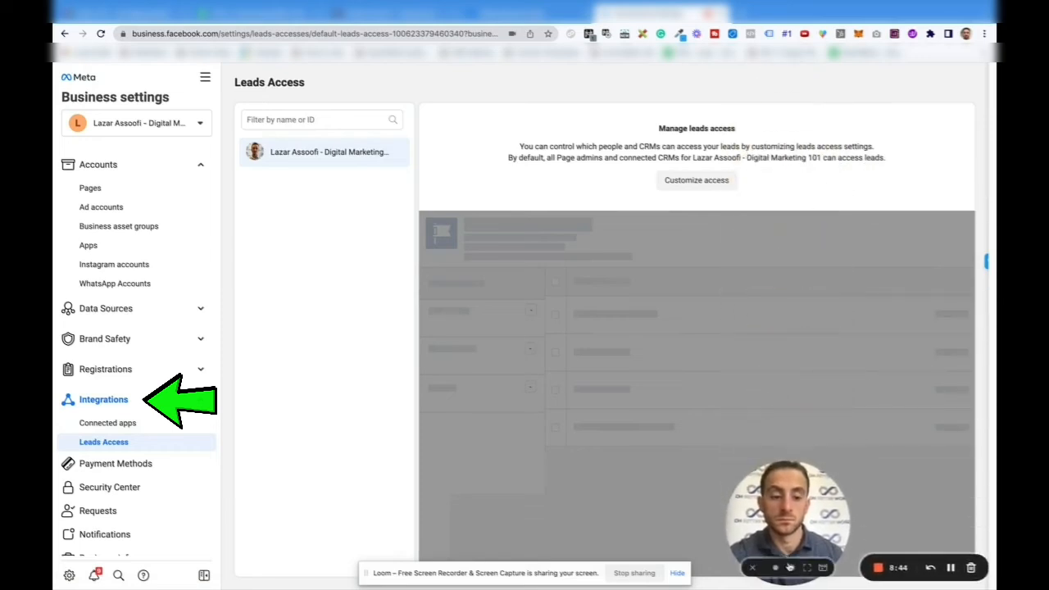
left_click(697, 180)
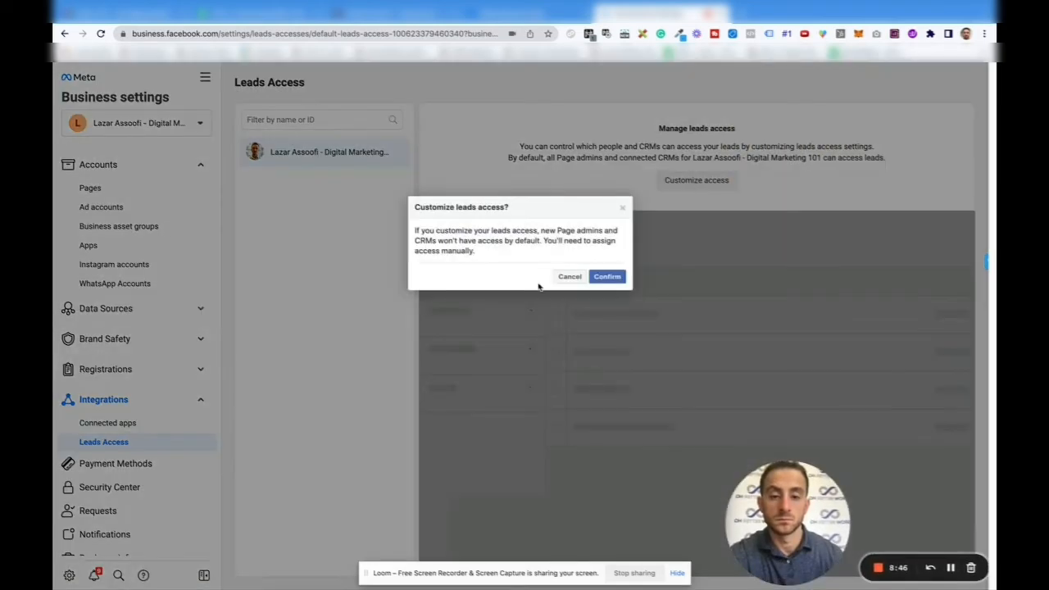
left_click(608, 278)
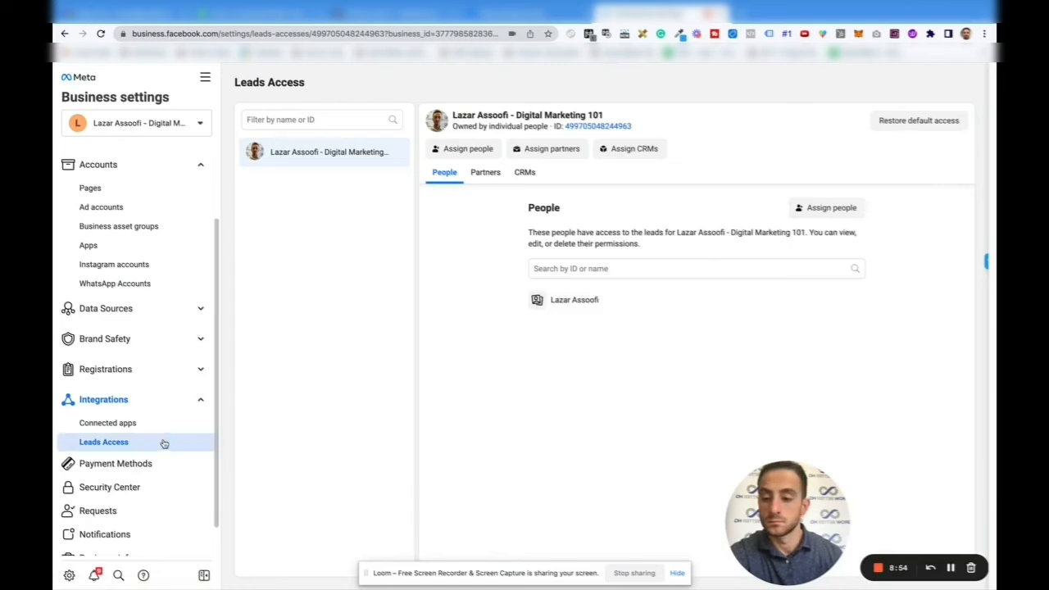
- Look at the dialog for assigning CRMs to the Page's leads and close it without assigning any
scroll(163, 444, "down", 1)
left_click(633, 150)
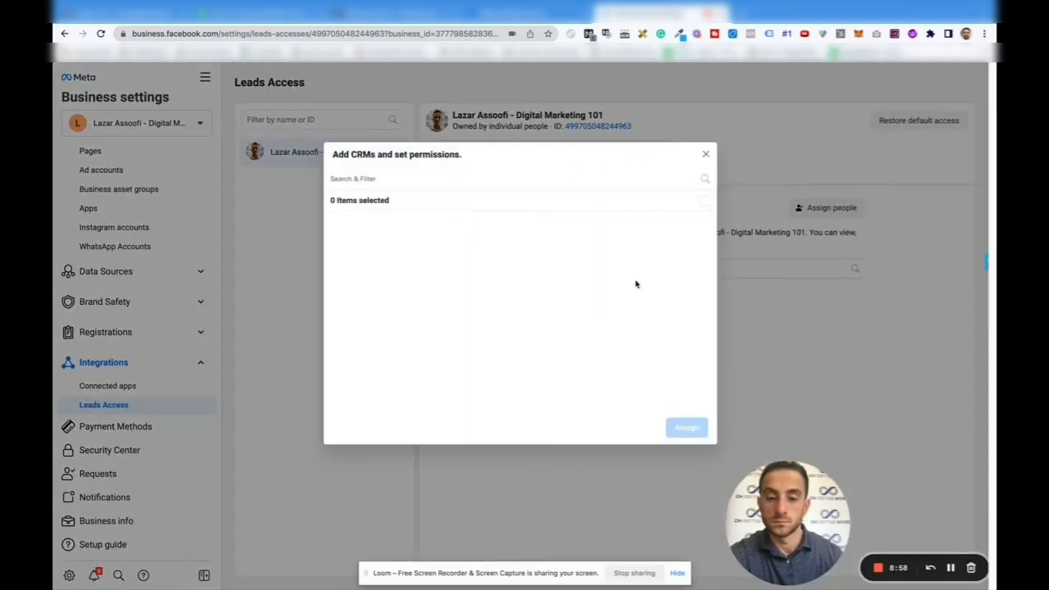
left_click(707, 156)
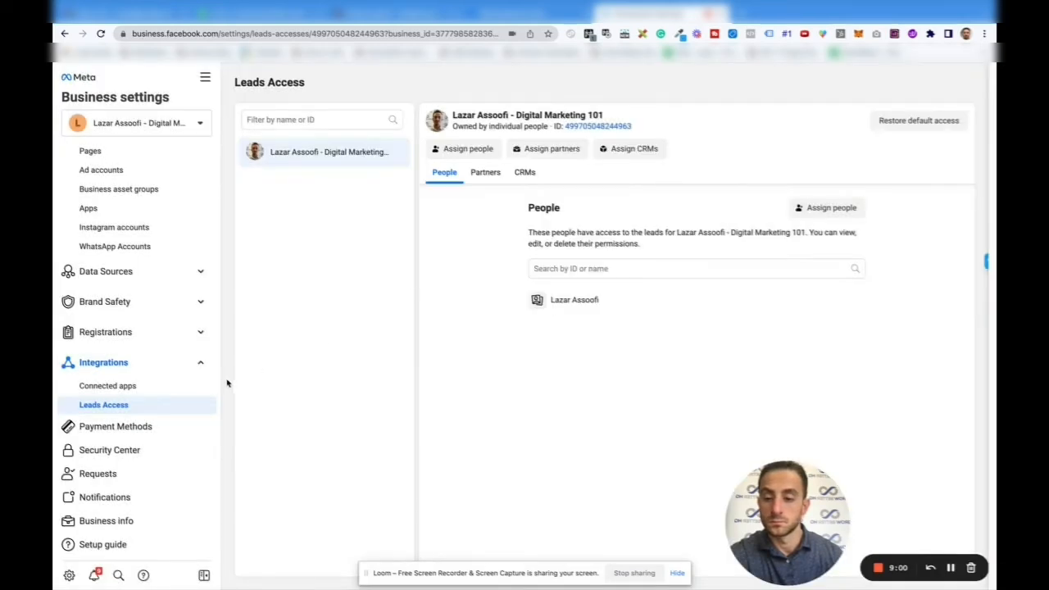
- View the Payment Methods section, and require everyone to turn on two-factor authentication in the Security Center
left_click(161, 437)
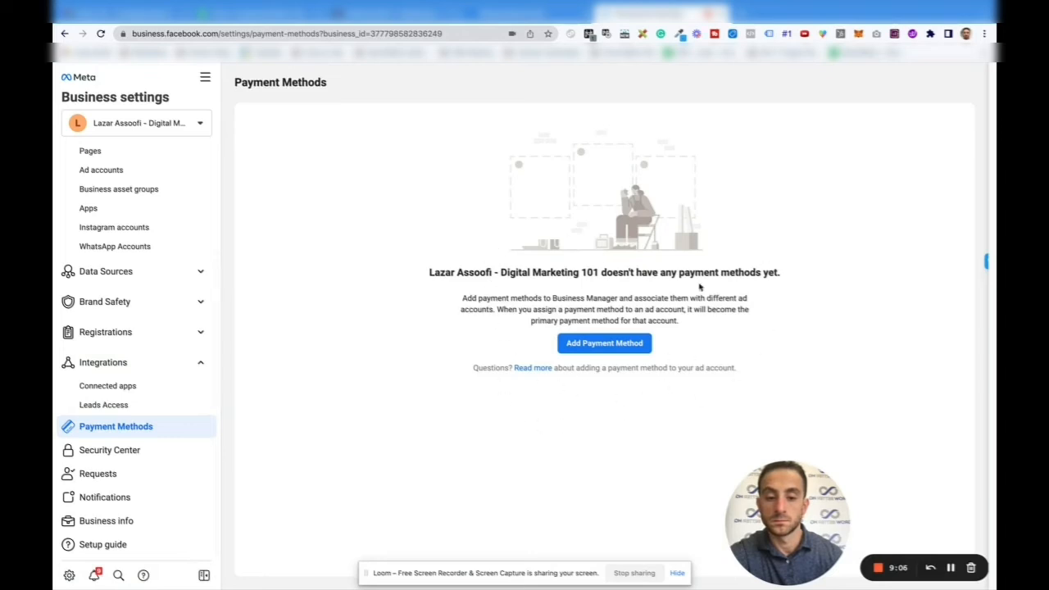
left_click(127, 456)
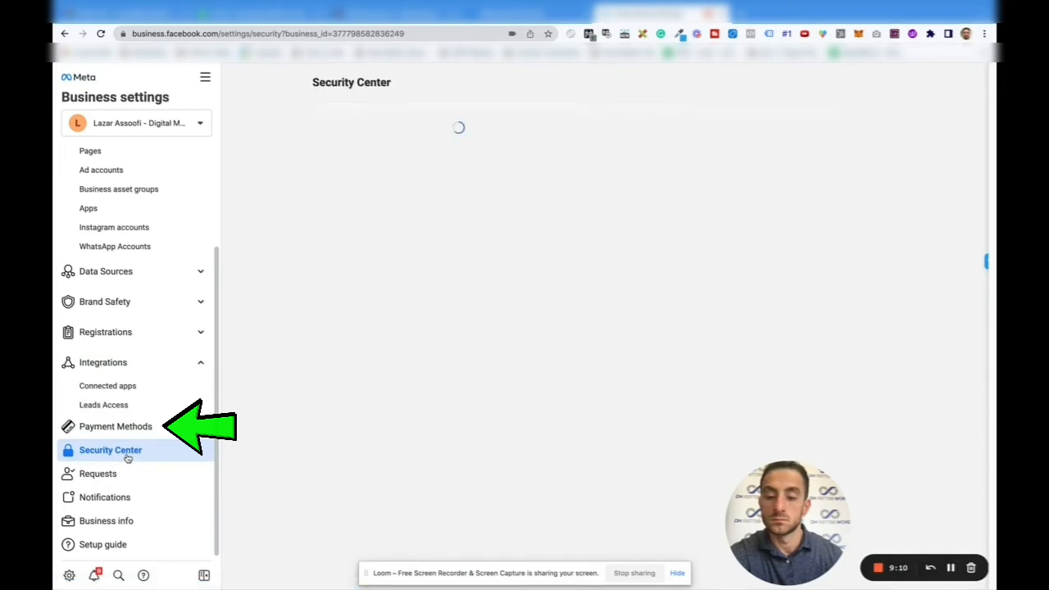
left_click(382, 206)
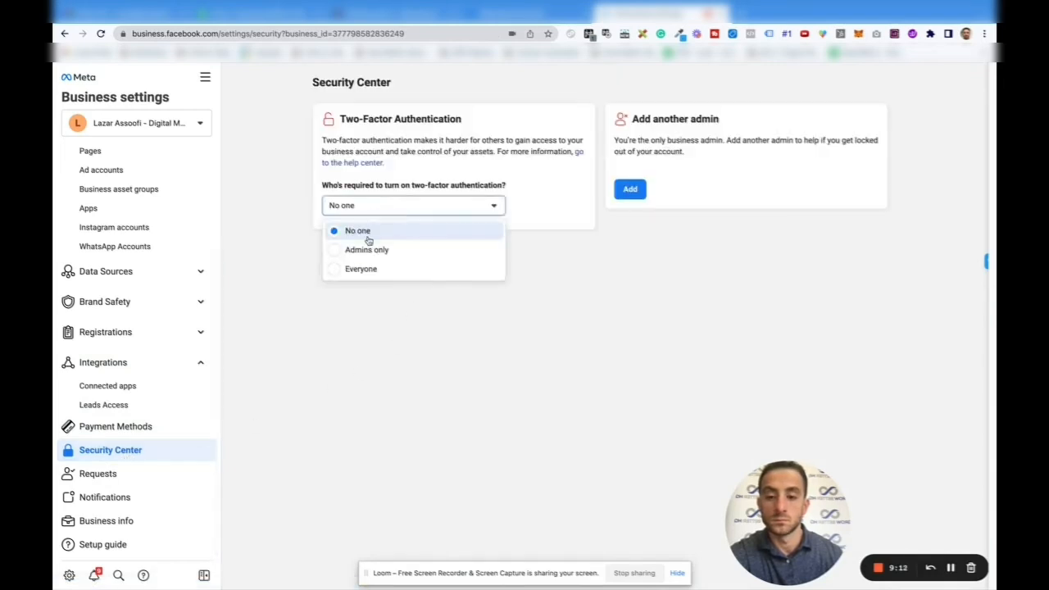
left_click(361, 251)
left_click(362, 205)
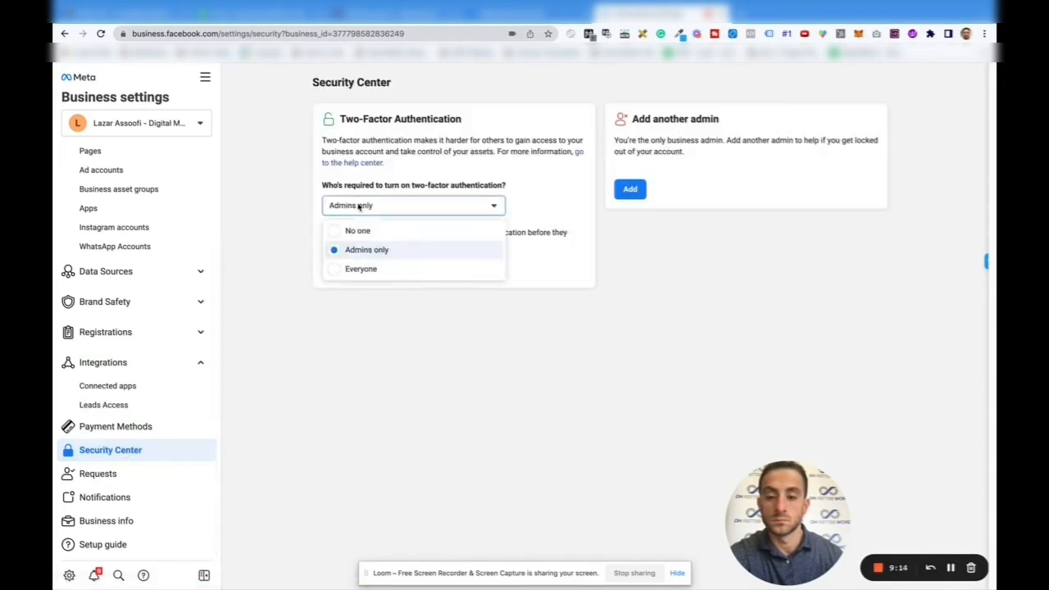
left_click(356, 267)
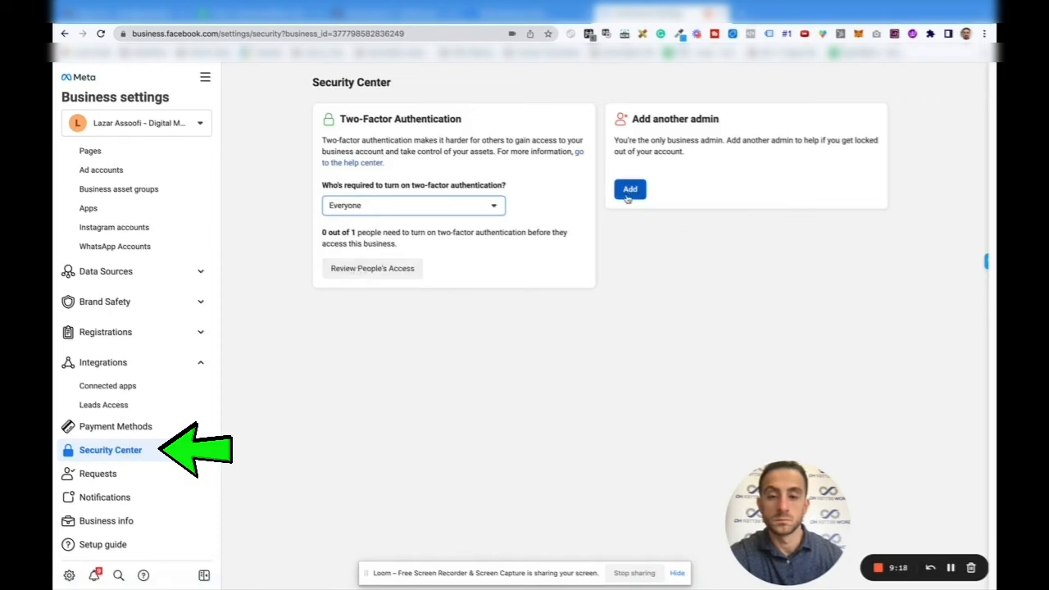
- Review people's access from the Security Center, look at the admin's edit form, cancel it, and return to the Security Center
left_click(370, 277)
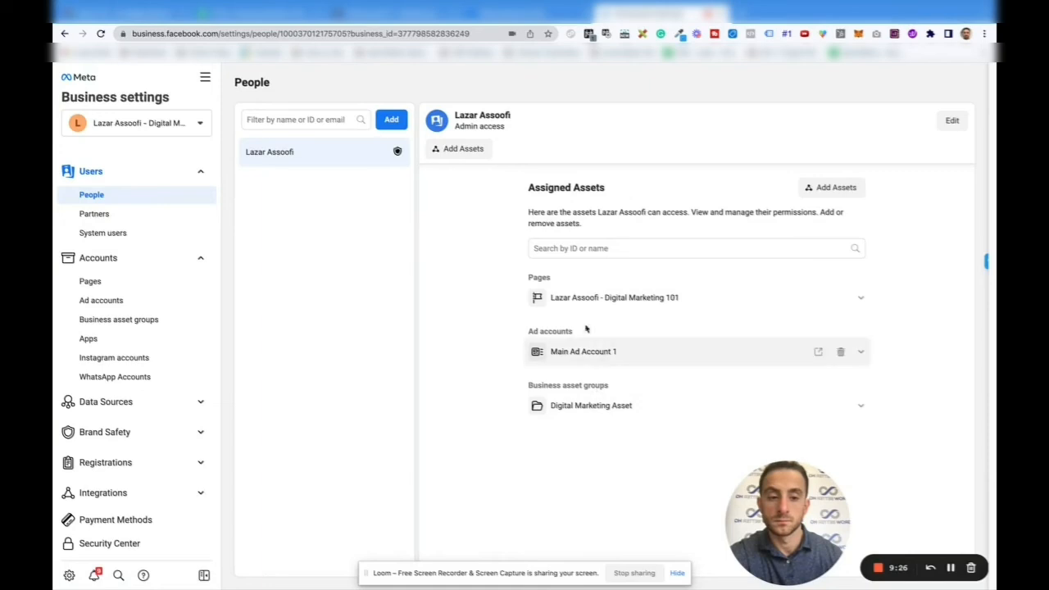
left_click(947, 123)
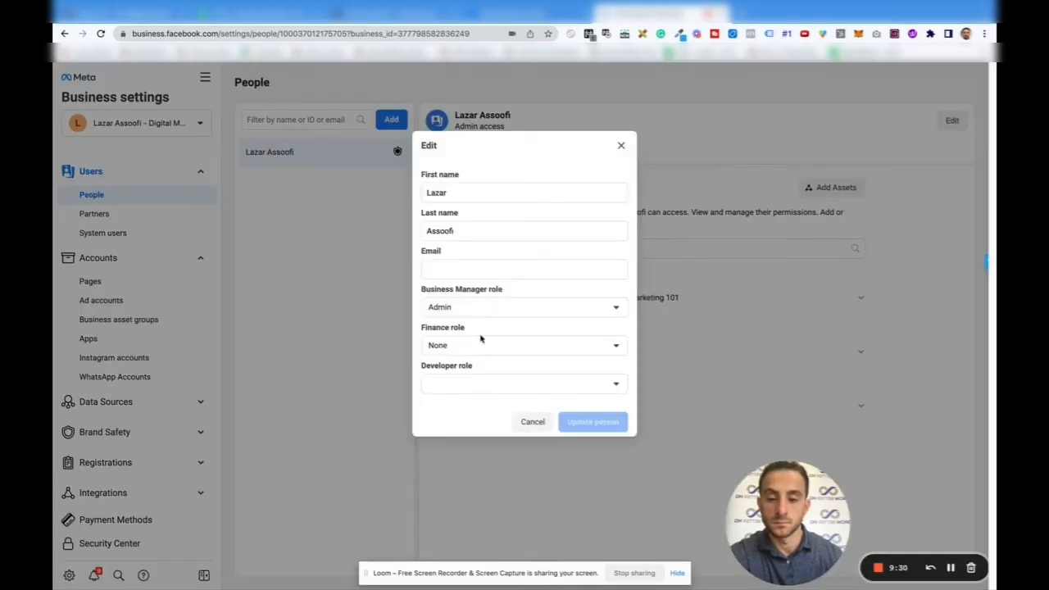
left_click(529, 420)
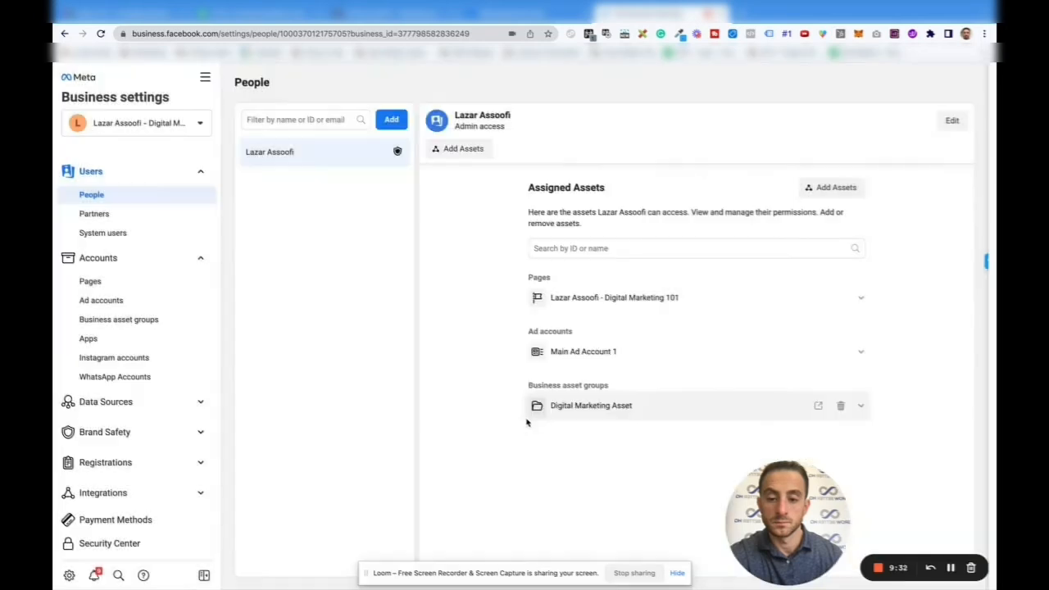
scroll(155, 434, "down", 2)
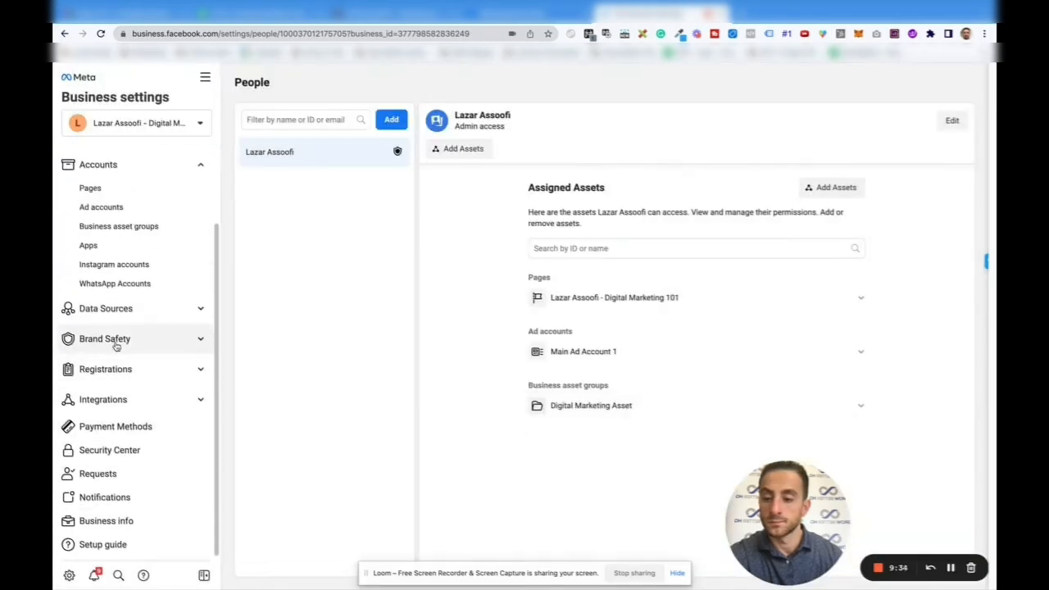
left_click(201, 341)
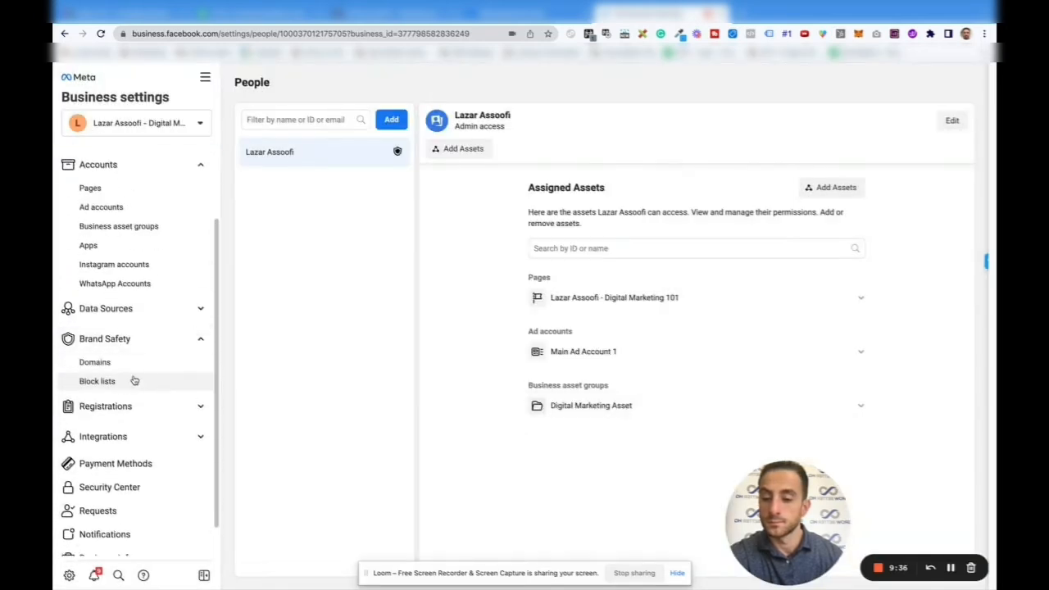
left_click(111, 406)
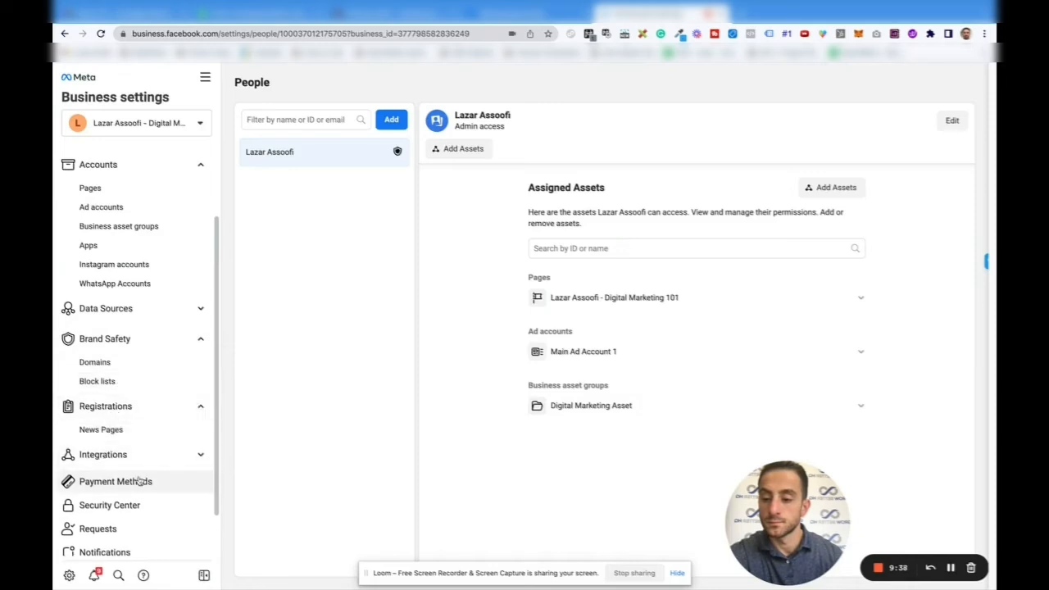
left_click(158, 506)
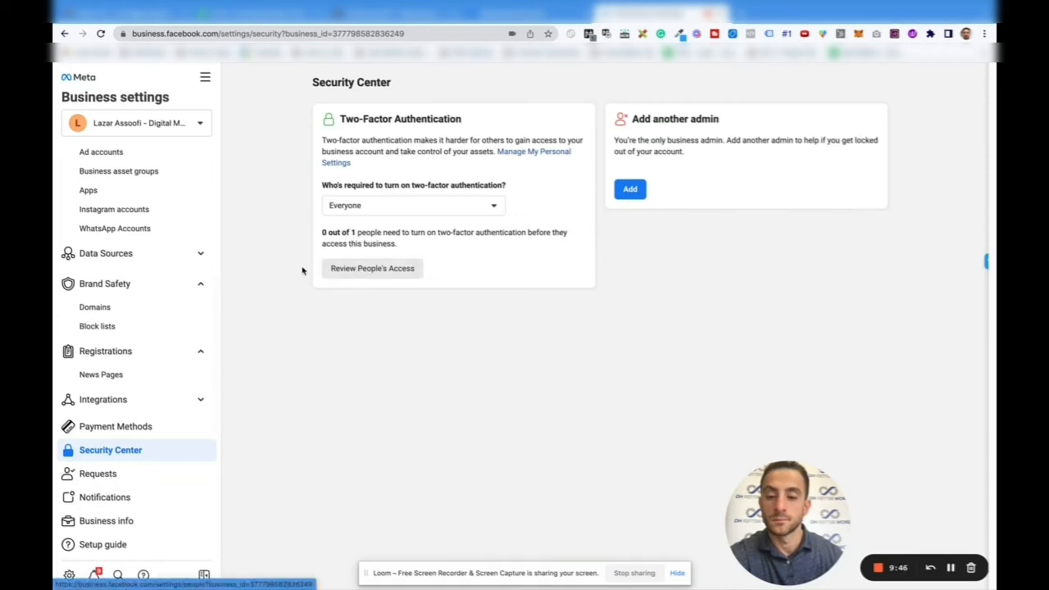
- View the business's received requests, sent requests and invitations
left_click(103, 481)
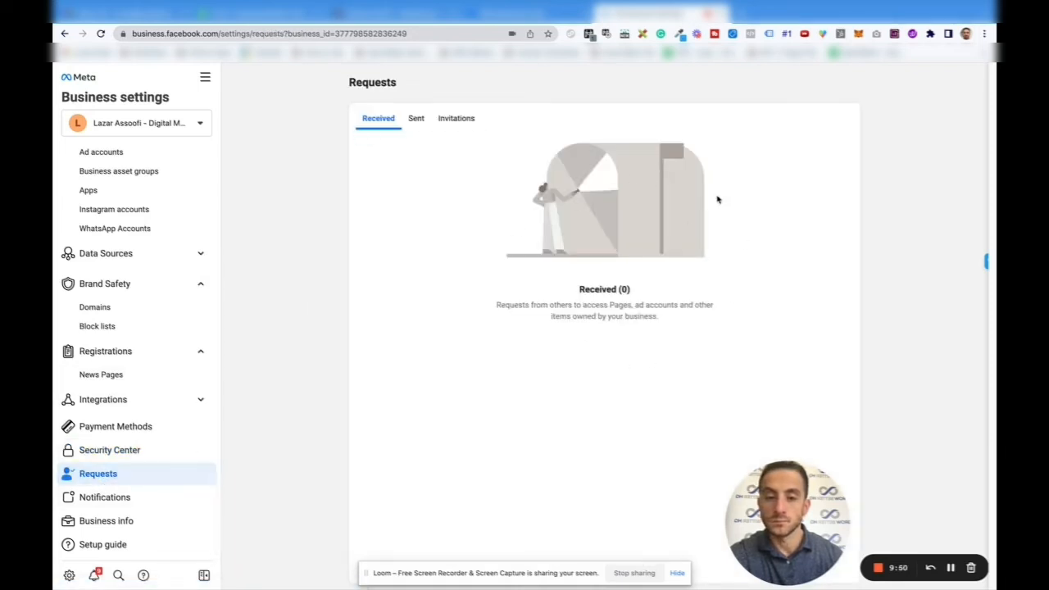
left_click(416, 121)
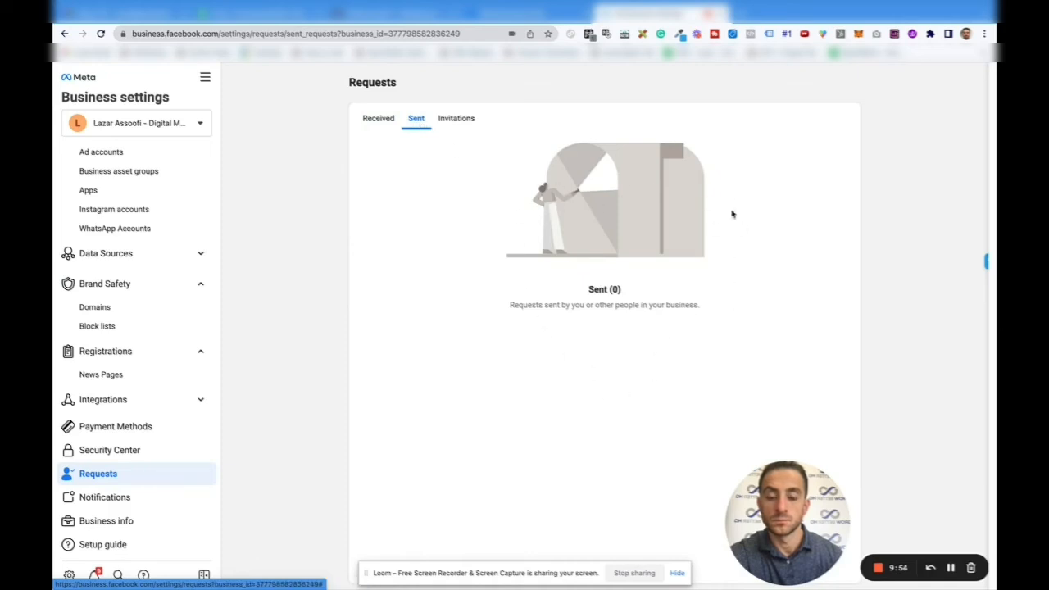
left_click(461, 122)
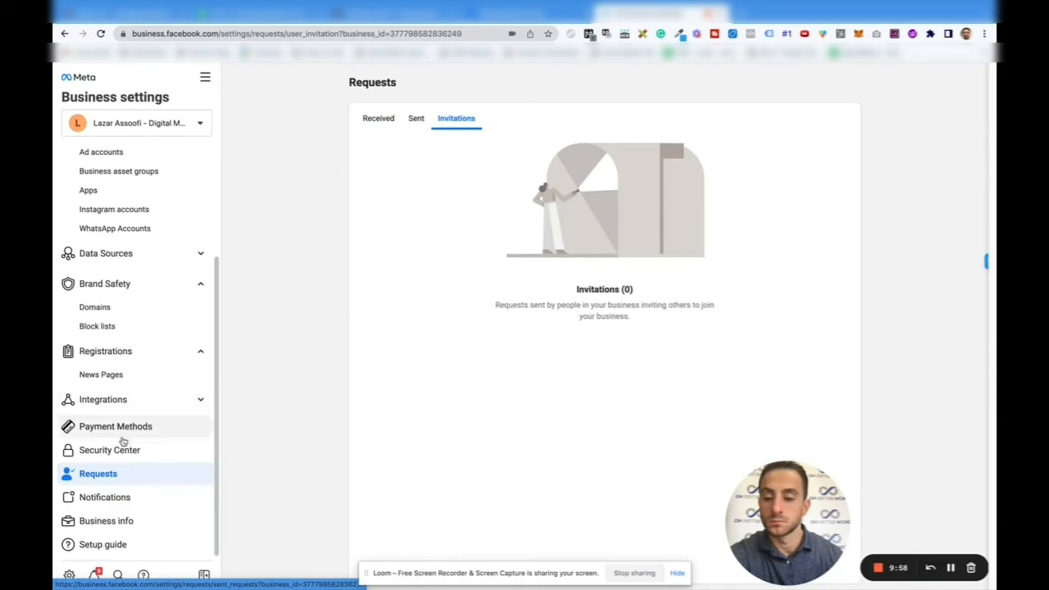
- Examine the notification settings for business updates, partner programs, Pages, ad accounts, WhatsApp accounts, catalogs, pixels and apps
left_click(120, 502)
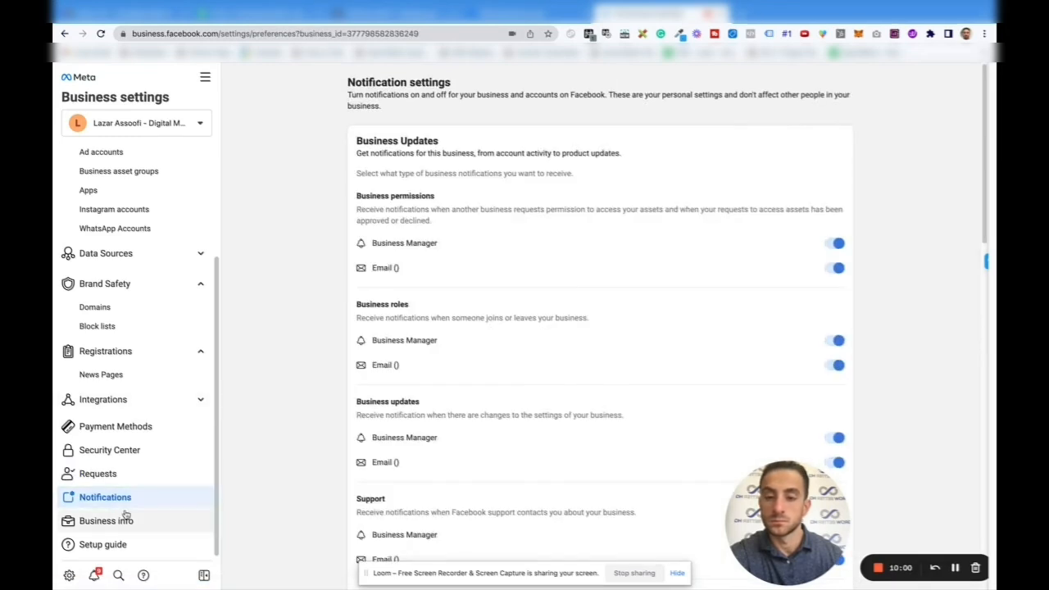
scroll(357, 313, "down", 1)
scroll(357, 312, "down", 1)
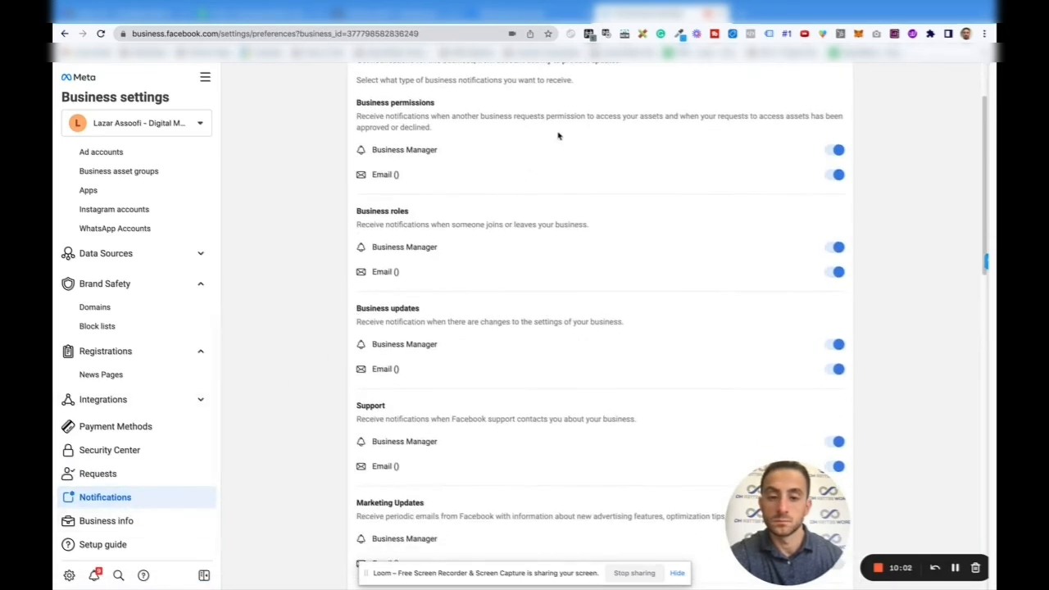
scroll(468, 281, "down", 3)
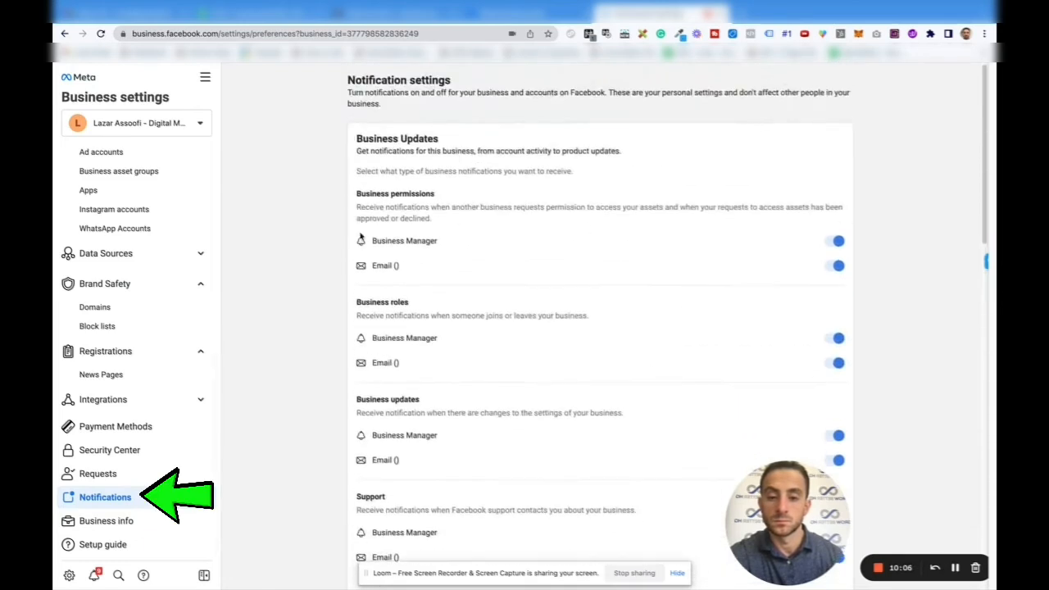
scroll(758, 307, "down", 1)
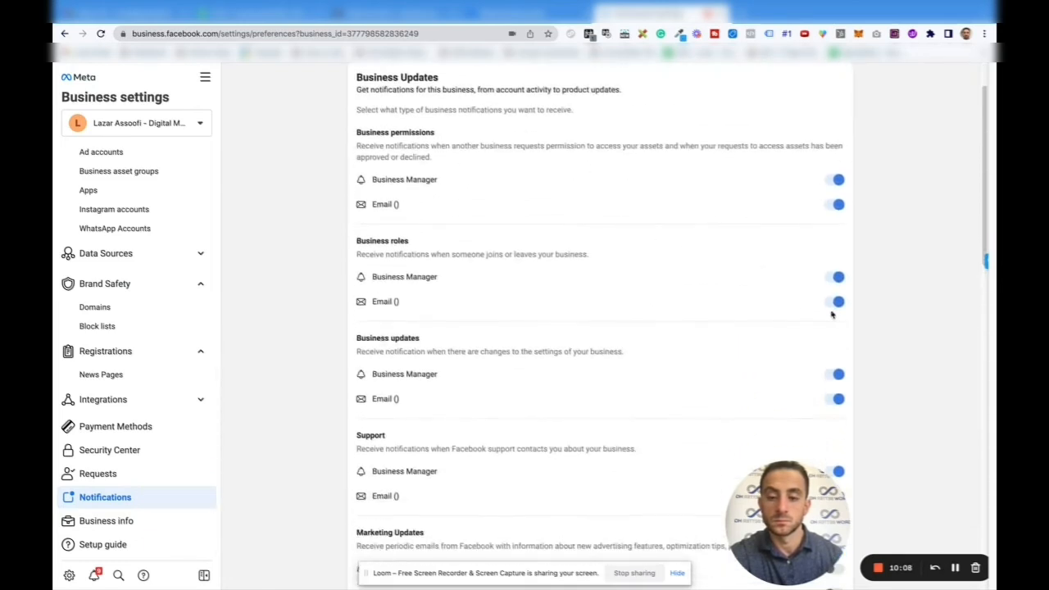
scroll(792, 314, "down", 3)
scroll(794, 315, "down", 4)
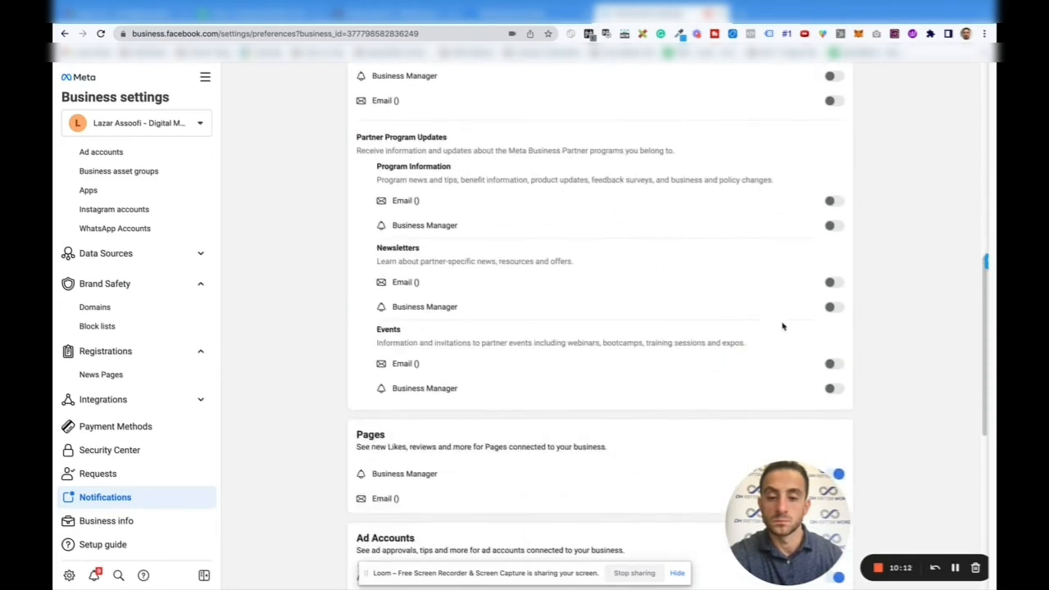
scroll(788, 330, "down", 3)
scroll(405, 304, "down", 1)
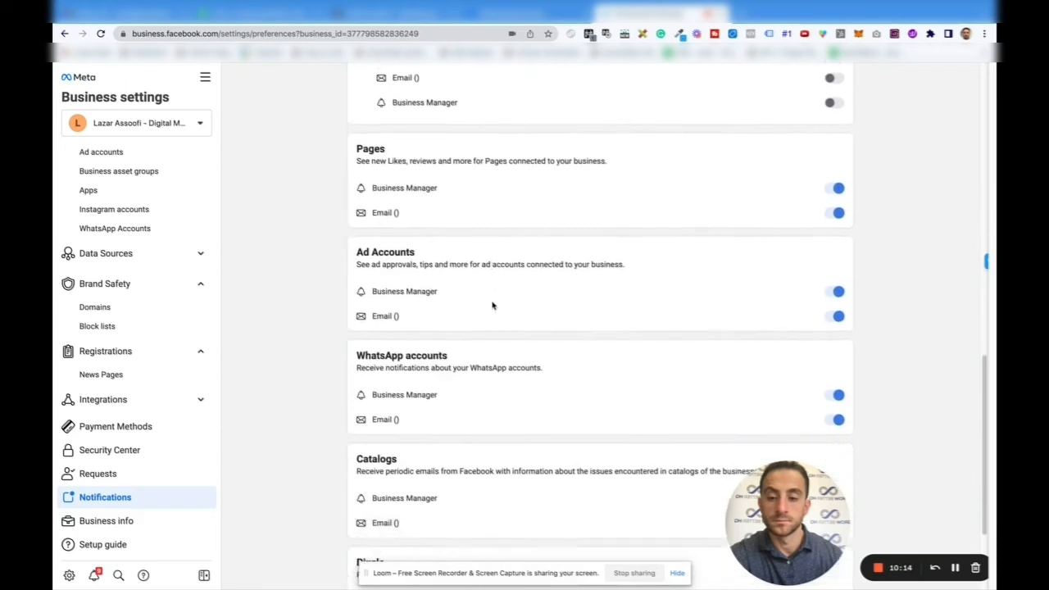
scroll(493, 305, "down", 2)
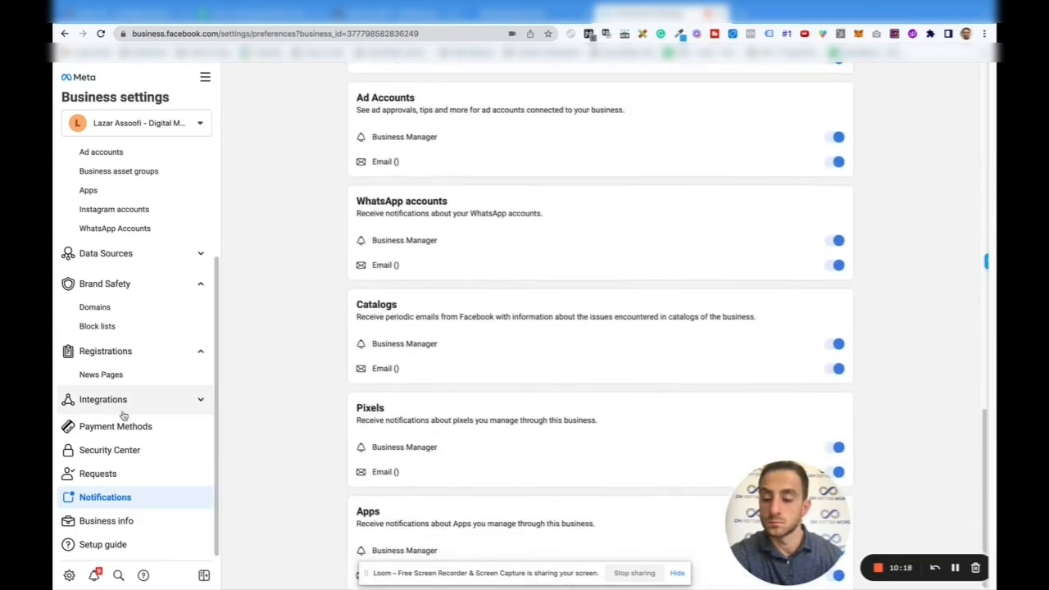
- Set the business's own Facebook Page as its primary Page in the business information, save it, and review the remaining business details
left_click(144, 521)
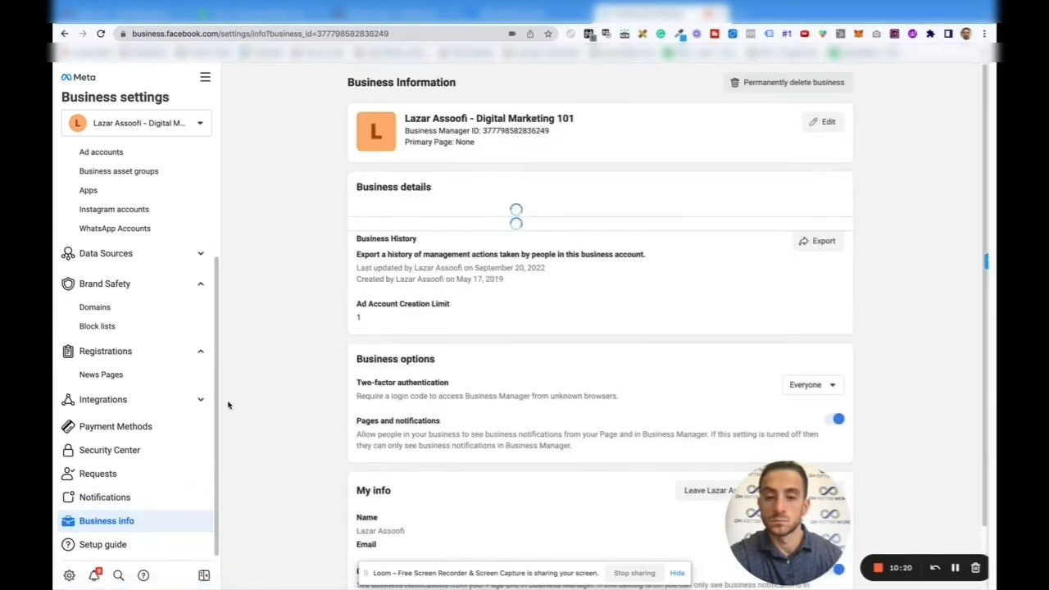
left_click(824, 121)
left_click(476, 171)
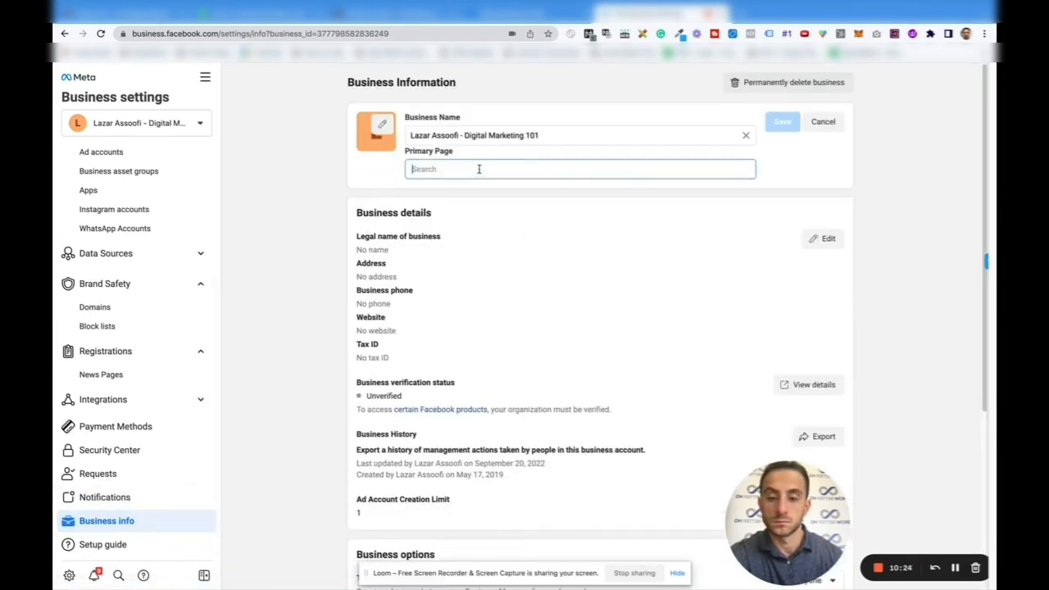
left_click(537, 194)
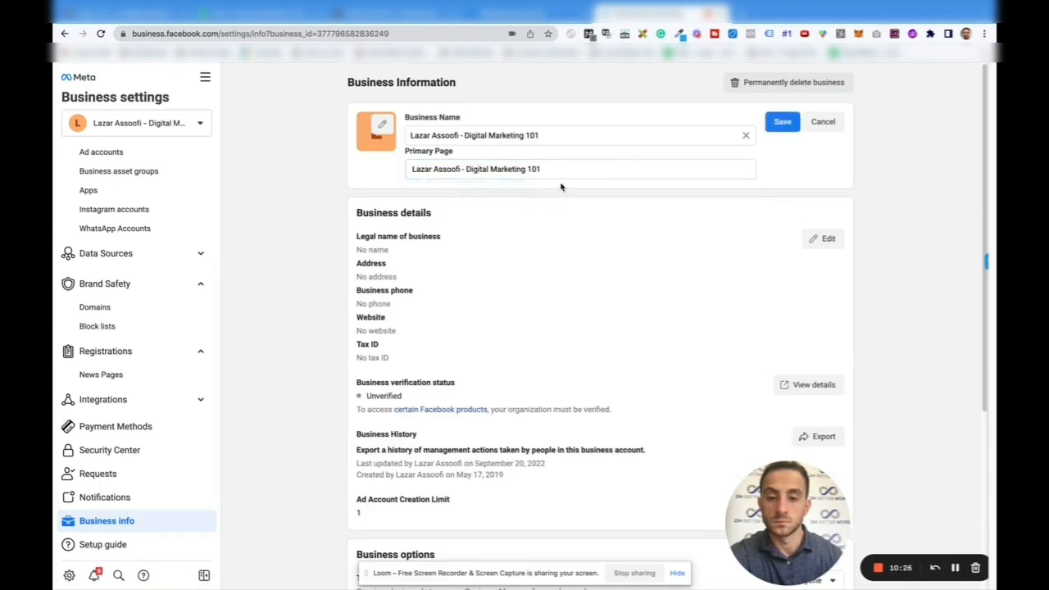
left_click(779, 122)
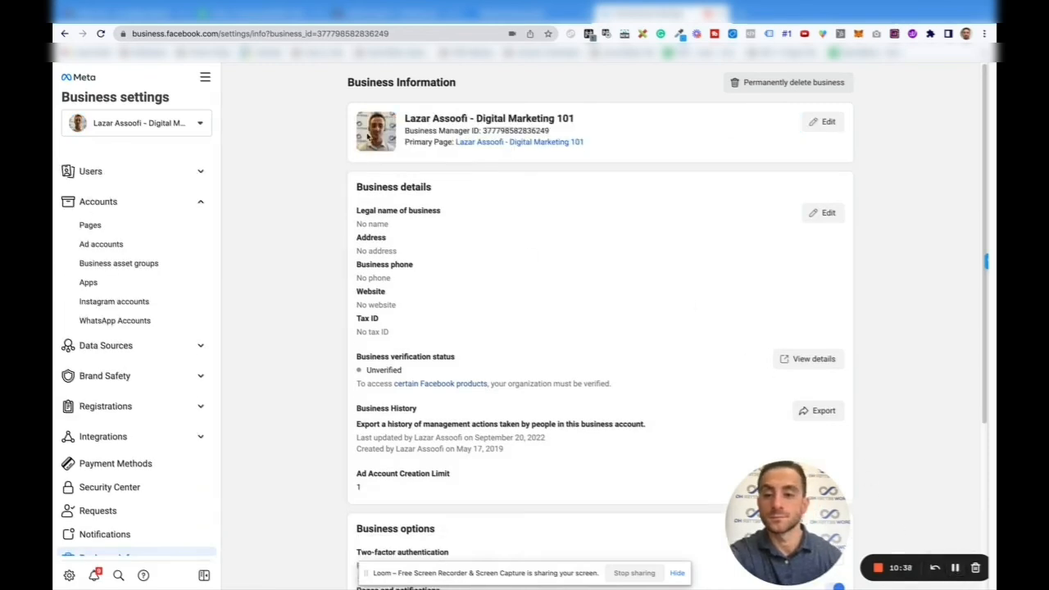
scroll(311, 311, "down", 2)
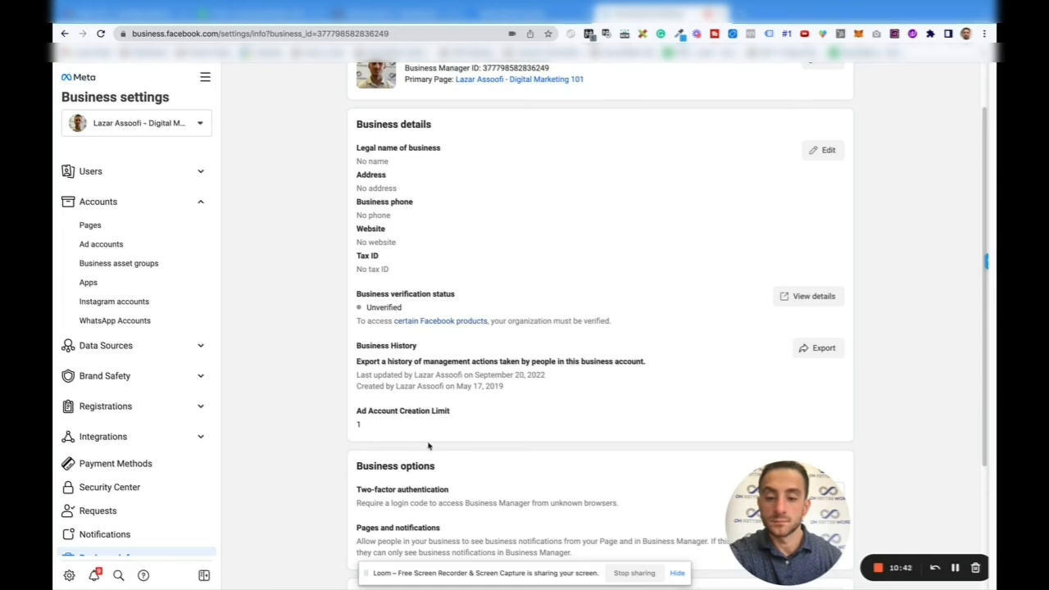
scroll(438, 342, "down", 5)
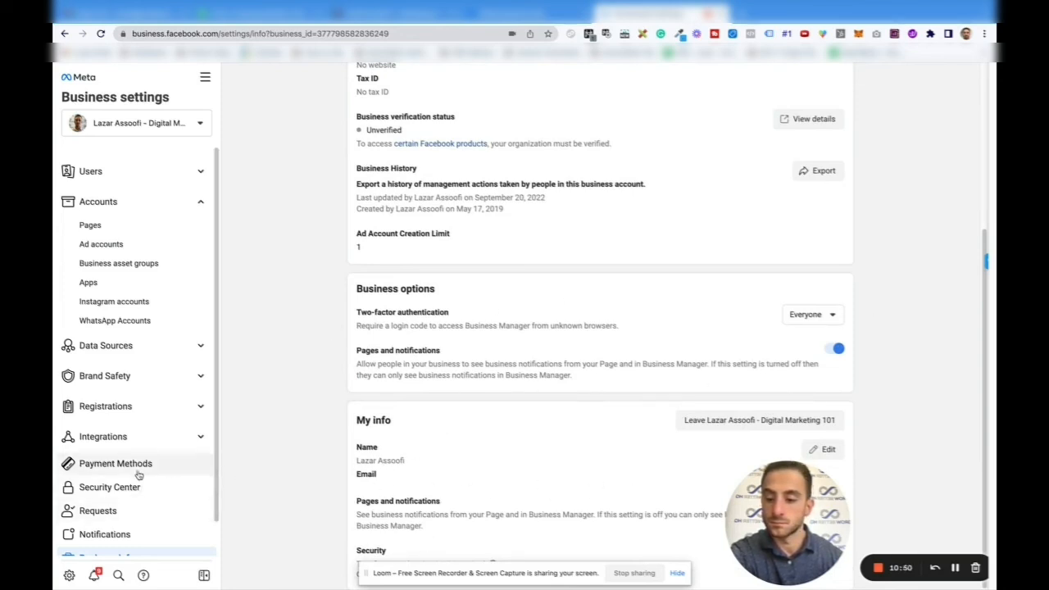
- Look through the setup guide's key tasks for ad accounts, Pages and people
scroll(128, 480, "down", 1)
left_click(125, 544)
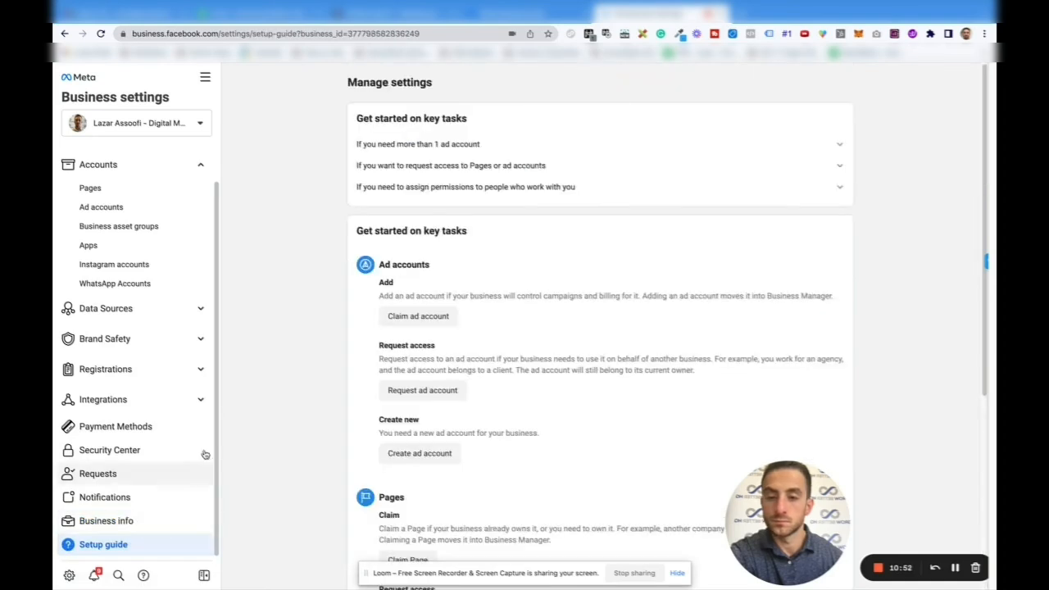
scroll(363, 227, "down", 1)
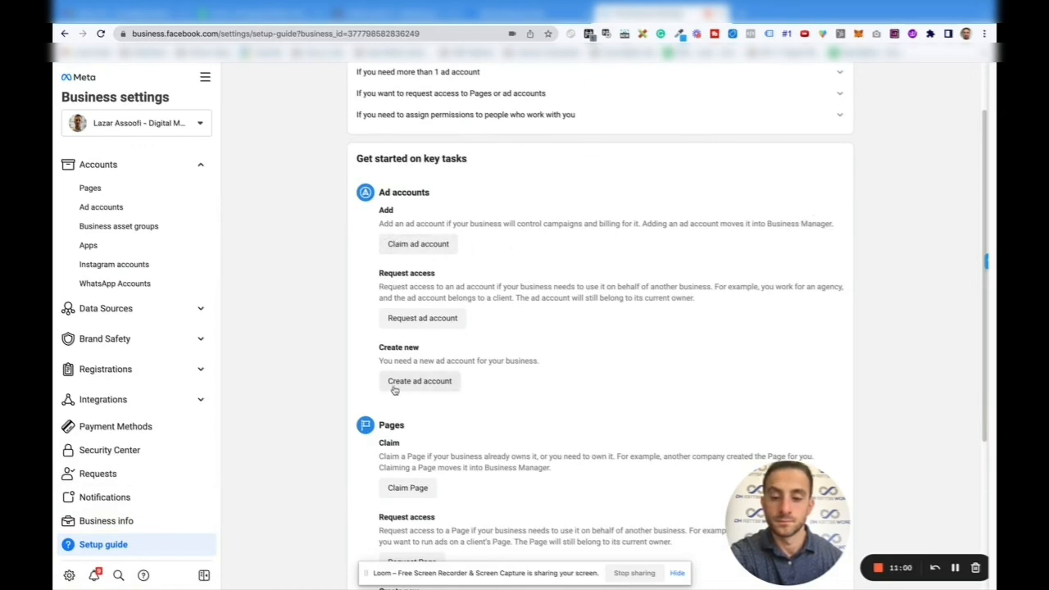
scroll(396, 402, "down", 1)
scroll(526, 405, "down", 2)
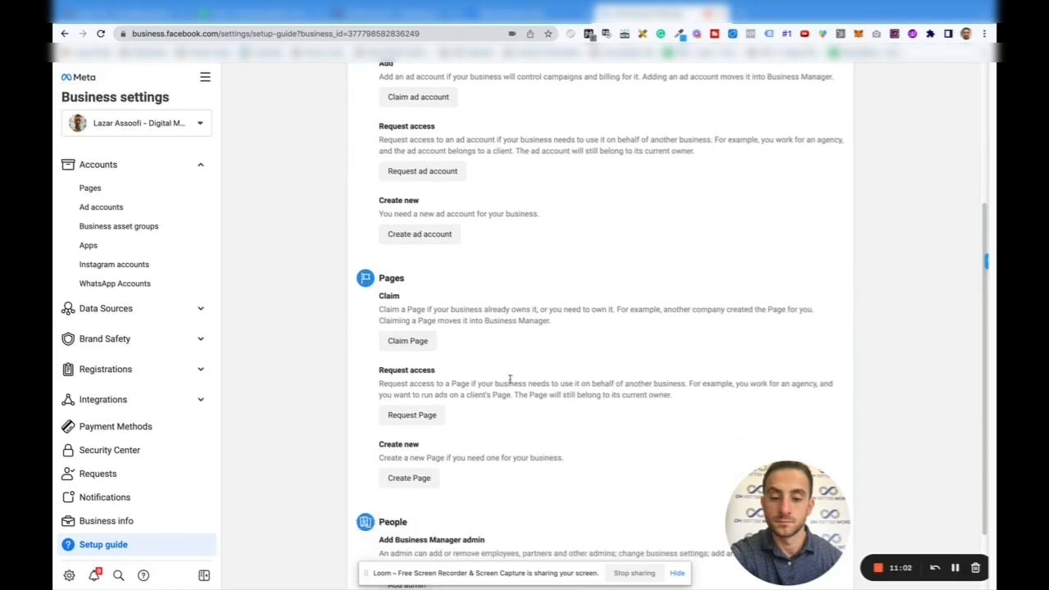
scroll(567, 317, "down", 1)
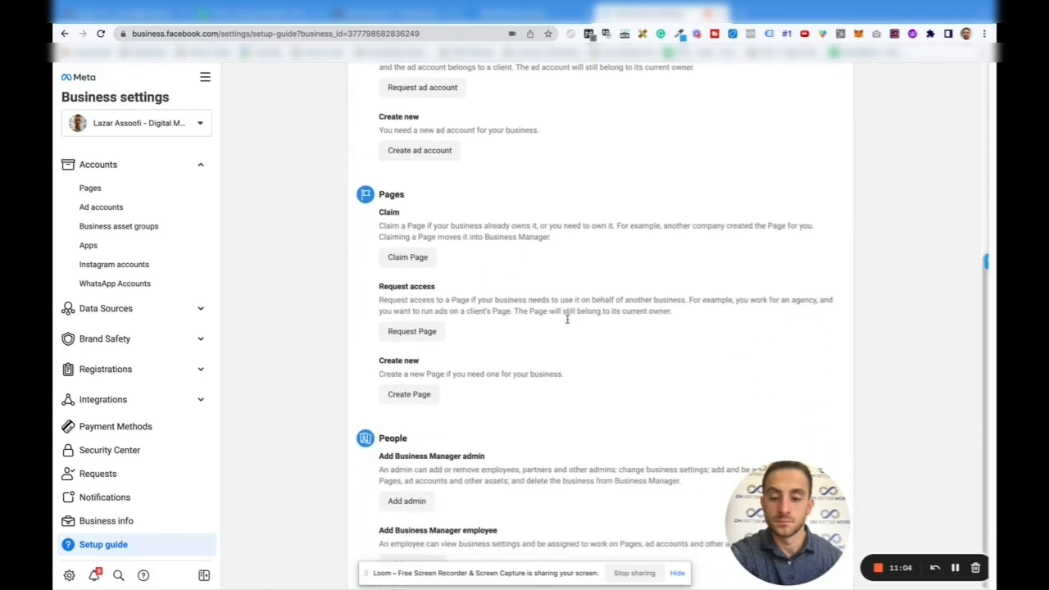
scroll(509, 394, "up", 4)
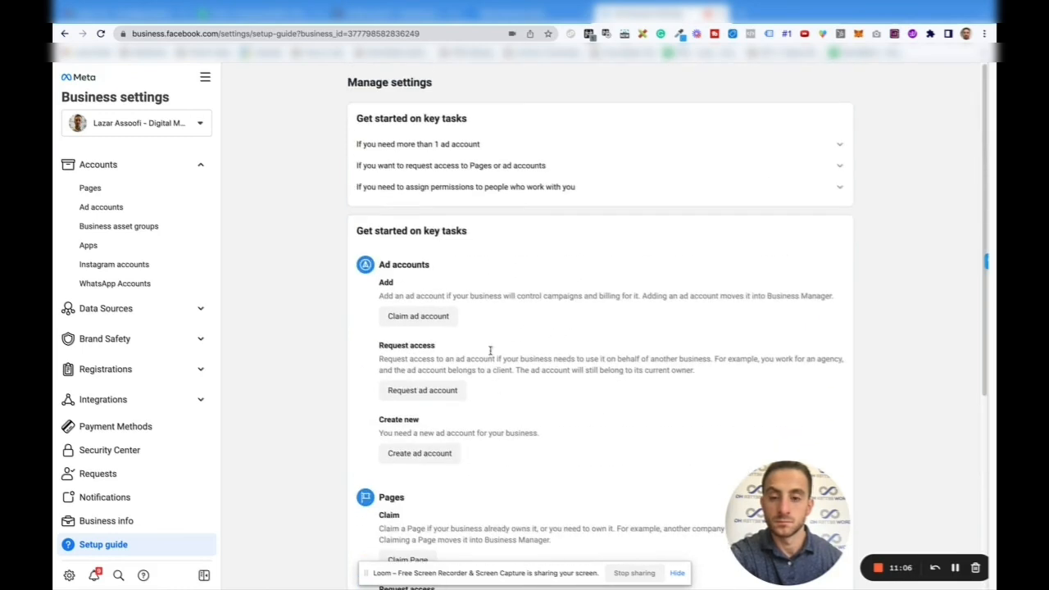
- Expand and read the setup guide's instructions on multiple ad accounts, requesting access to Pages or ad accounts, and assigning permissions
left_click(459, 145)
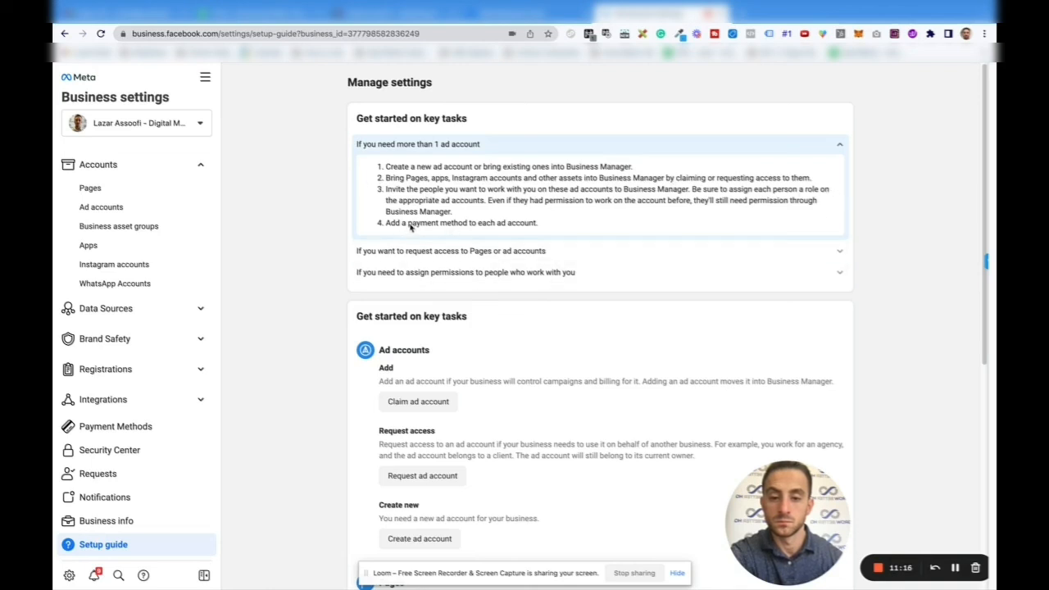
left_click(531, 253)
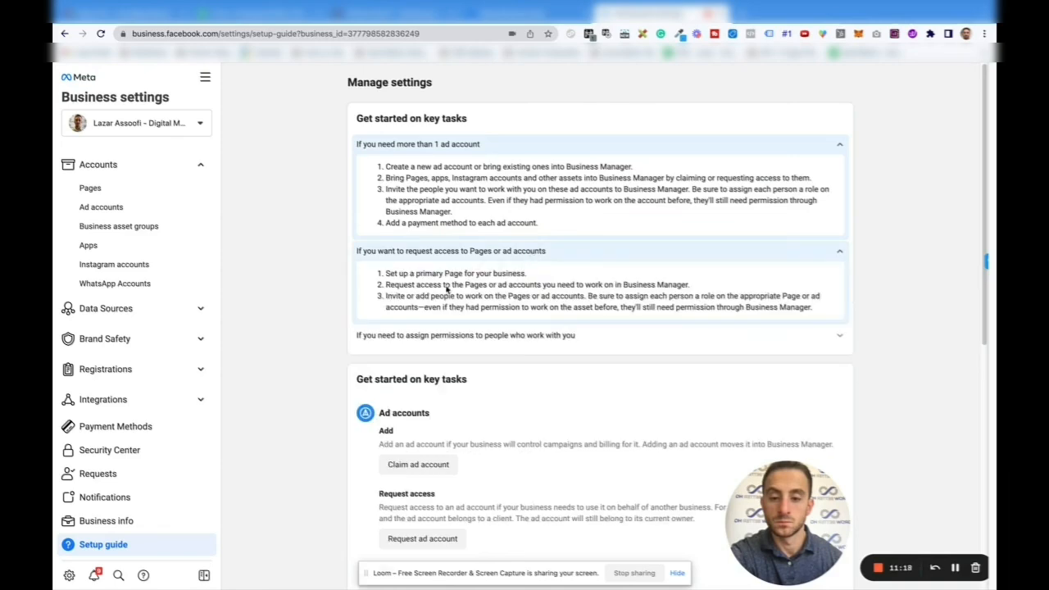
left_click(492, 339)
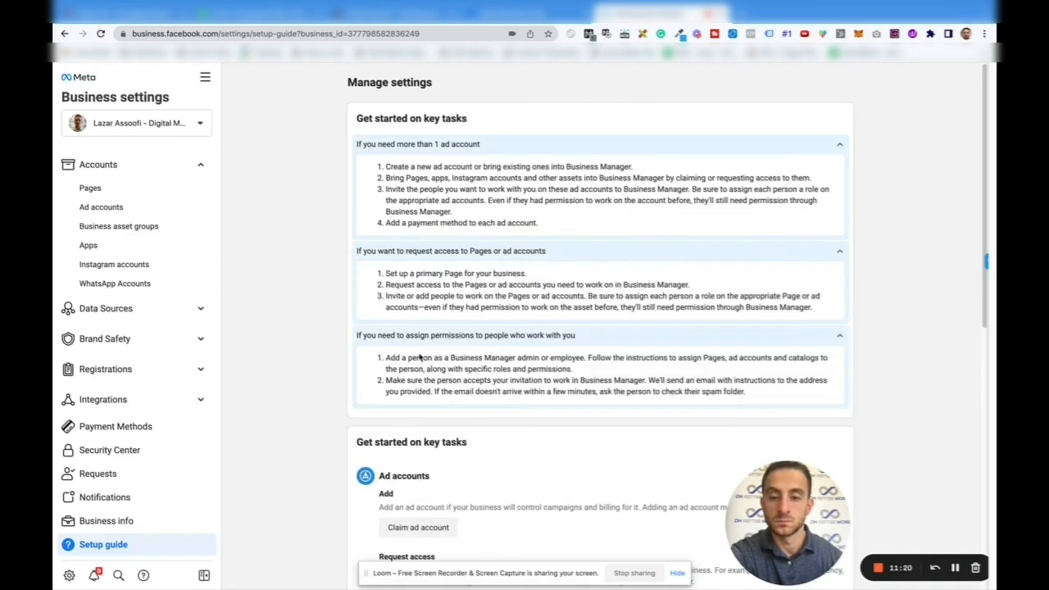
scroll(508, 430, "down", 5)
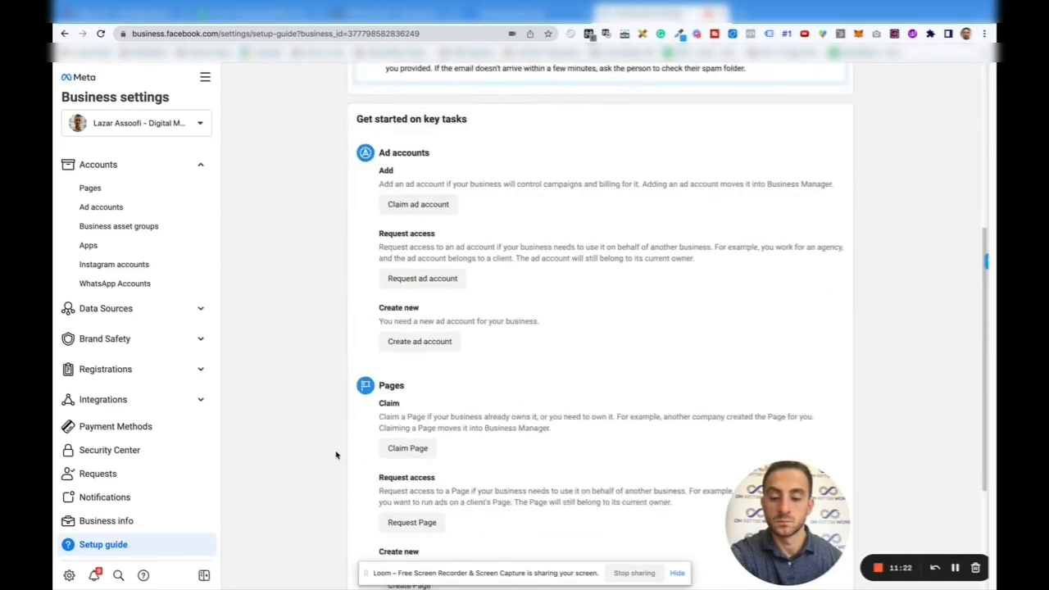
scroll(259, 233, "up", 5)
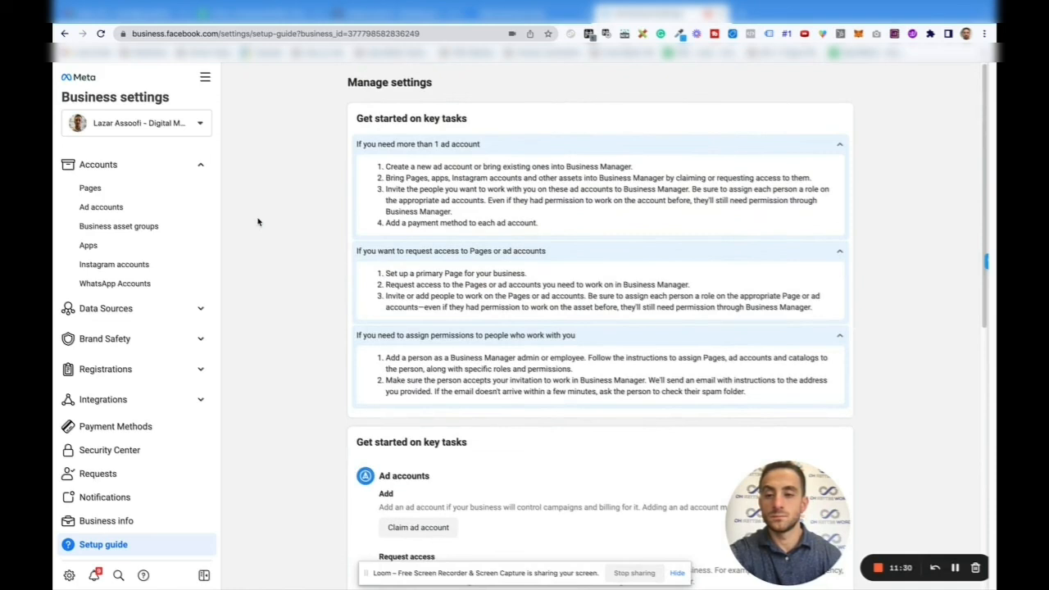
- Collapse the Accounts group in the settings navigation and briefly check the Integrations group
left_click(124, 167)
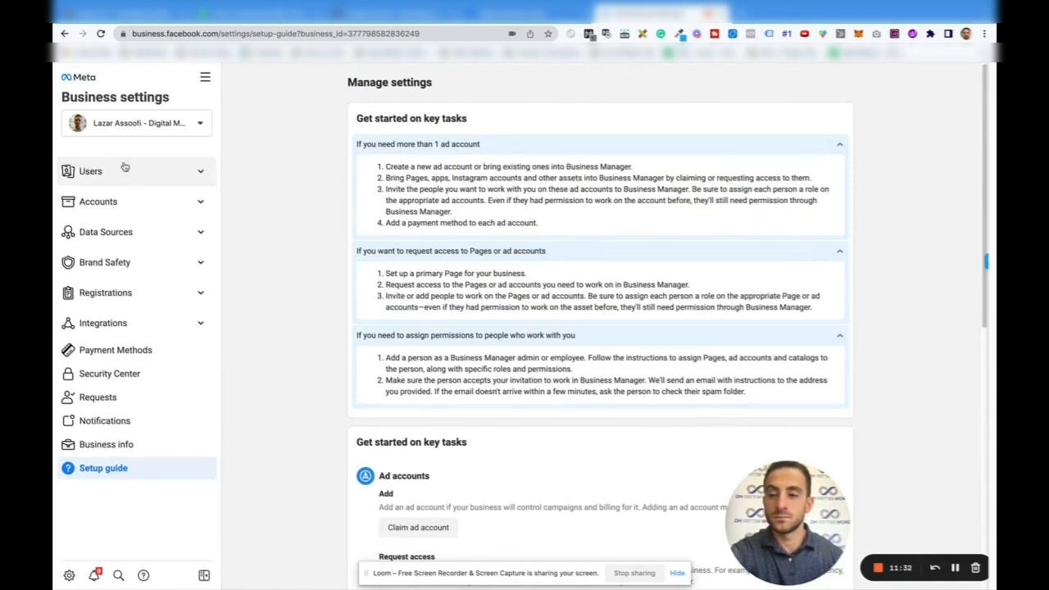
left_click(200, 323)
left_click(200, 323)
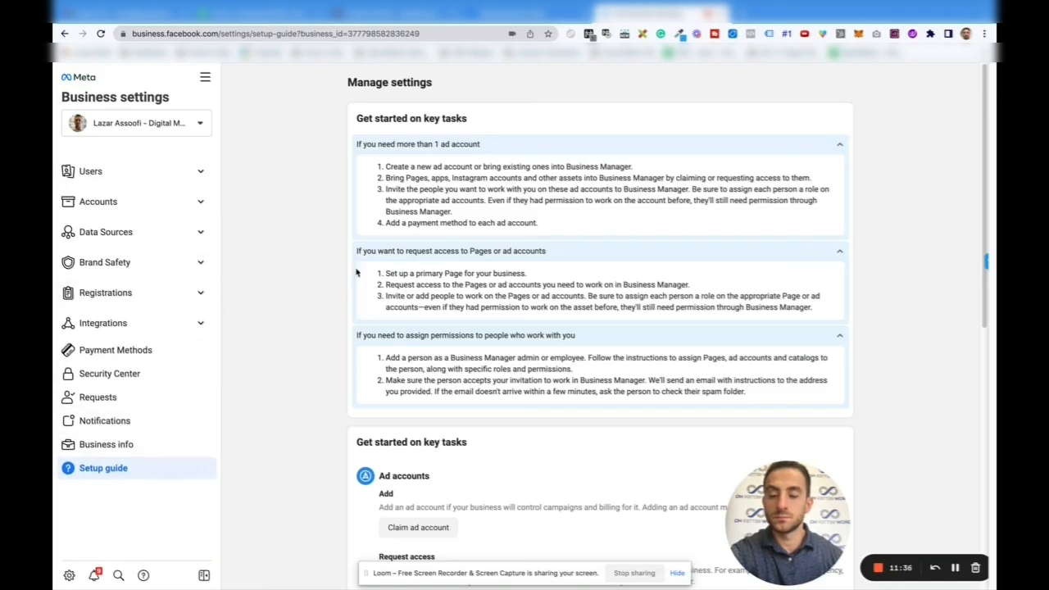